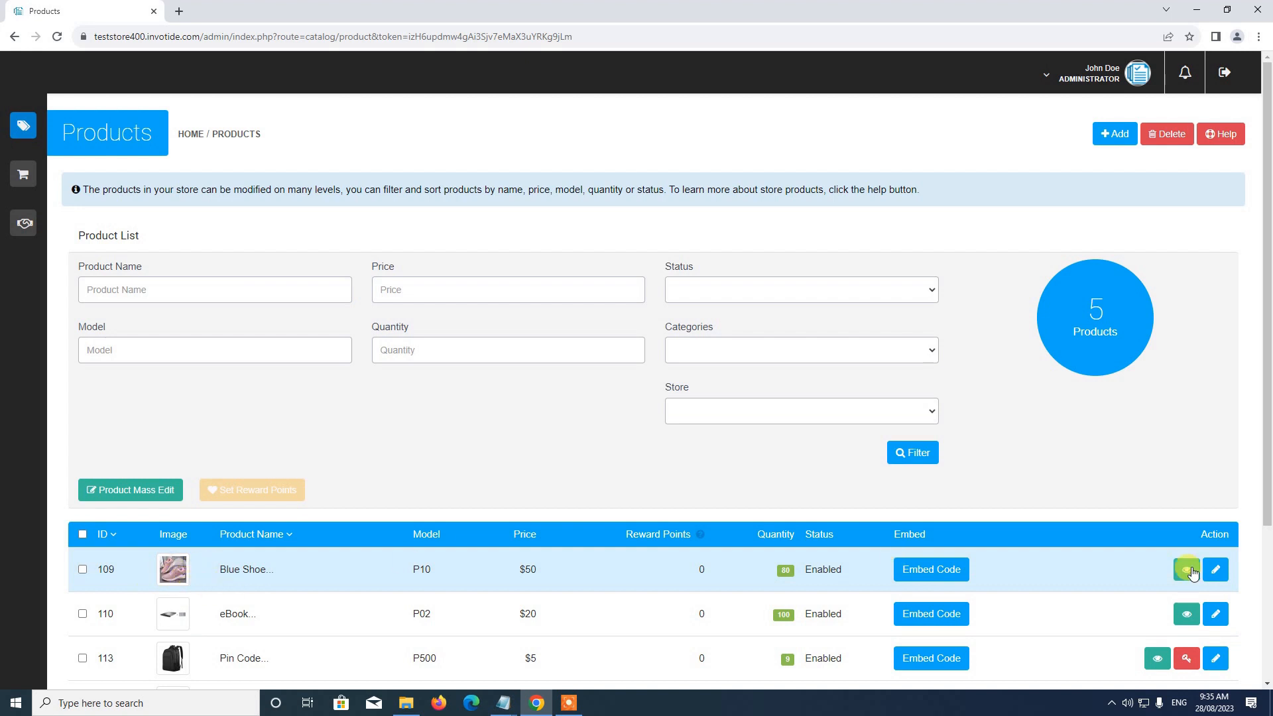
Step: Open the Blue Shoe product for editing and expand the settings of its Attributes section
left_click(1214, 578)
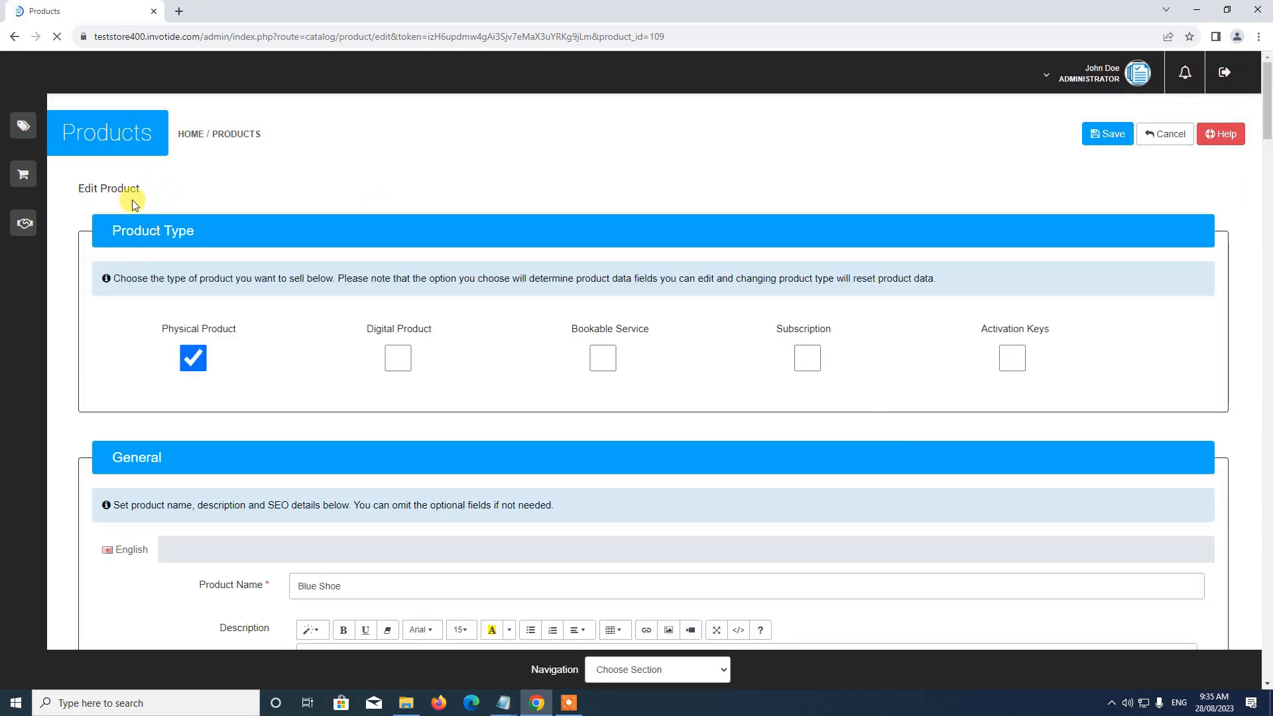
left_click(702, 672)
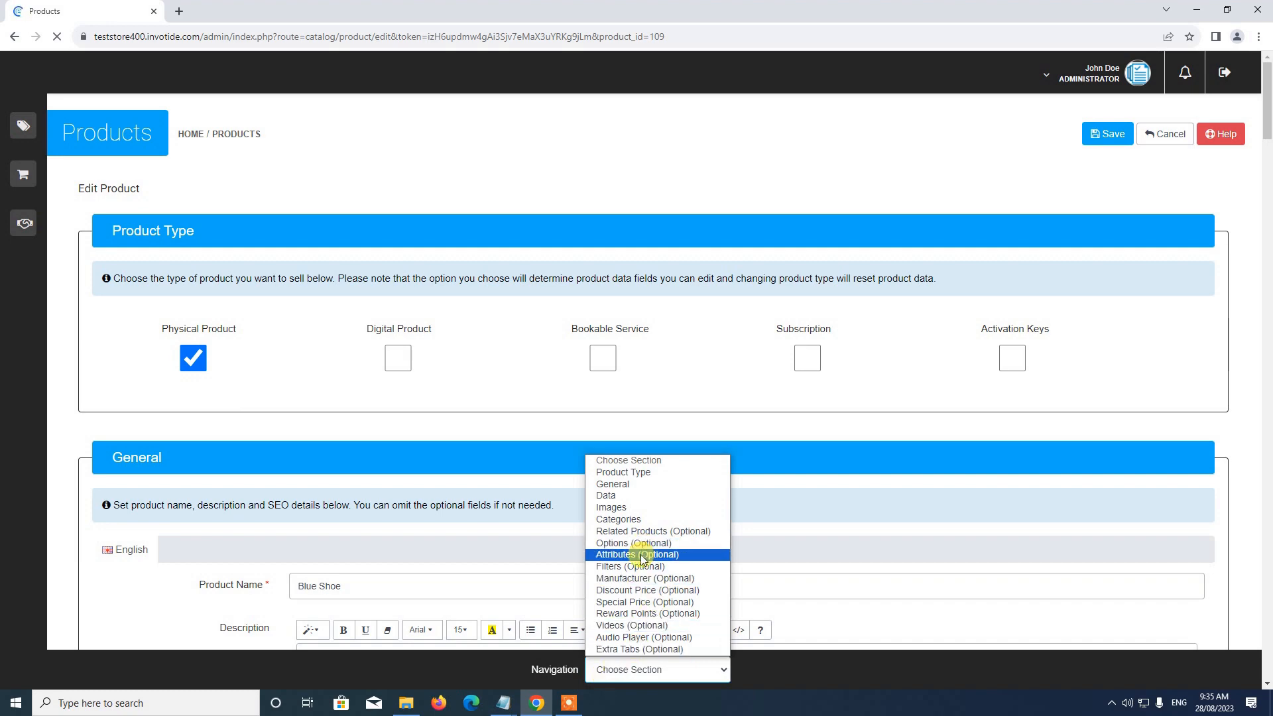
left_click(620, 556)
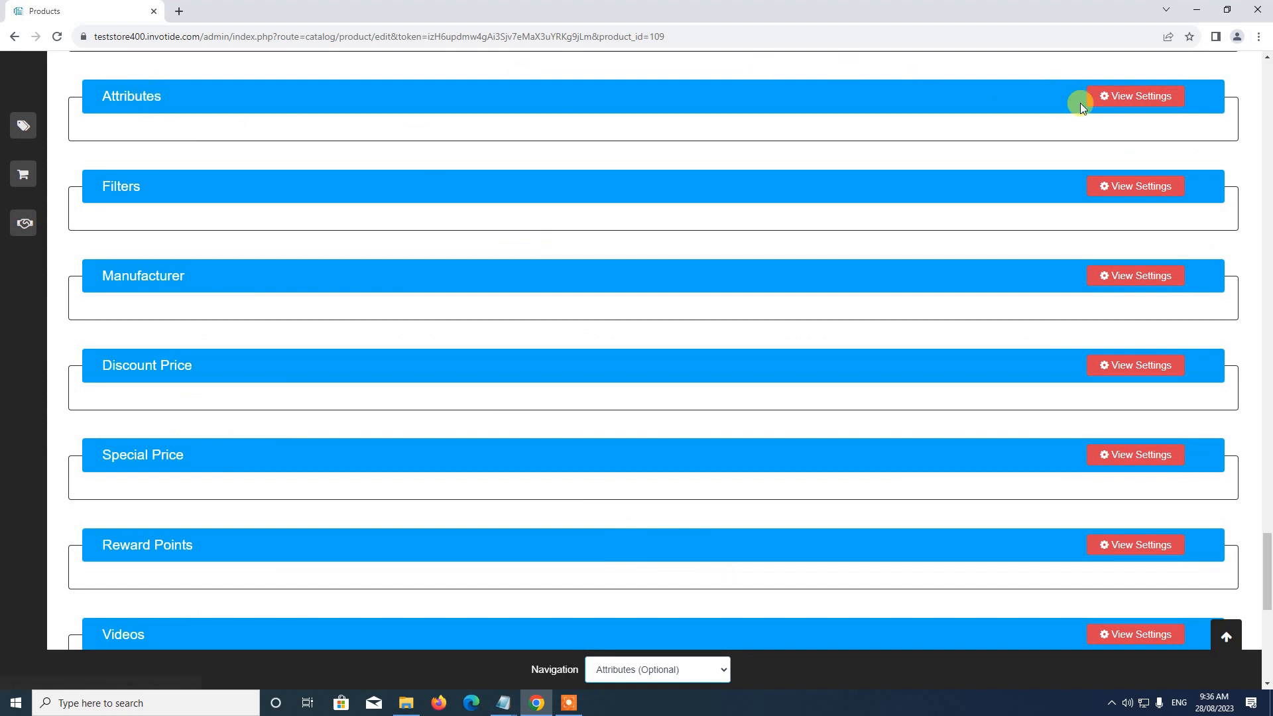
left_click(1138, 98)
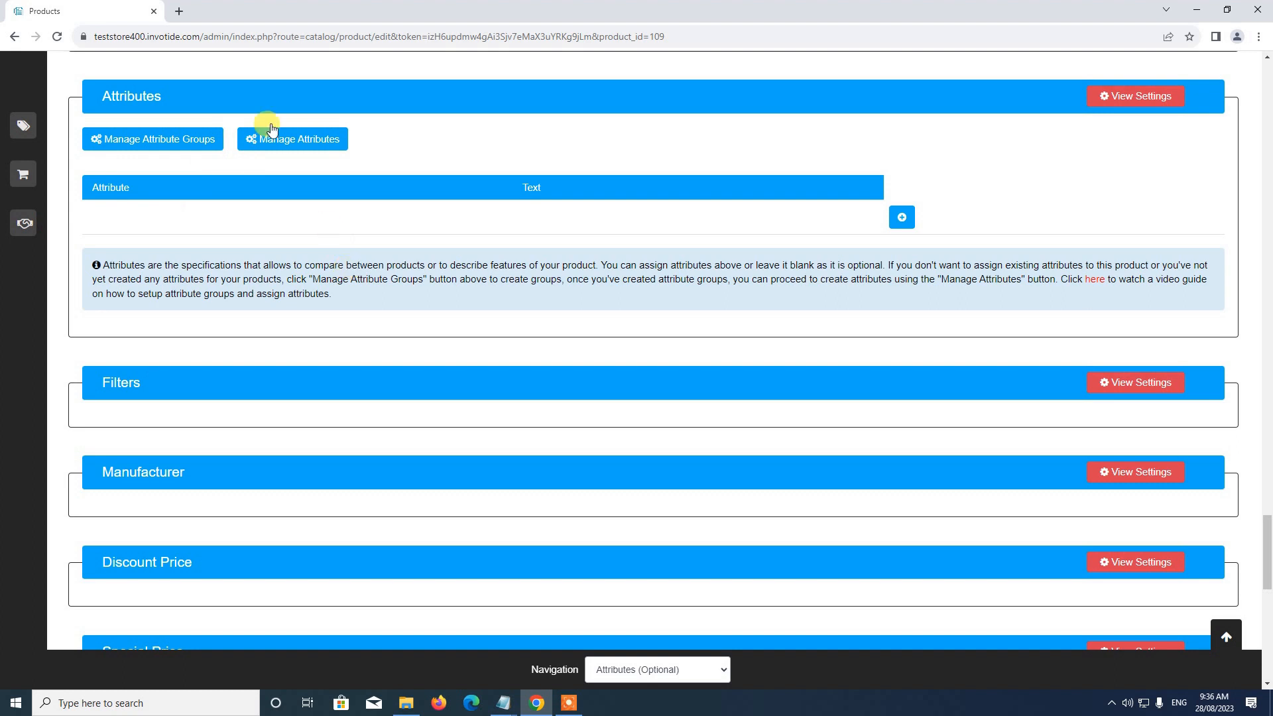
Step: Create an attribute group named Key Features with sort order 2, save it and close the attribute group manager
left_click(157, 140)
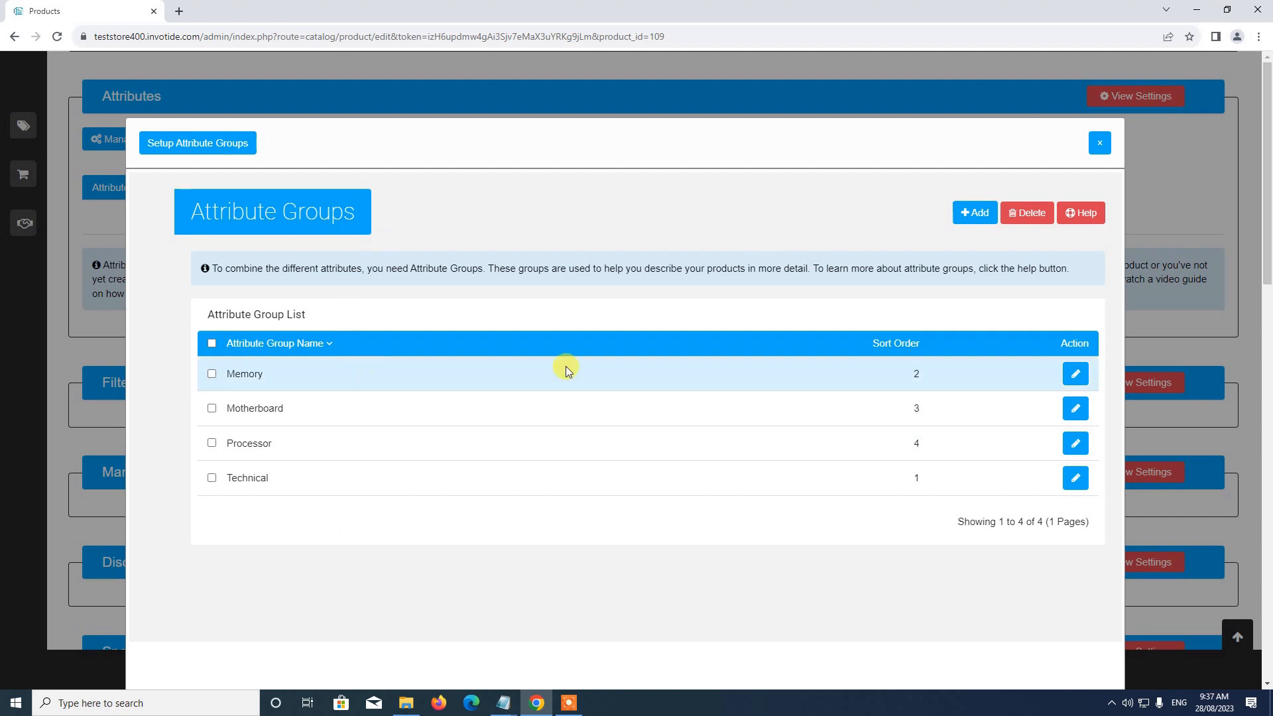
left_click(972, 225)
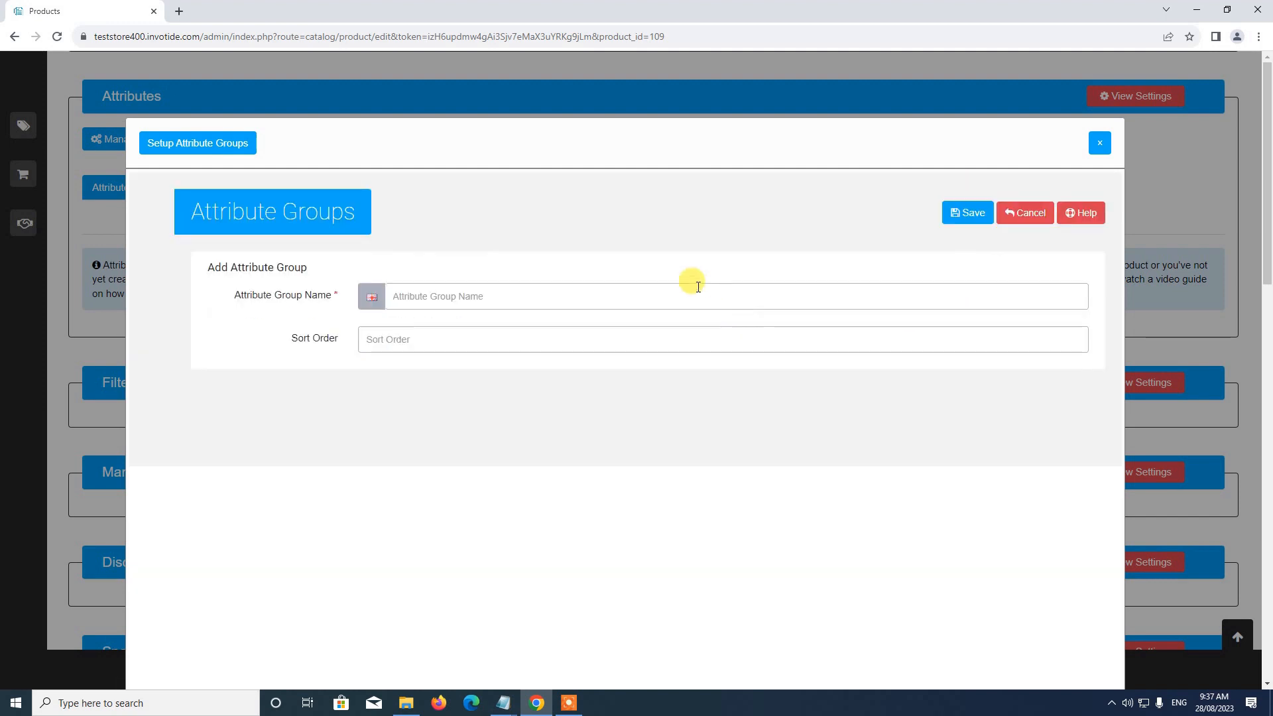
left_click(534, 295)
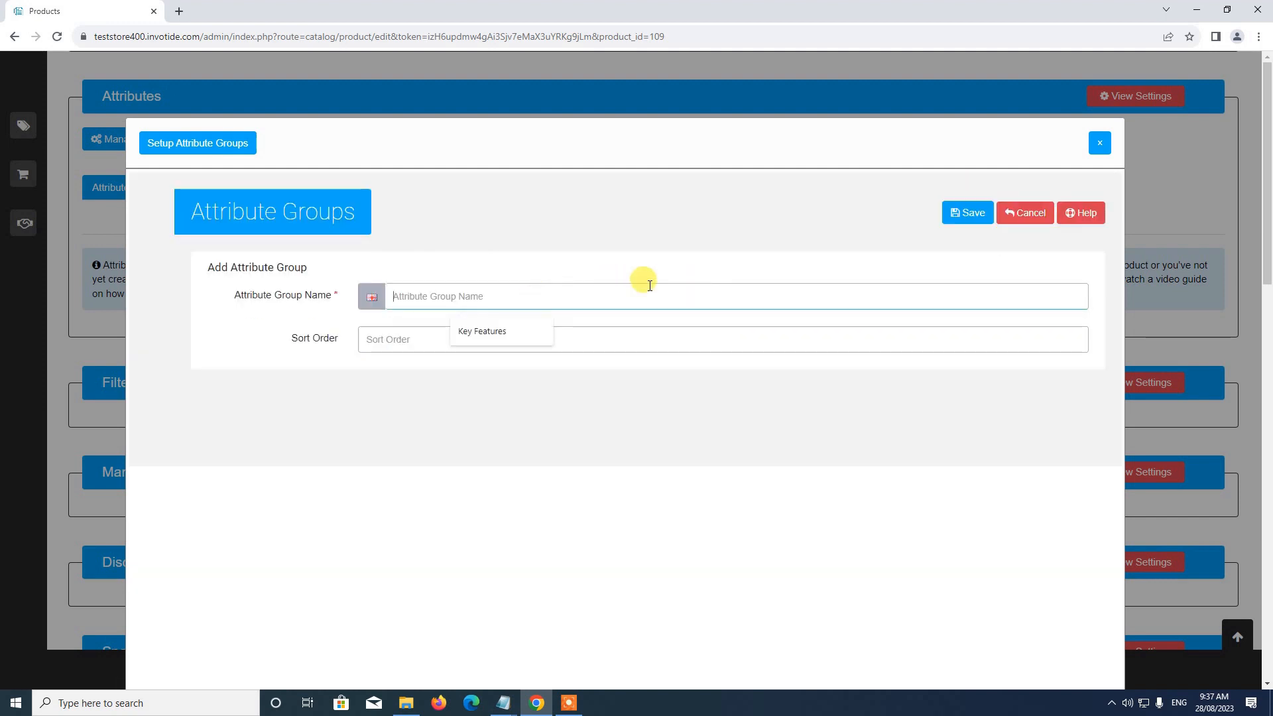
type("Key F")
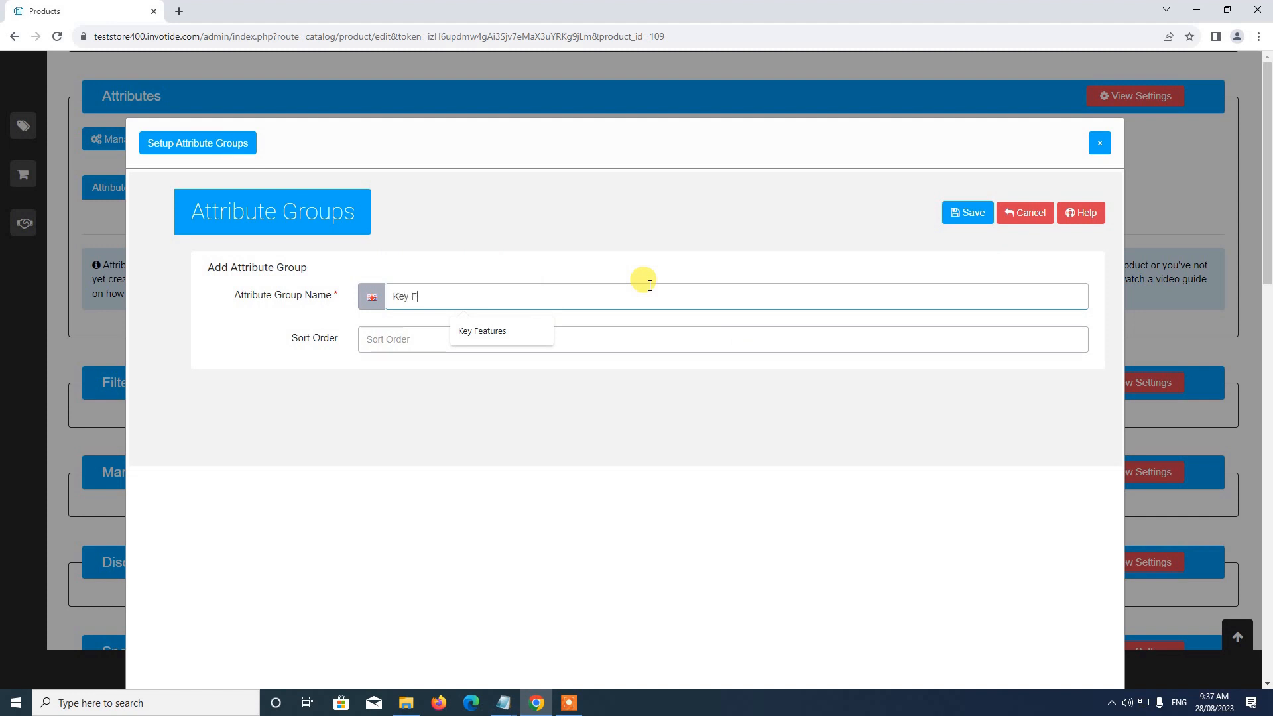
type("eatures")
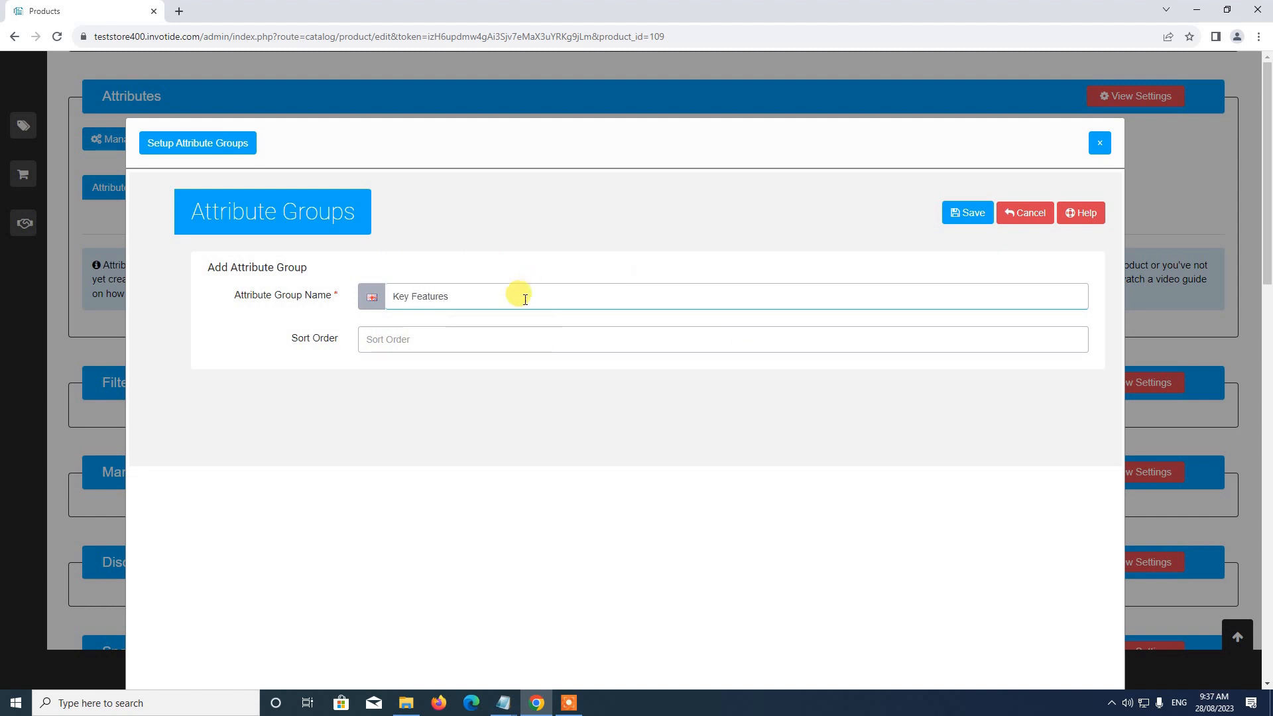
left_click(476, 342)
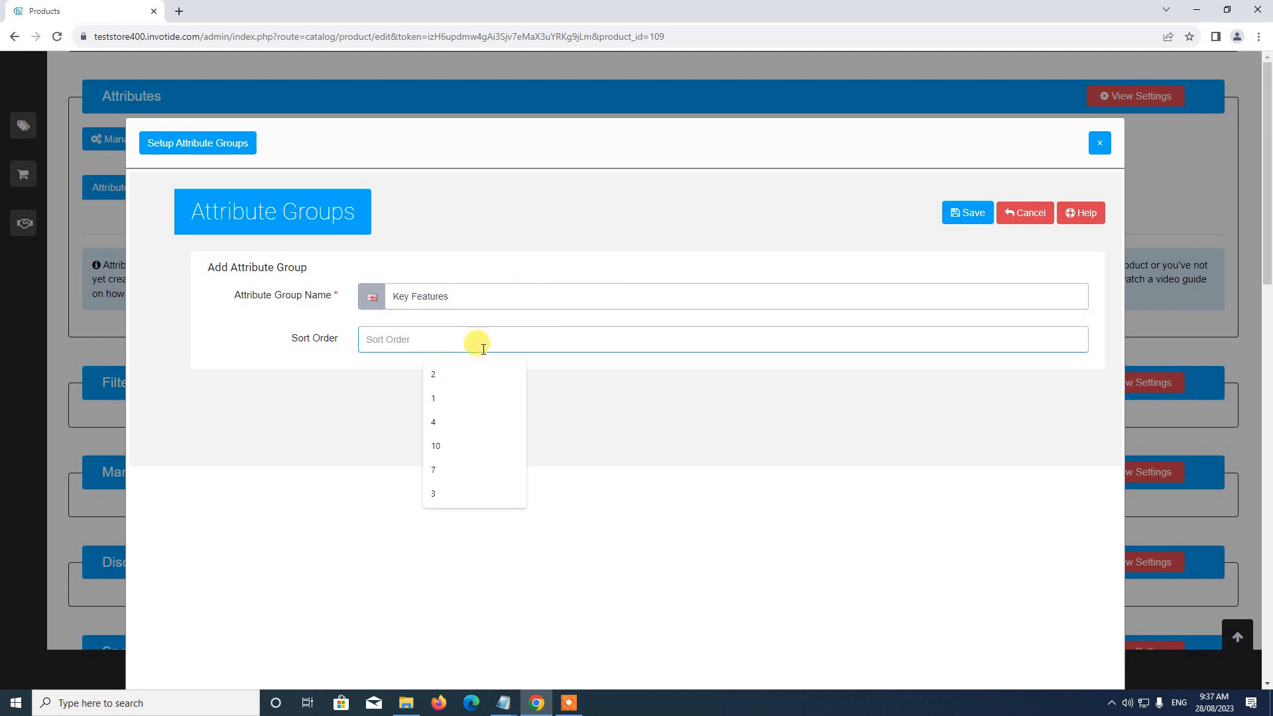
type("2")
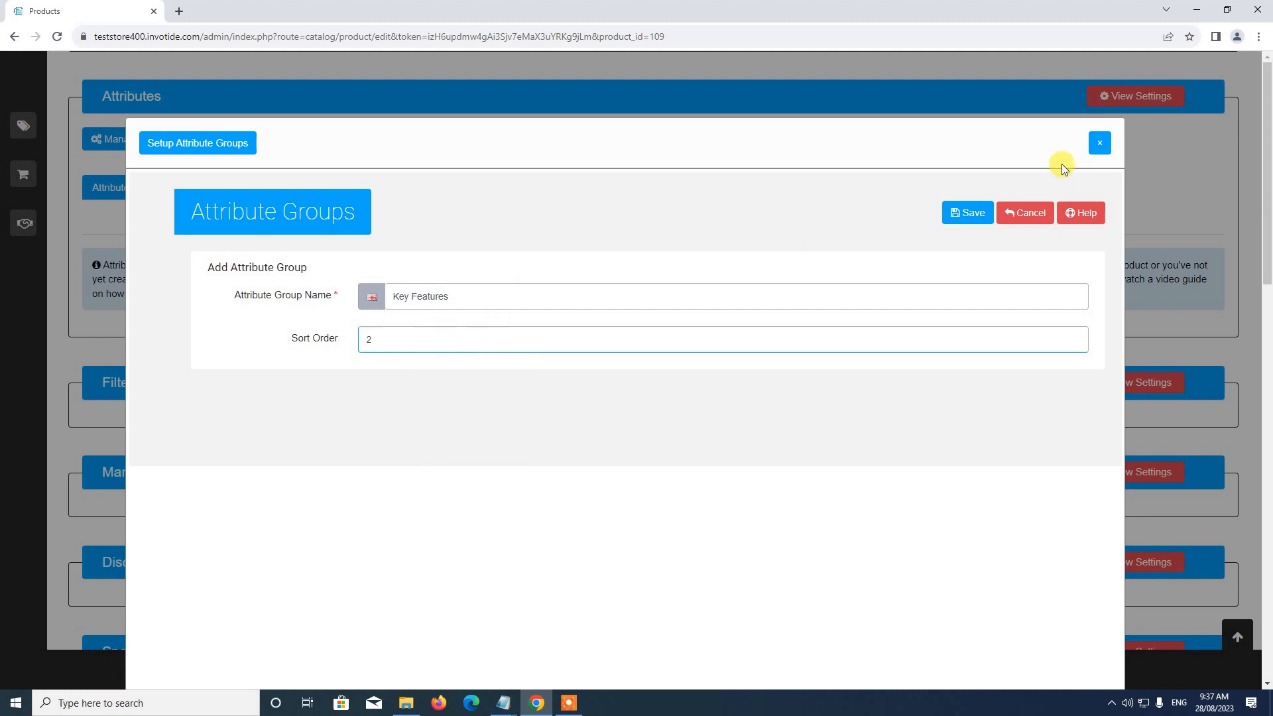
left_click(964, 219)
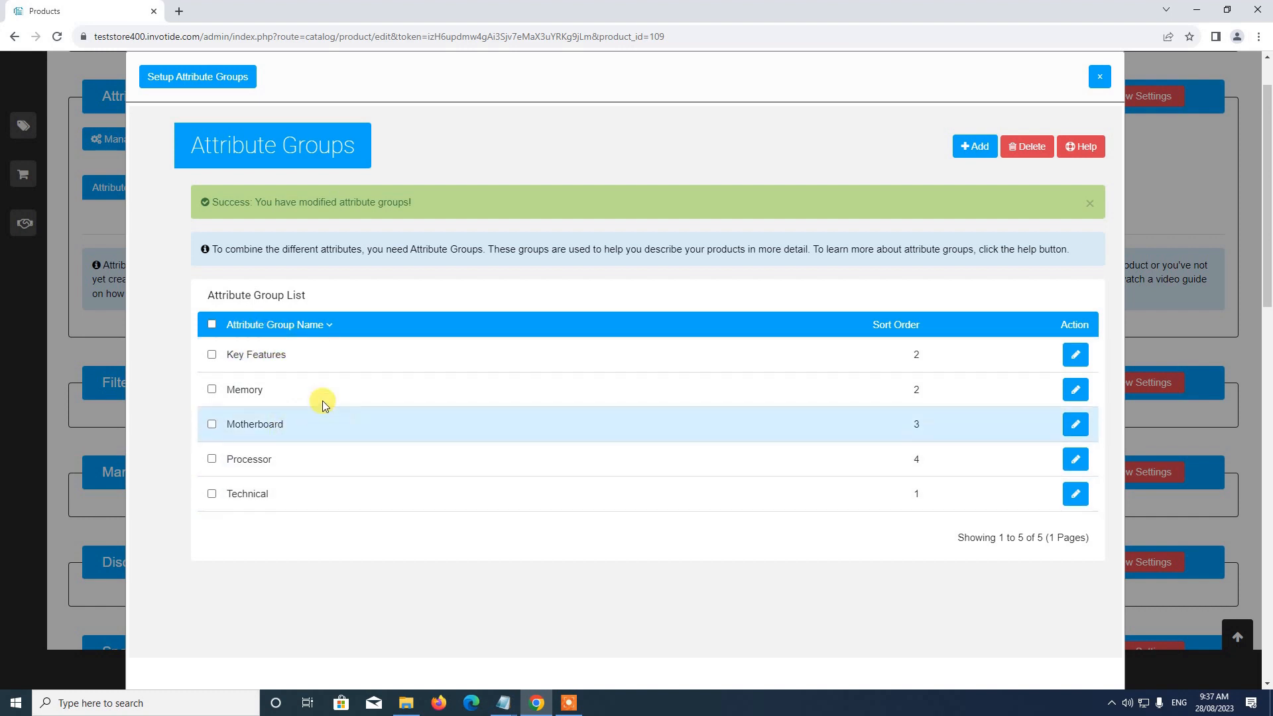
scroll(335, 385, "down", 2)
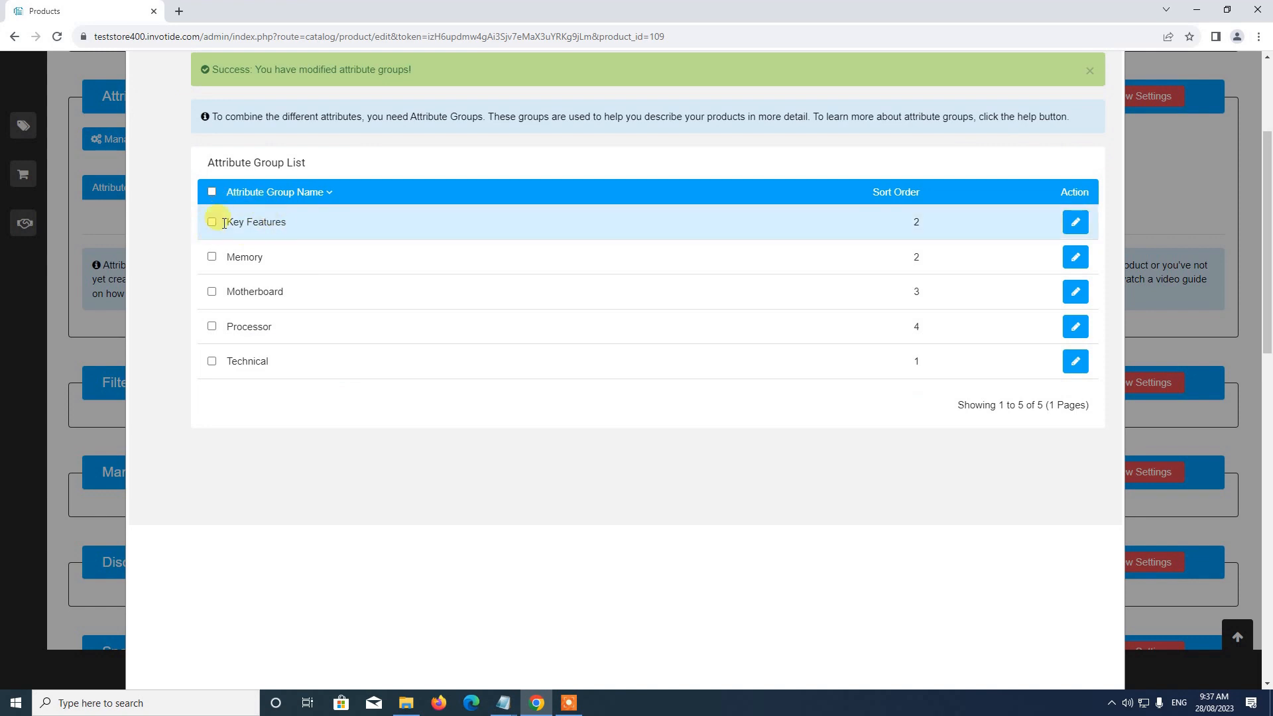
scroll(425, 222, "up", 3)
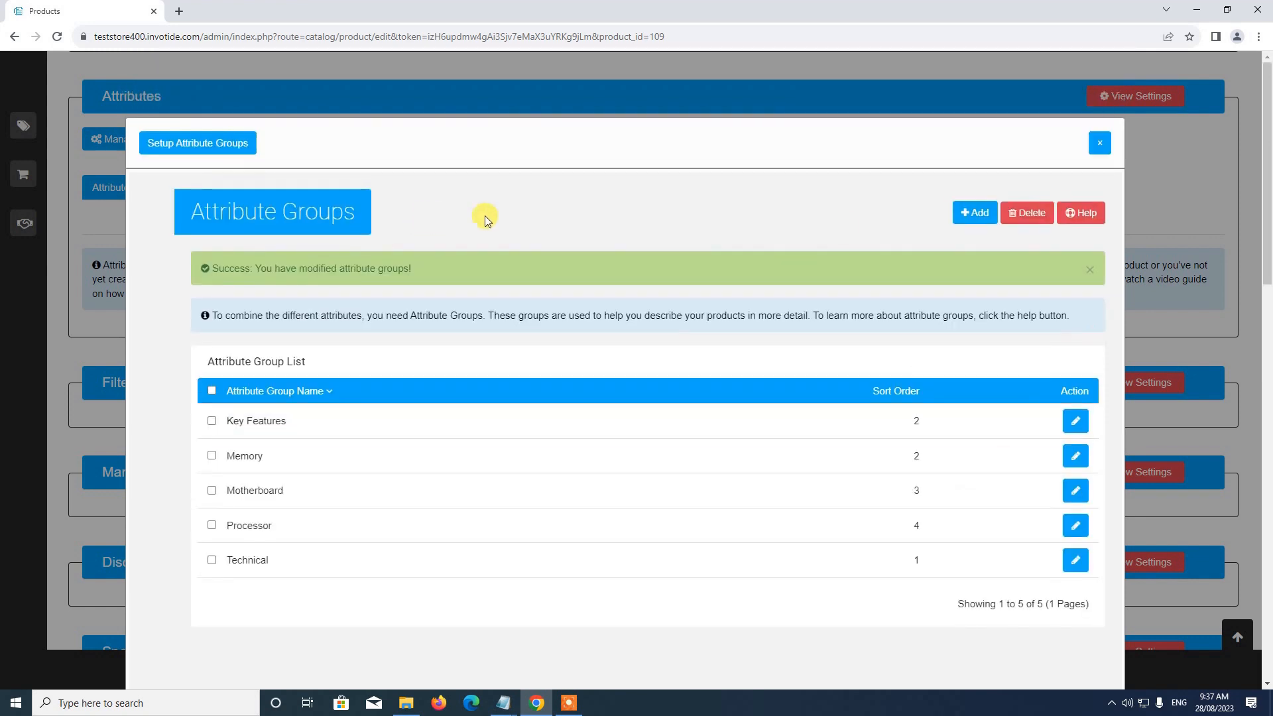
left_click(1101, 144)
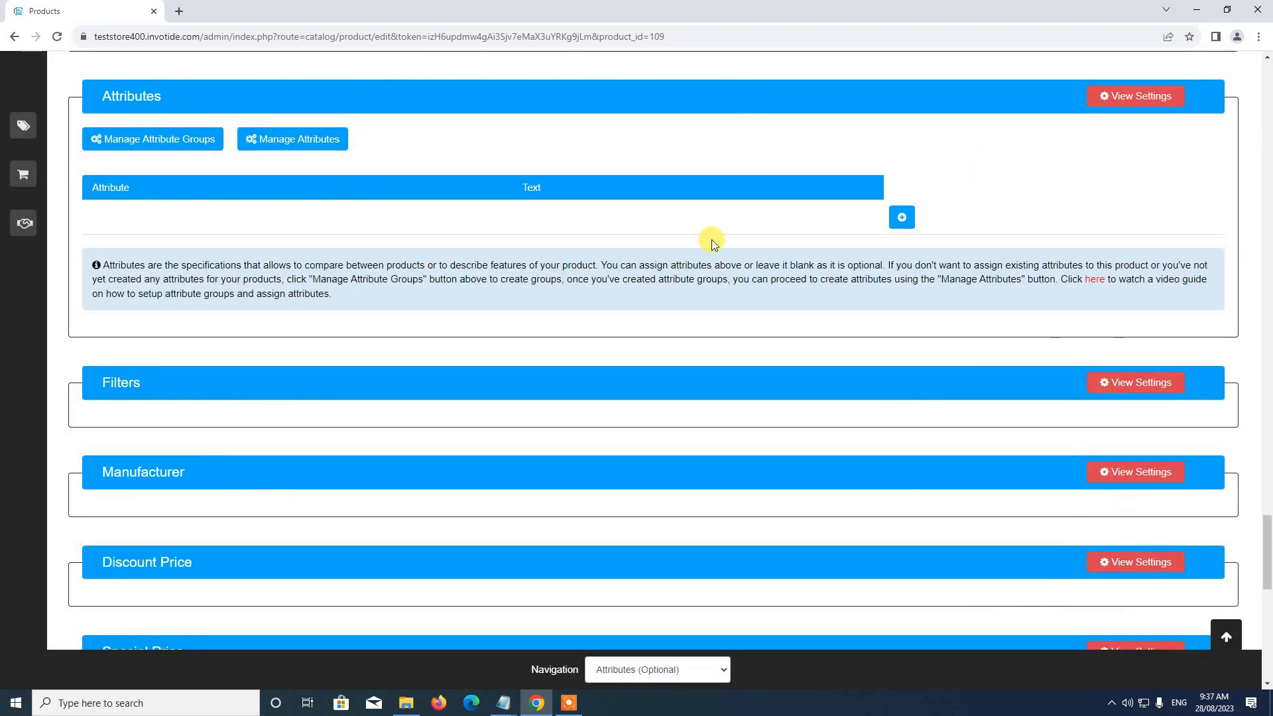
Step: Open the attribute manager from the product's Attributes section and look through the existing attributes
scroll(674, 256, "up", 2)
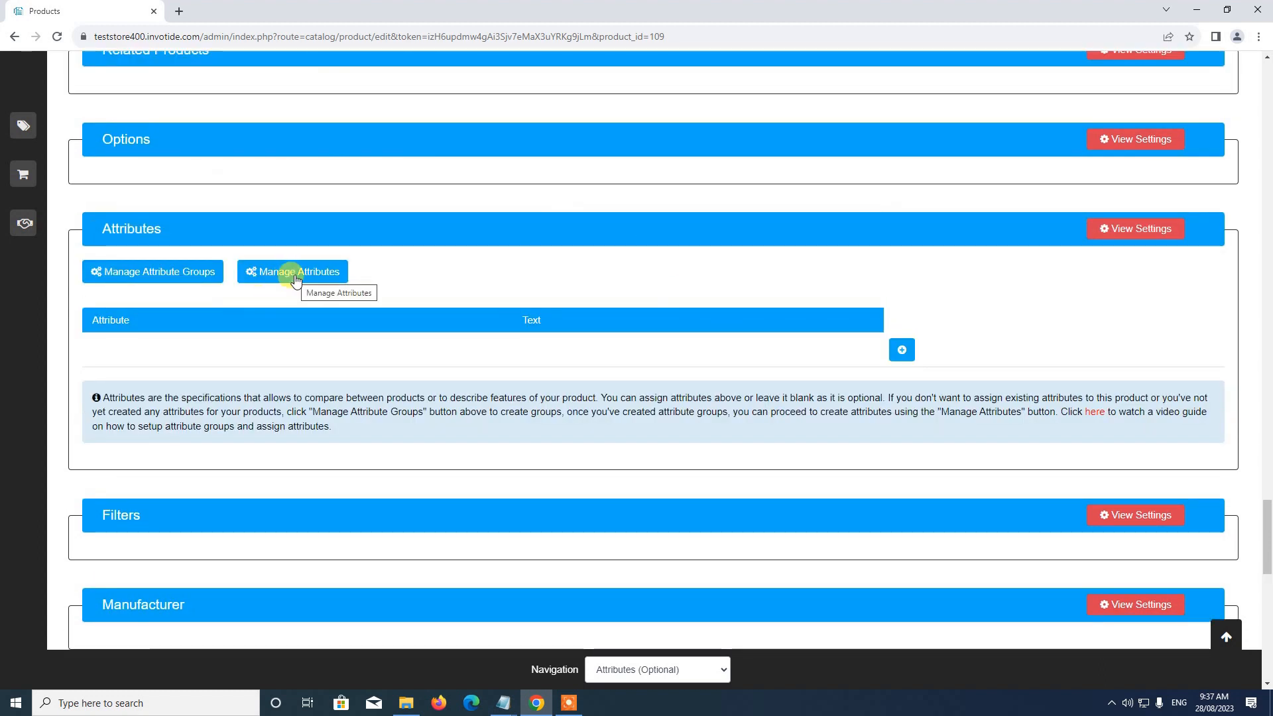
left_click(296, 279)
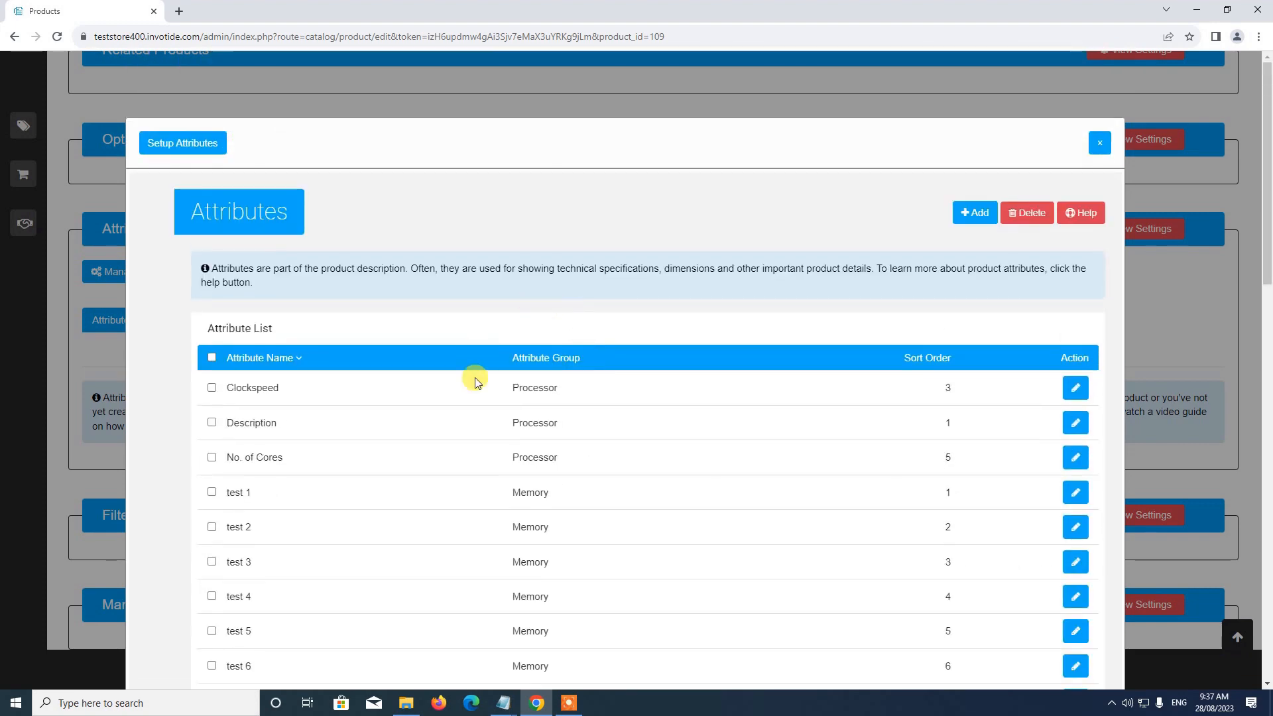
scroll(479, 381, "down", 2)
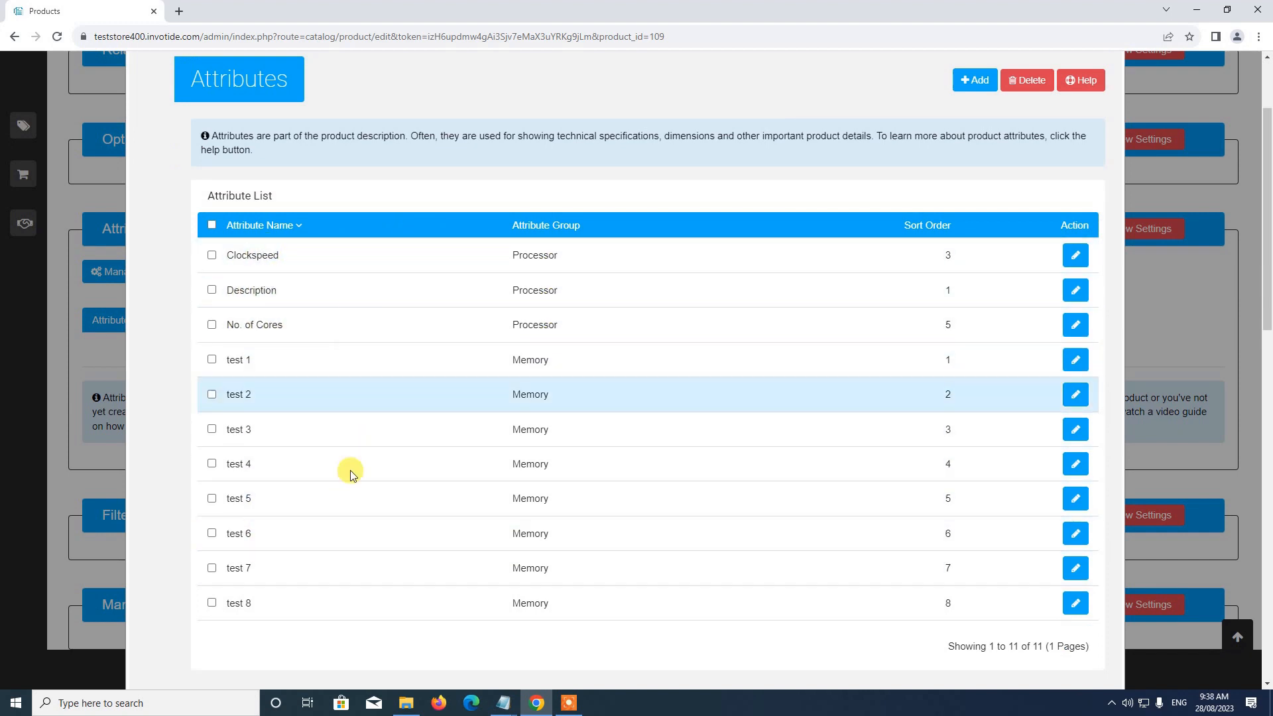
scroll(373, 486, "up", 1)
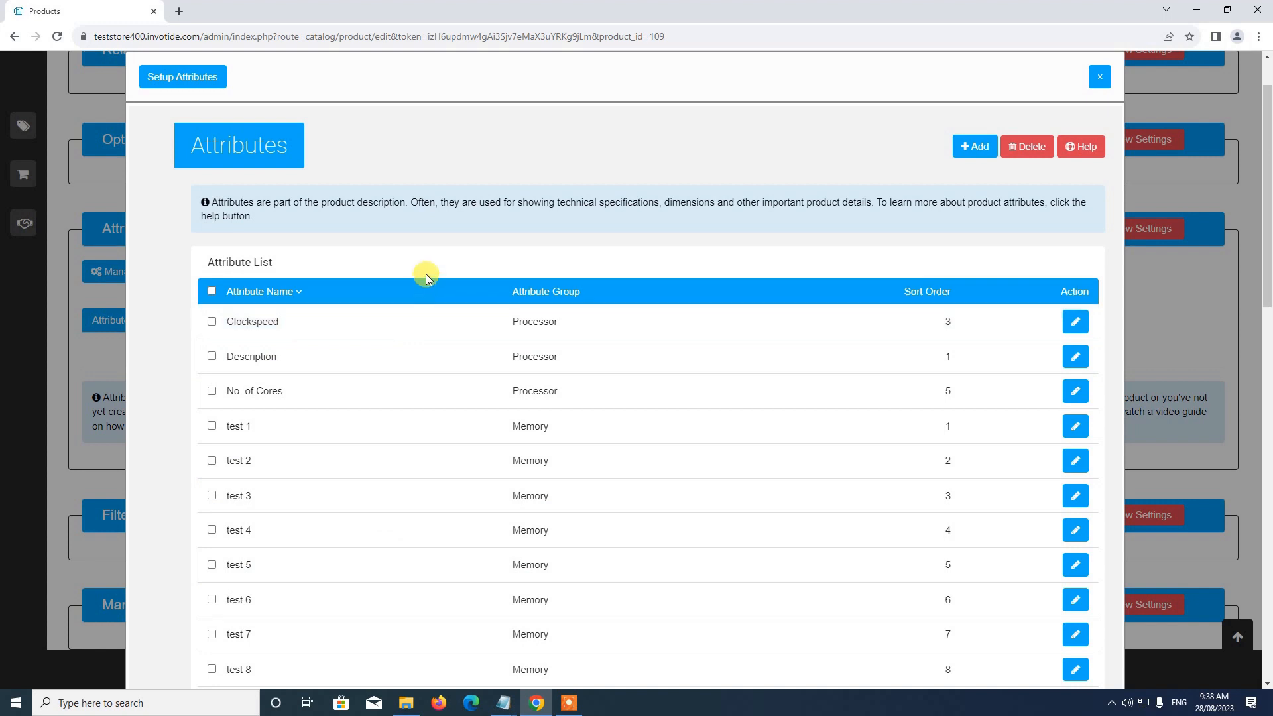
Step: Open the recent shoeattribute file in Notepad, reposition its window and return to the attribute list in the browser
right_click(502, 703)
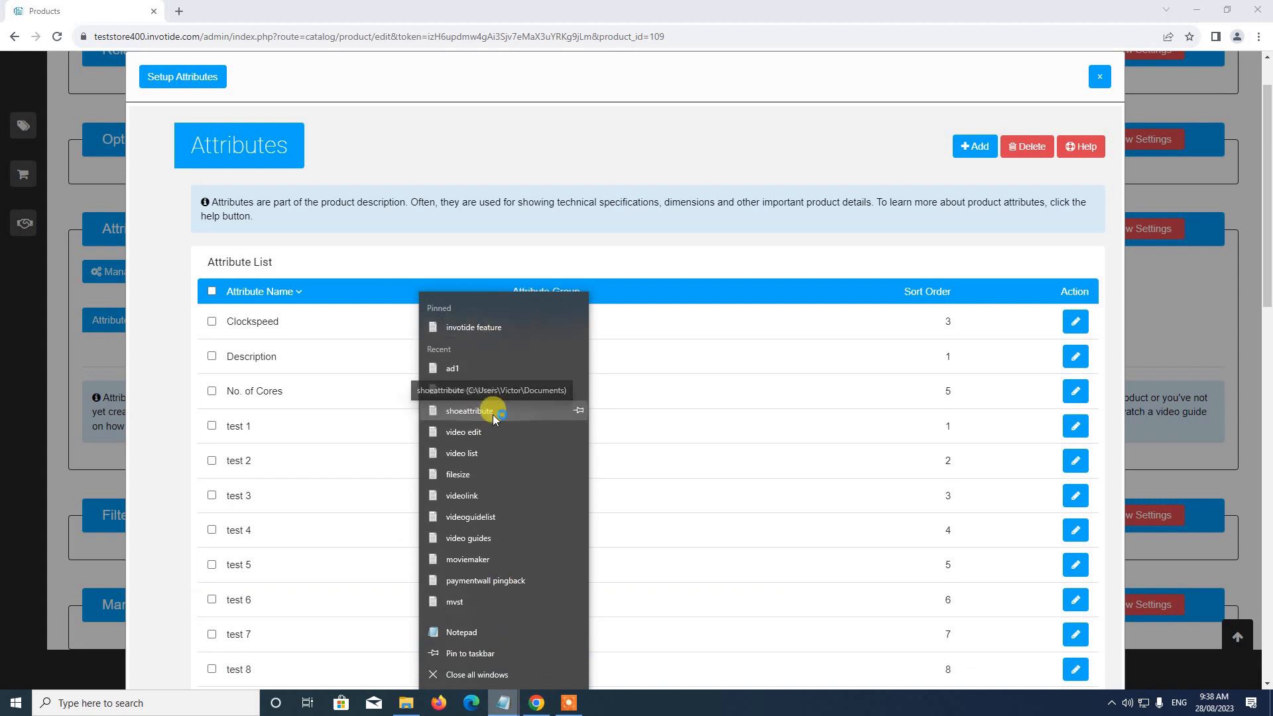
left_click(486, 410)
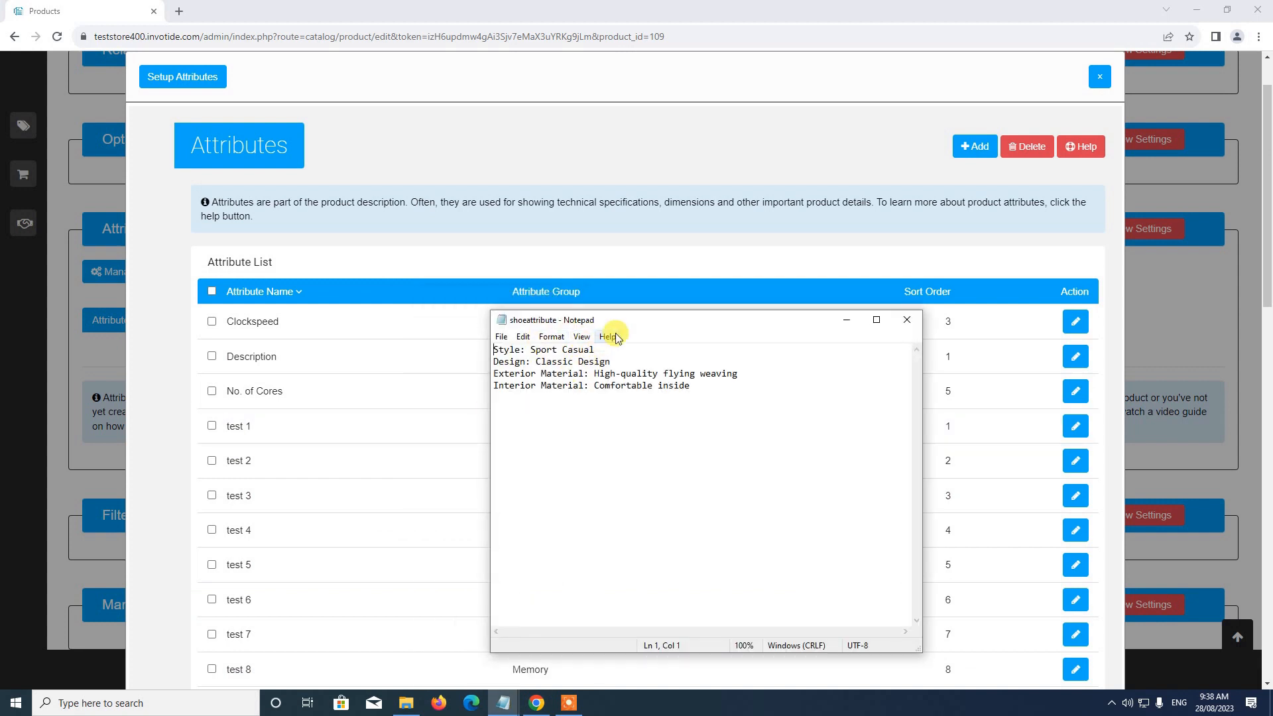
left_click_drag(643, 320, 700, 293)
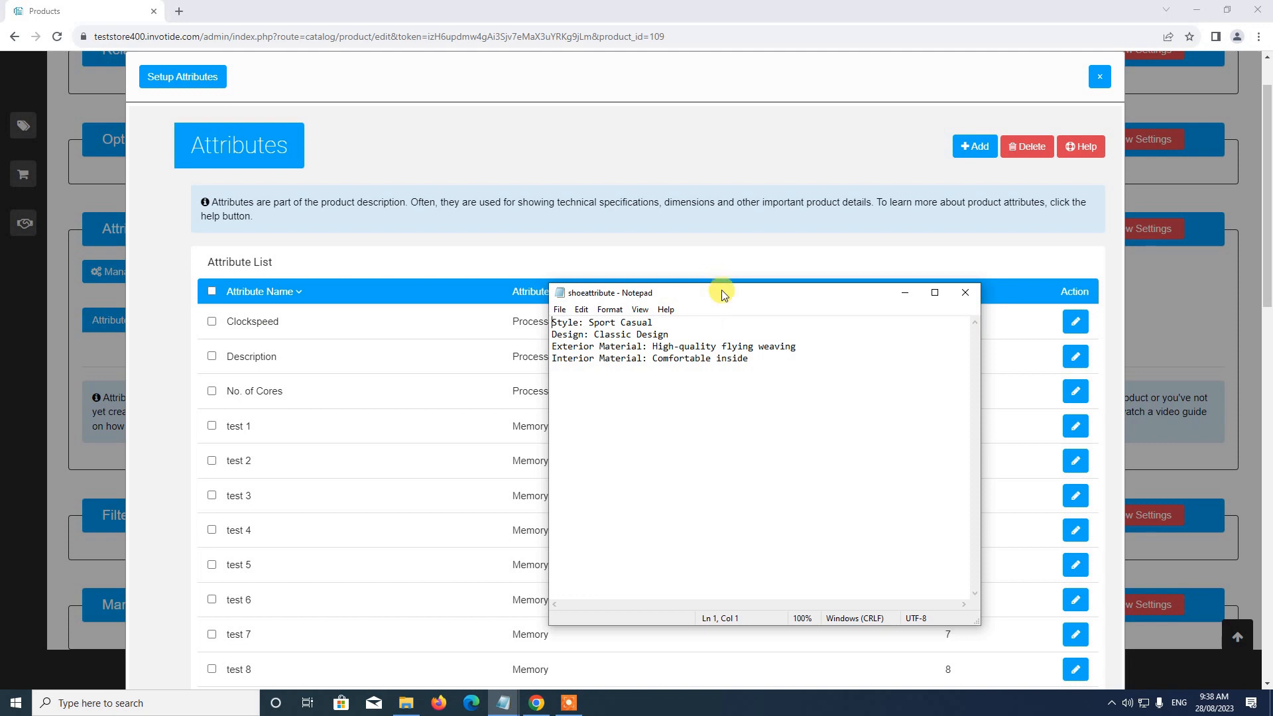
left_click(622, 252)
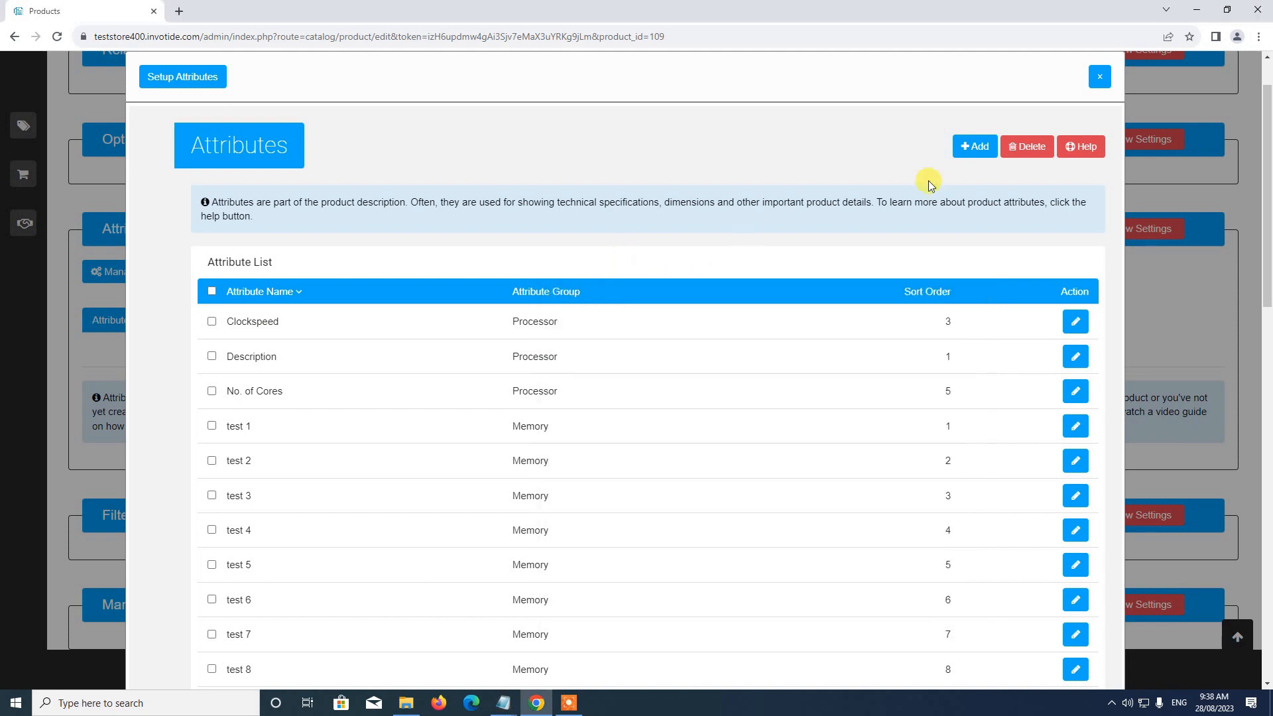
Step: Start a new attribute and close the ad1 and video guides1 Notepad files, keeping only the shoeattribute notes open
left_click(975, 148)
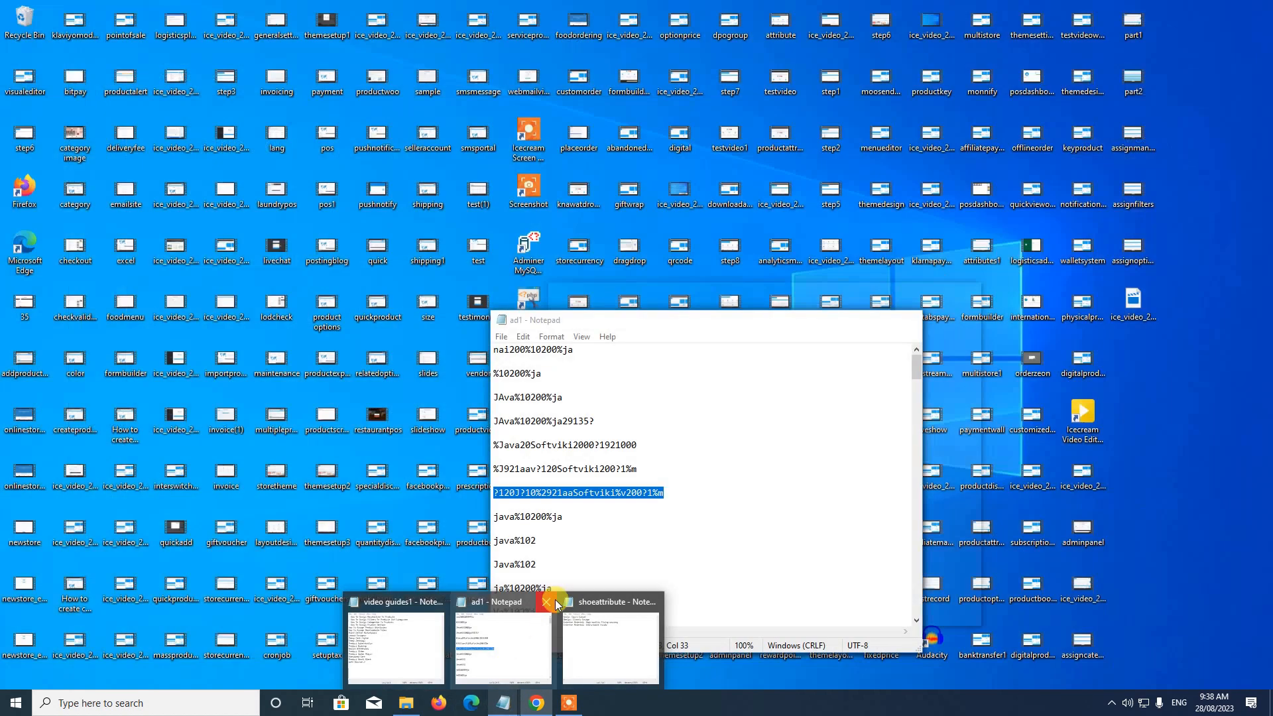
left_click(554, 601)
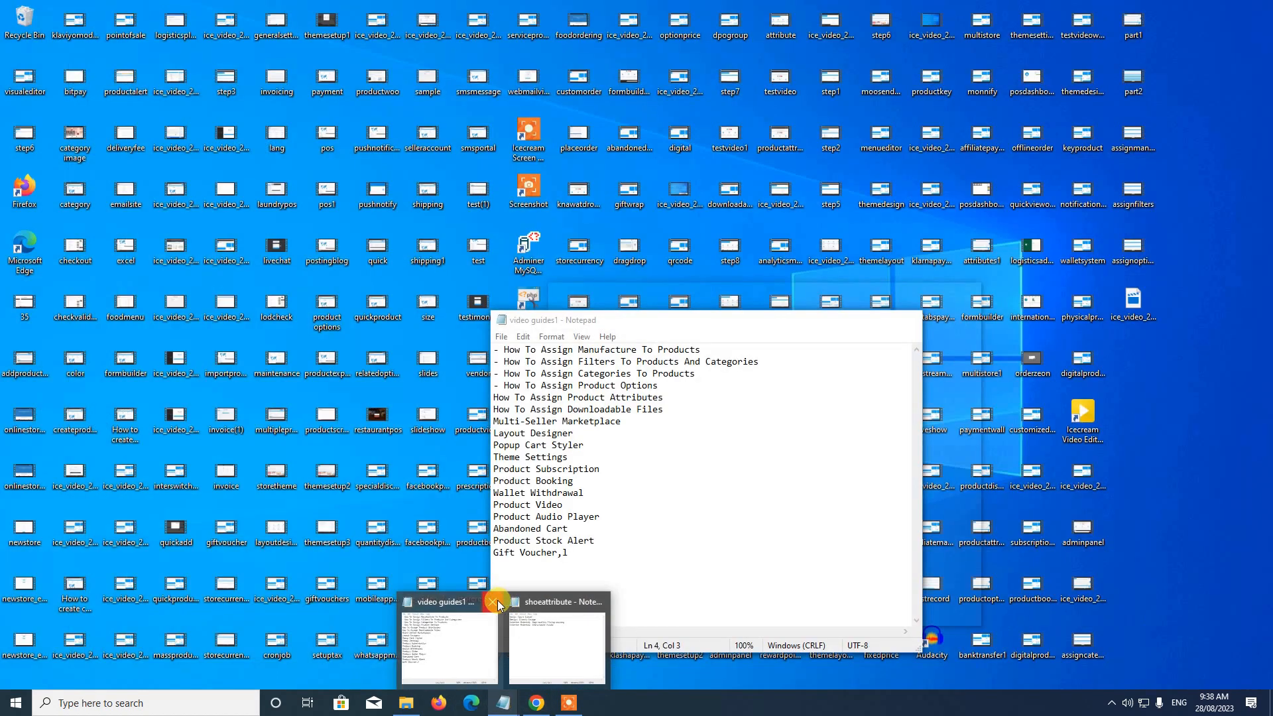
left_click(497, 600)
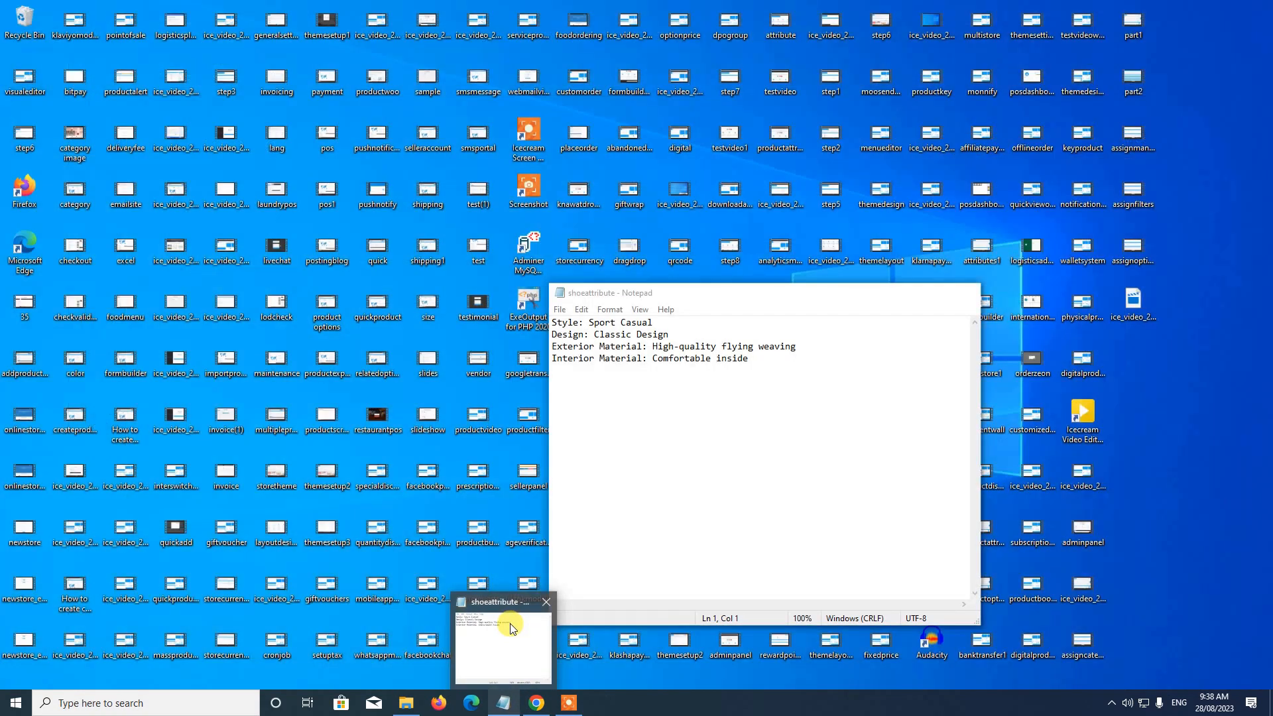
left_click(511, 628)
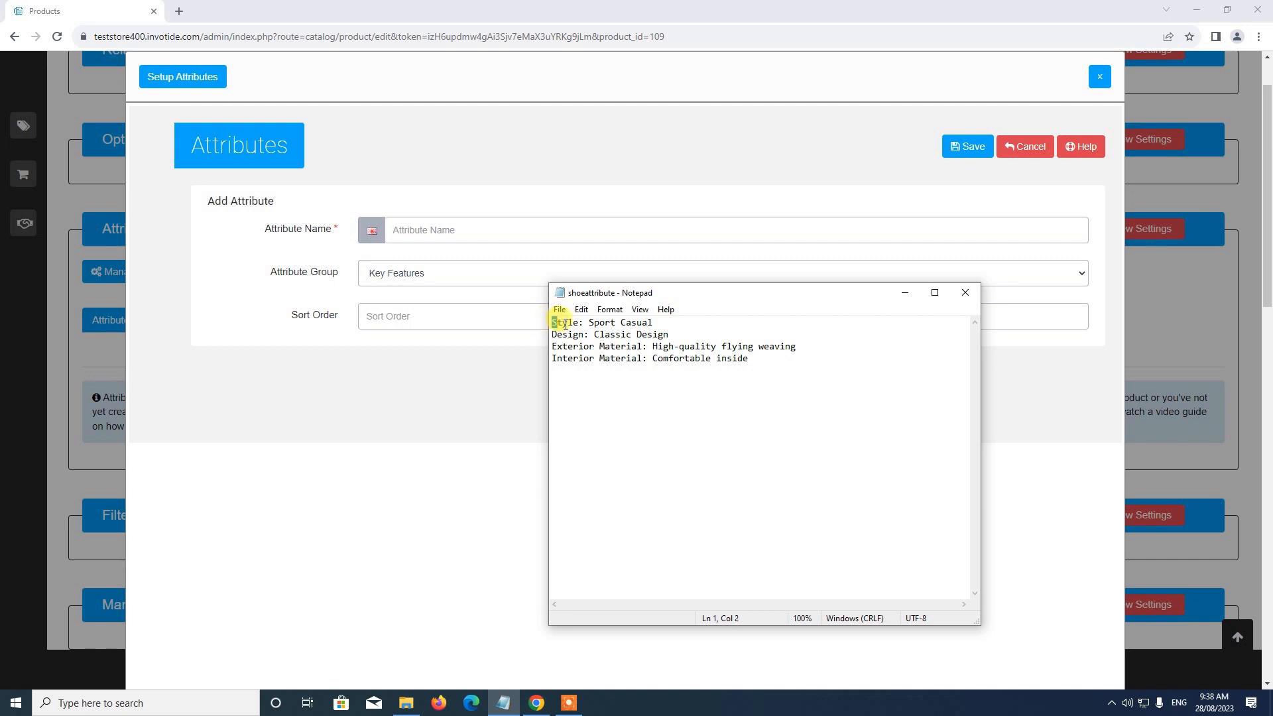
Step: Name the new attribute Style, assign it to the Key Features group with sort order 1 and save it
left_click(447, 230)
type("Style")
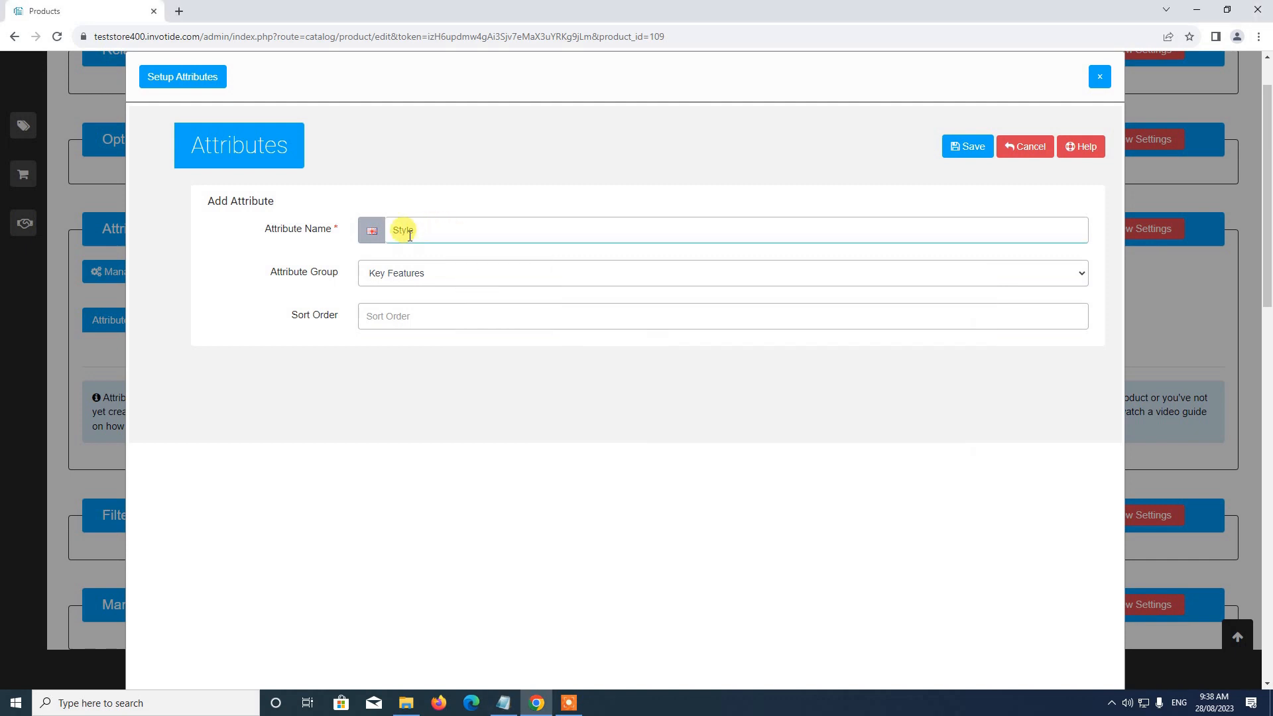
left_click(420, 274)
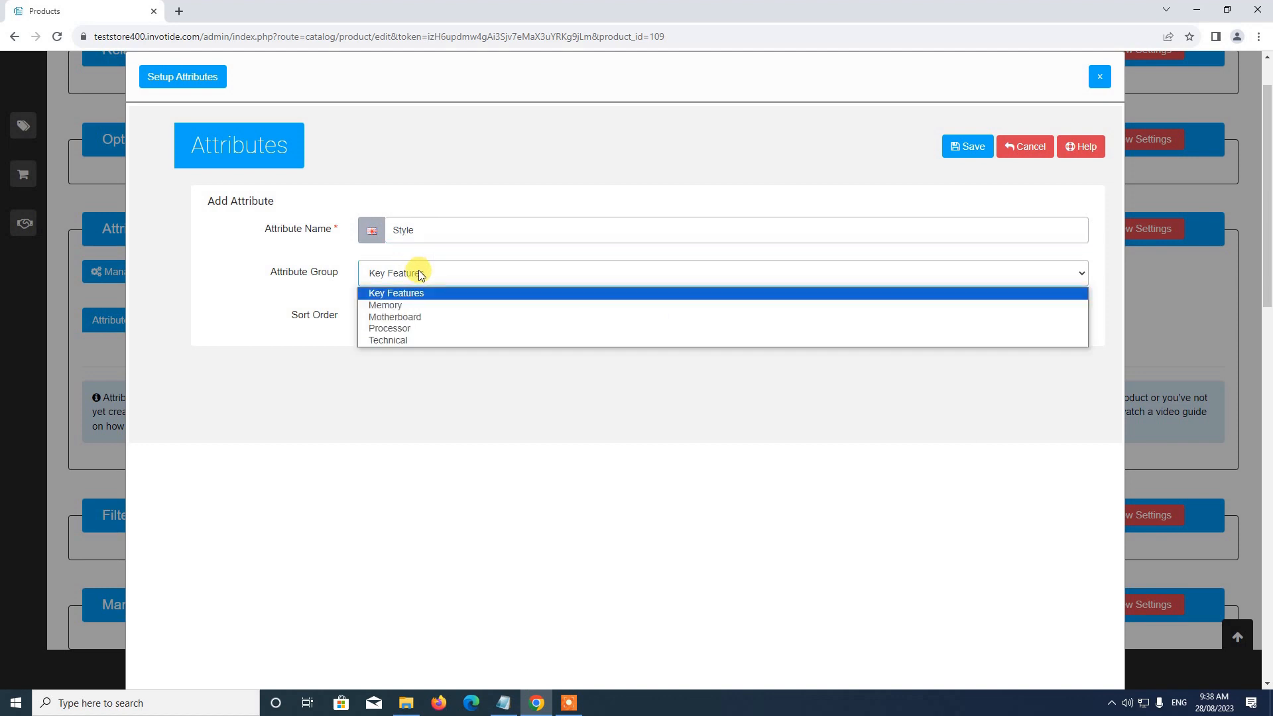
left_click(394, 297)
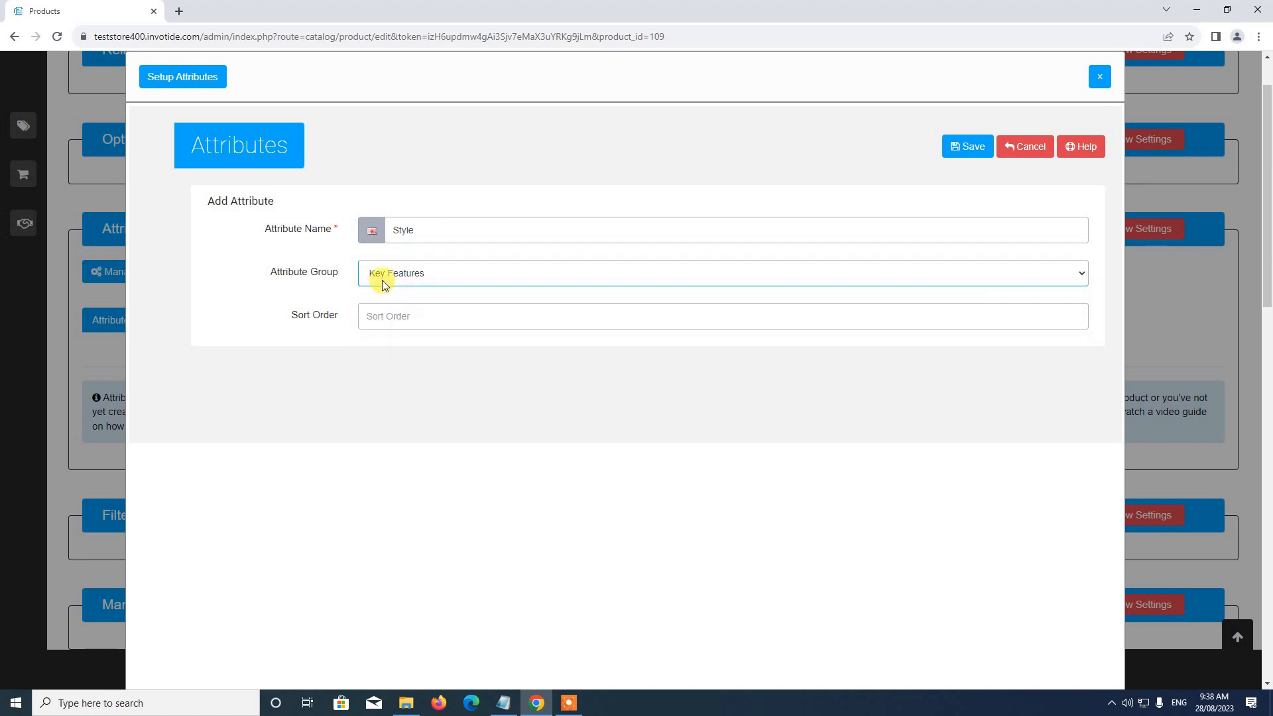
left_click(369, 316)
type("1")
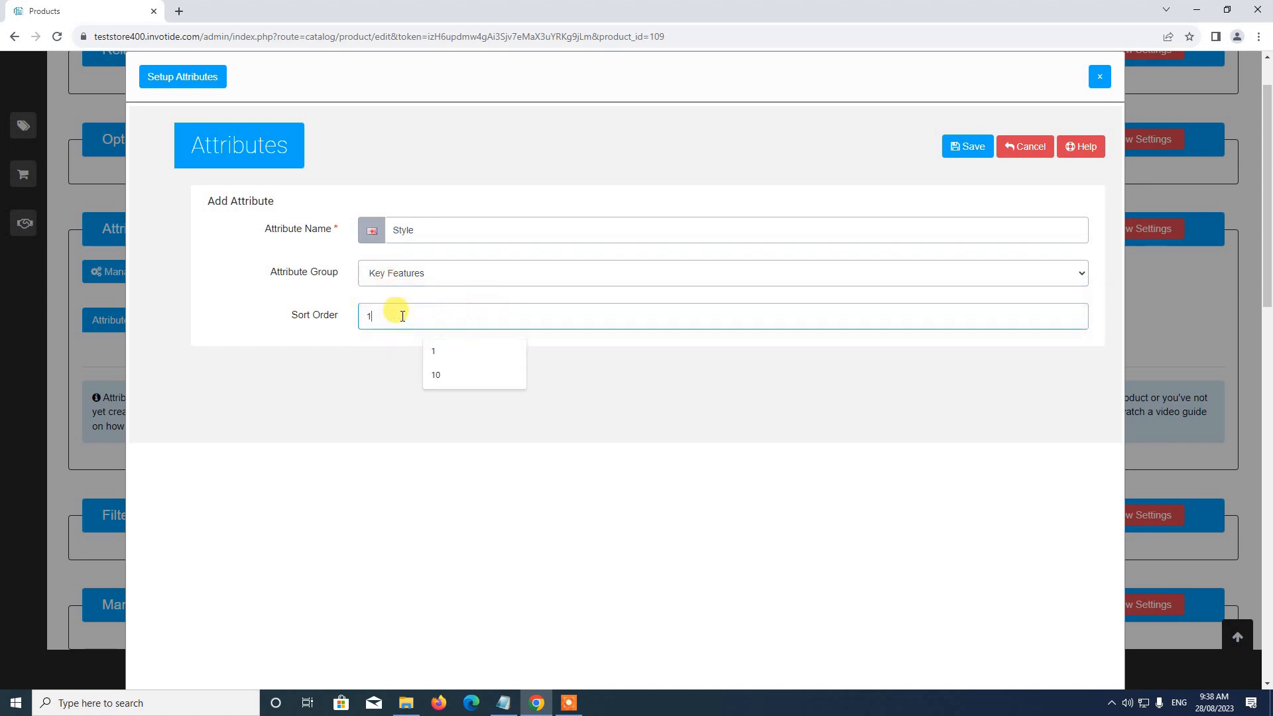
left_click(966, 152)
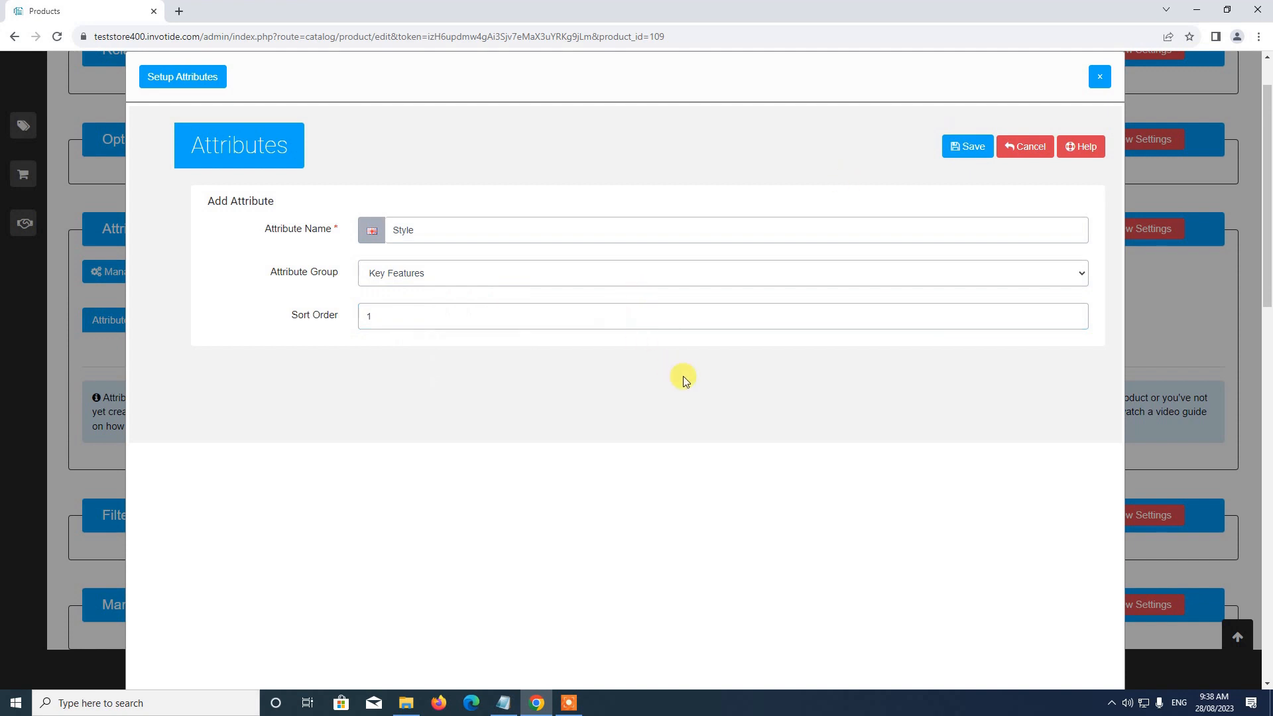
scroll(691, 373, "down", 4)
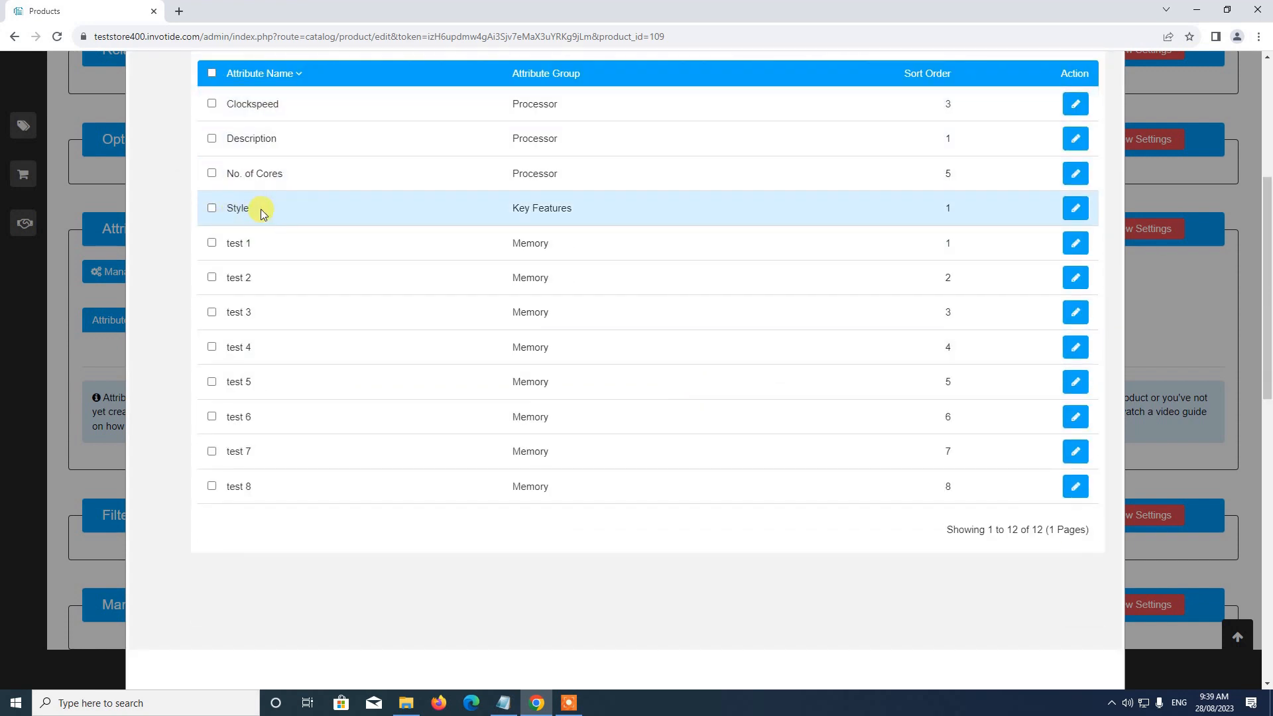
Step: Copy Design from the shoeattribute notes and enter it as the name of a new attribute
left_click(504, 702)
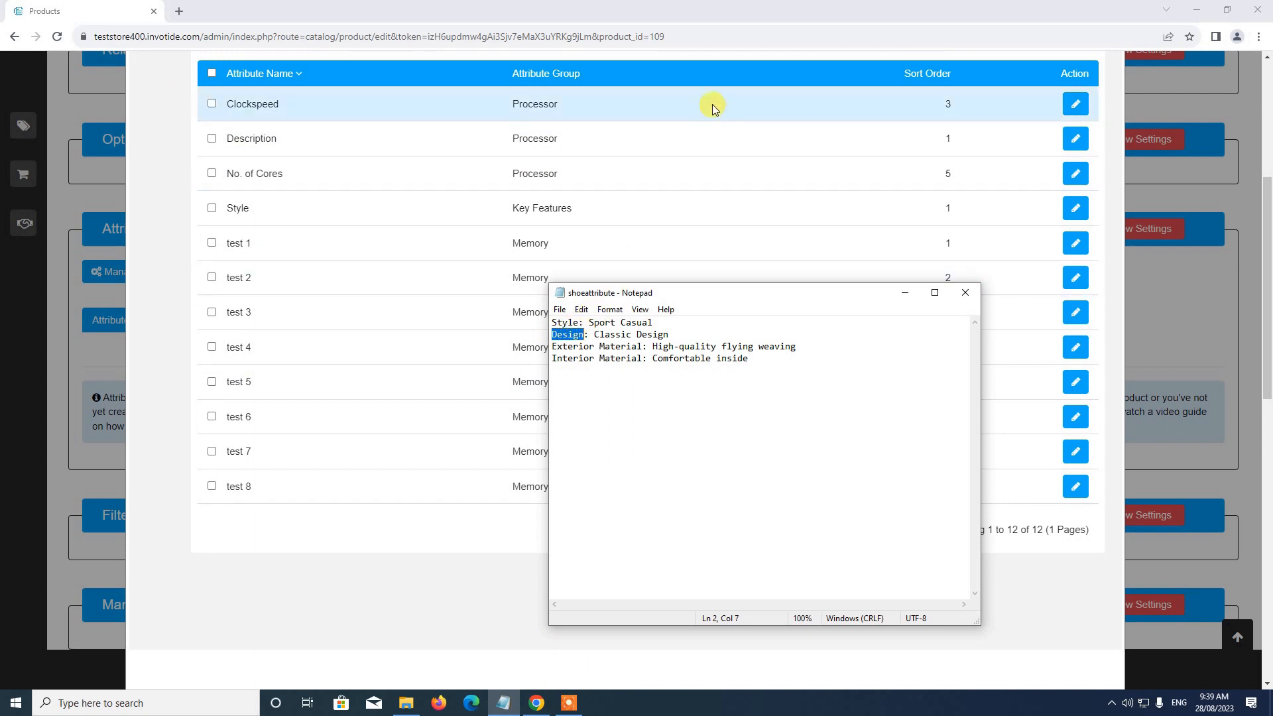
scroll(667, 93, "up", 5)
left_click(976, 213)
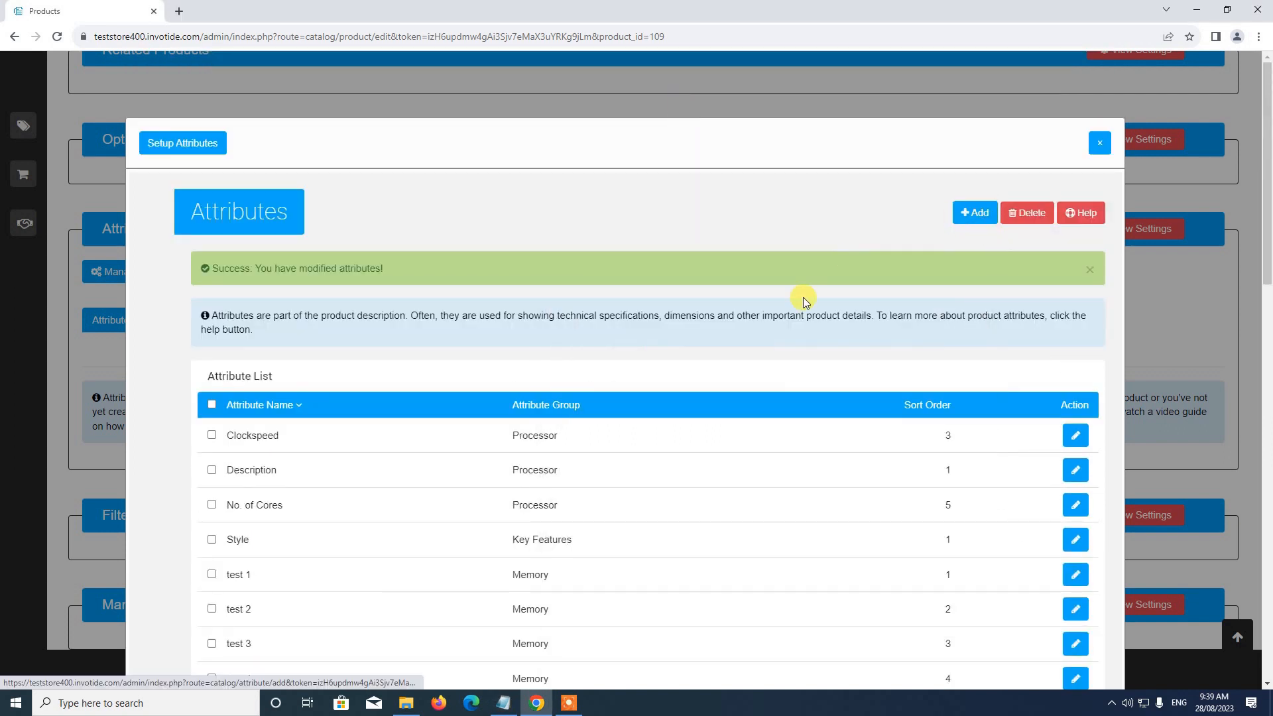
left_click(440, 295)
type("Design")
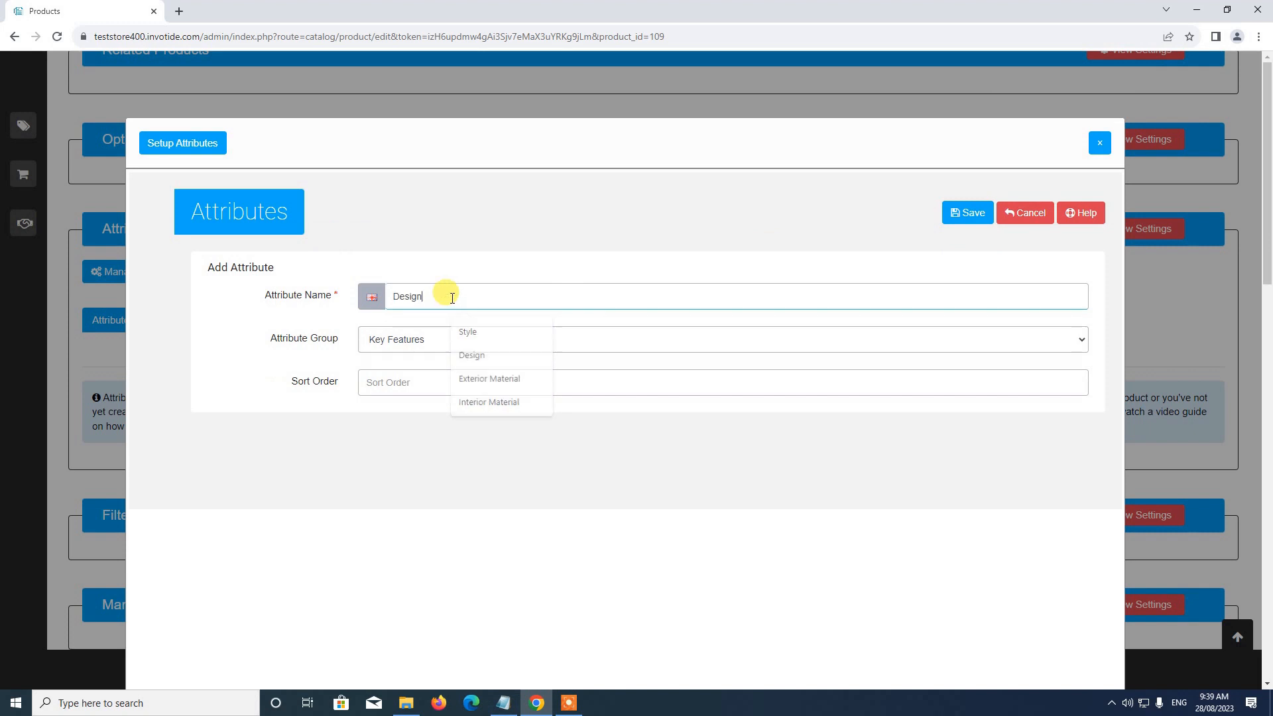
Step: Assign the Design attribute to the Key Features group with sort order 2 and save it
left_click(397, 339)
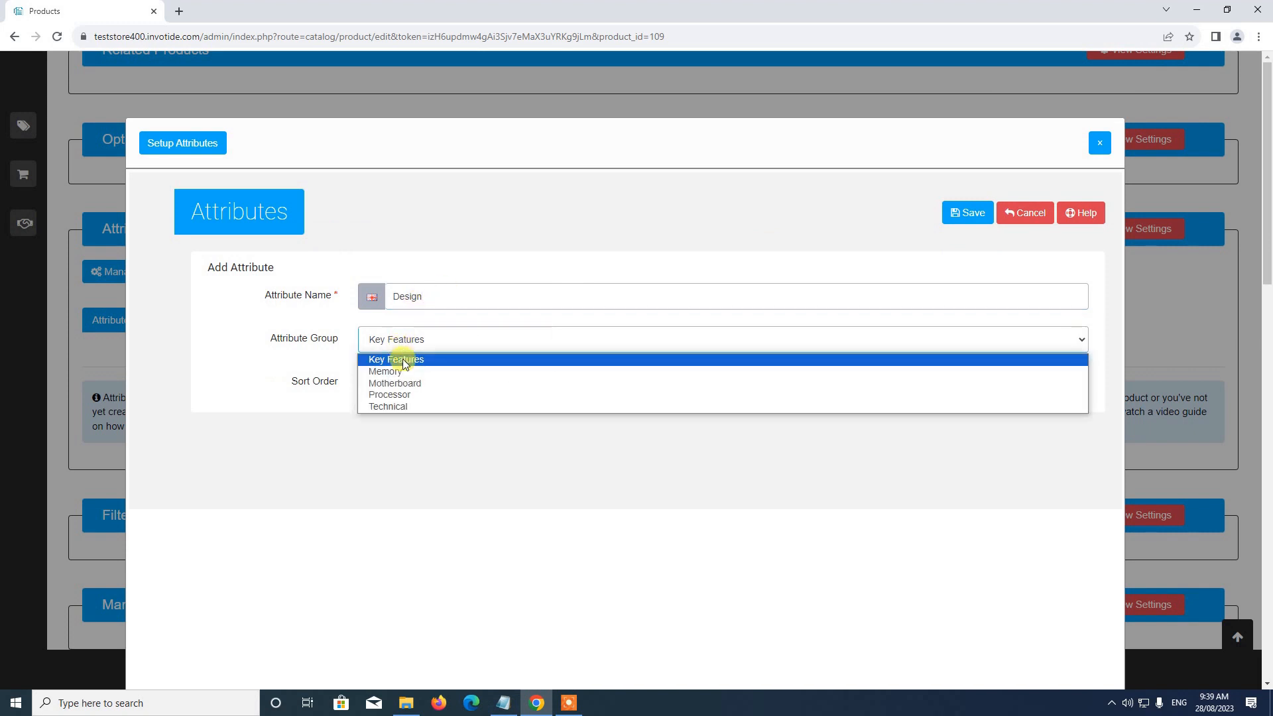
left_click(404, 363)
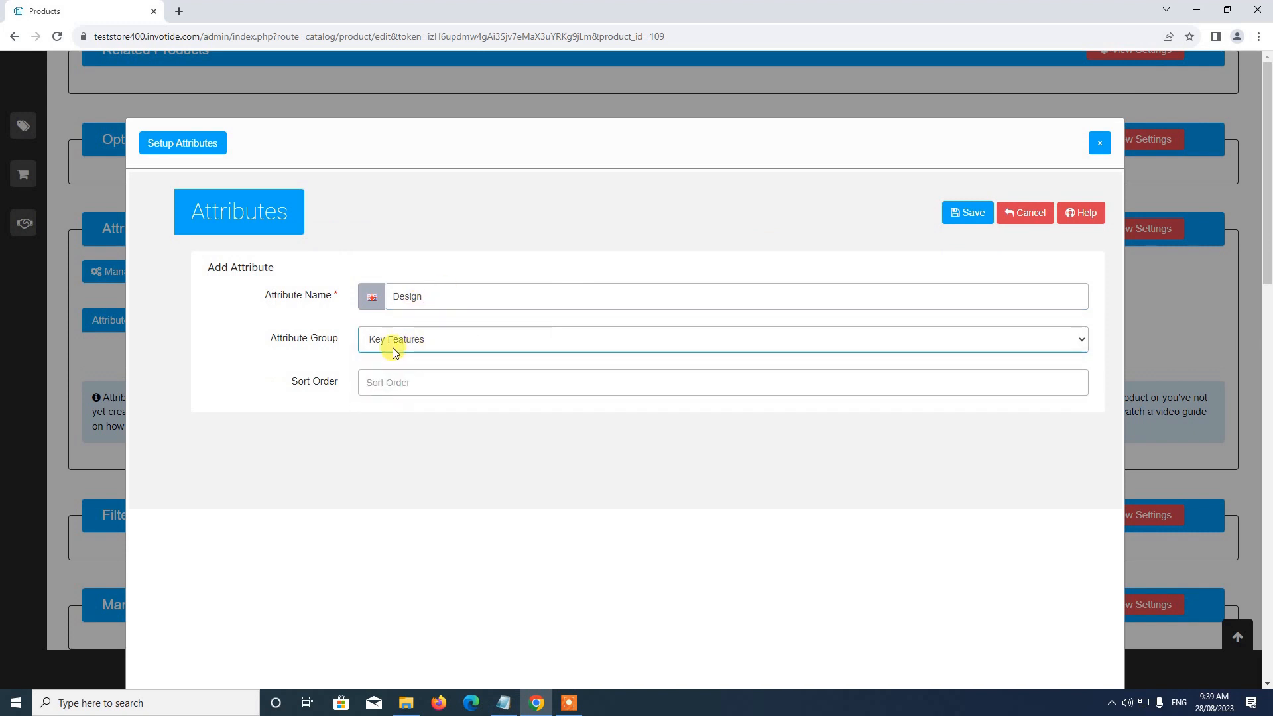
left_click(400, 393)
type("2")
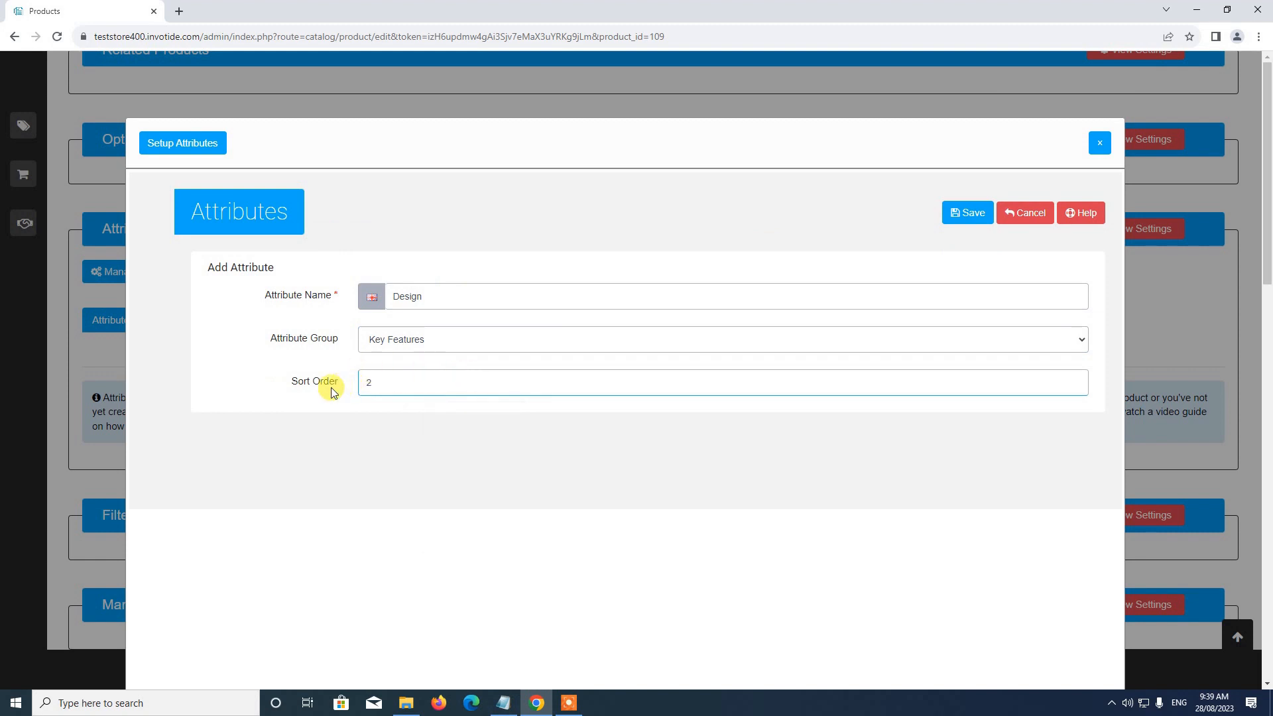
left_click(954, 222)
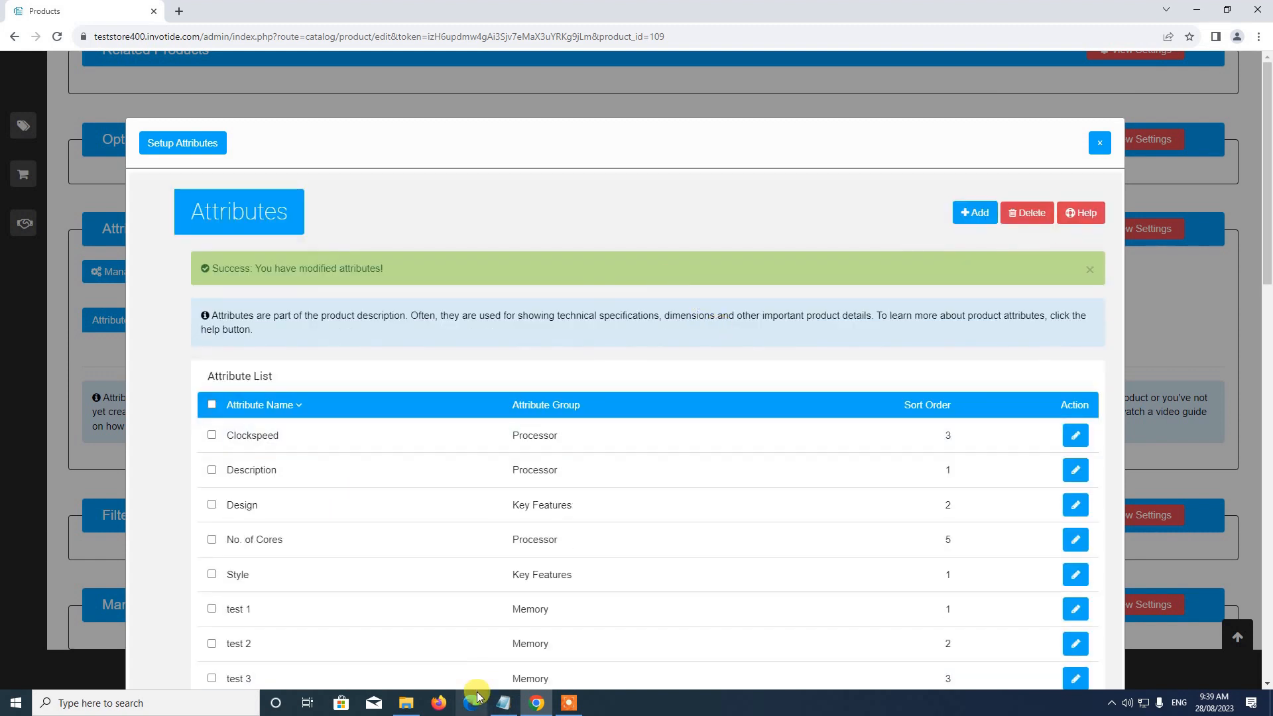
Step: Start another attribute and name it Exterior Material, copying the name from the shoeattribute notes
scroll(370, 392, "down", 2)
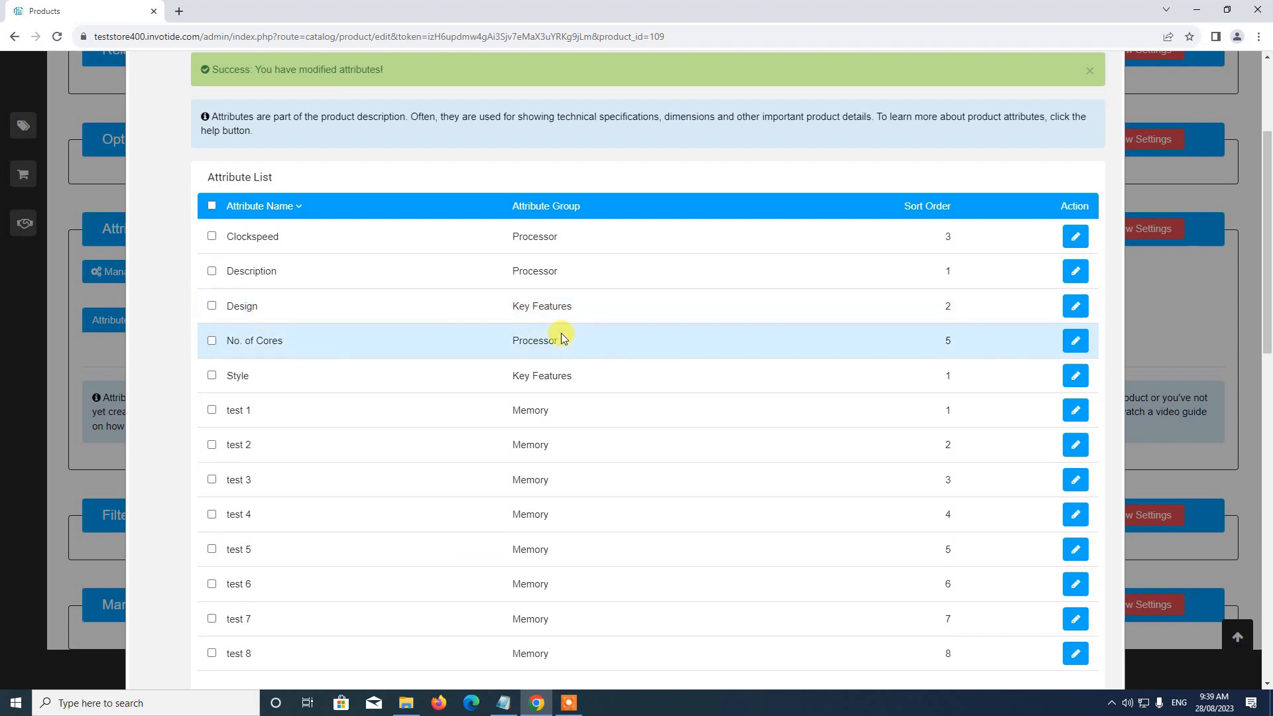
scroll(562, 333, "up", 3)
left_click(964, 219)
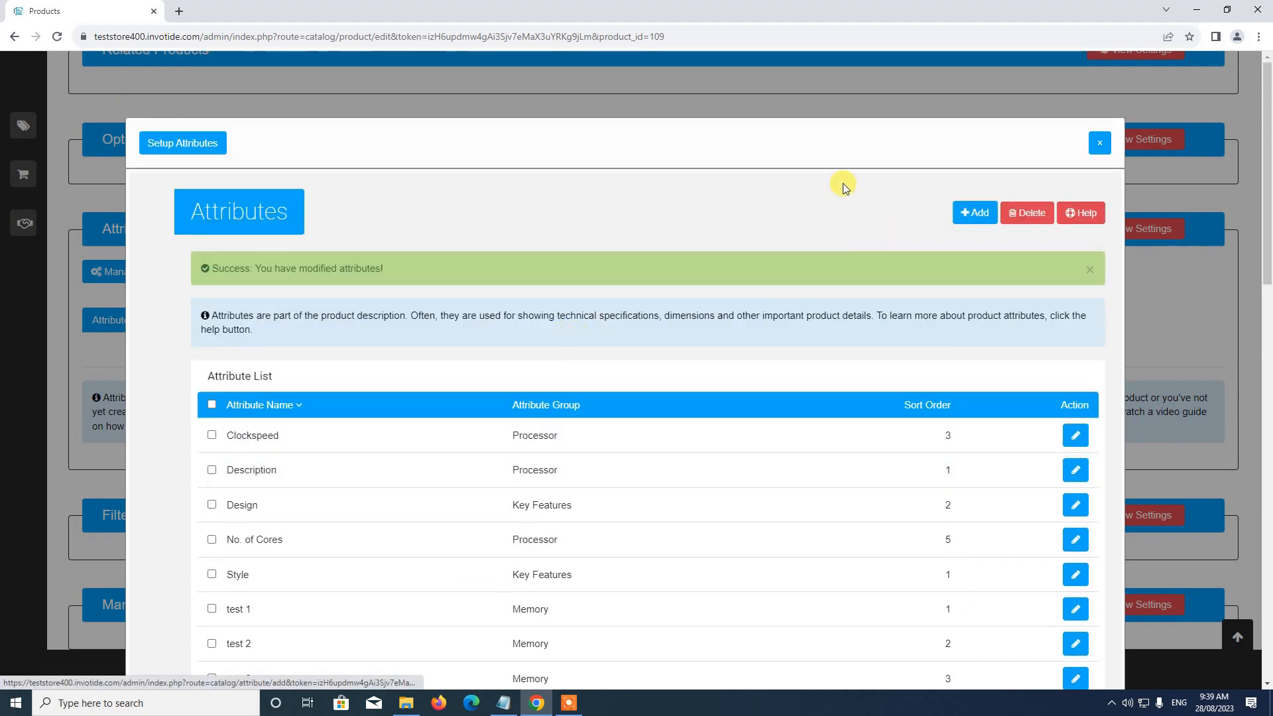
left_click(496, 707)
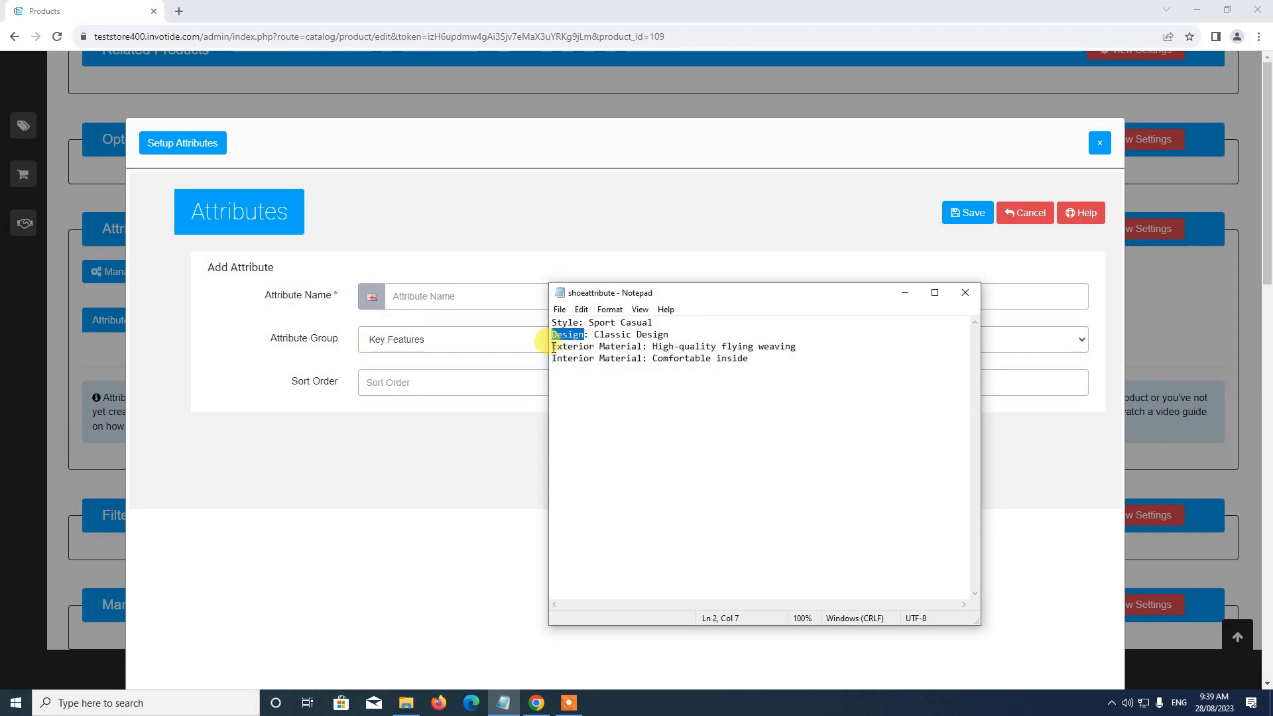
left_click_drag(553, 348, 645, 348)
key("ctrl+c")
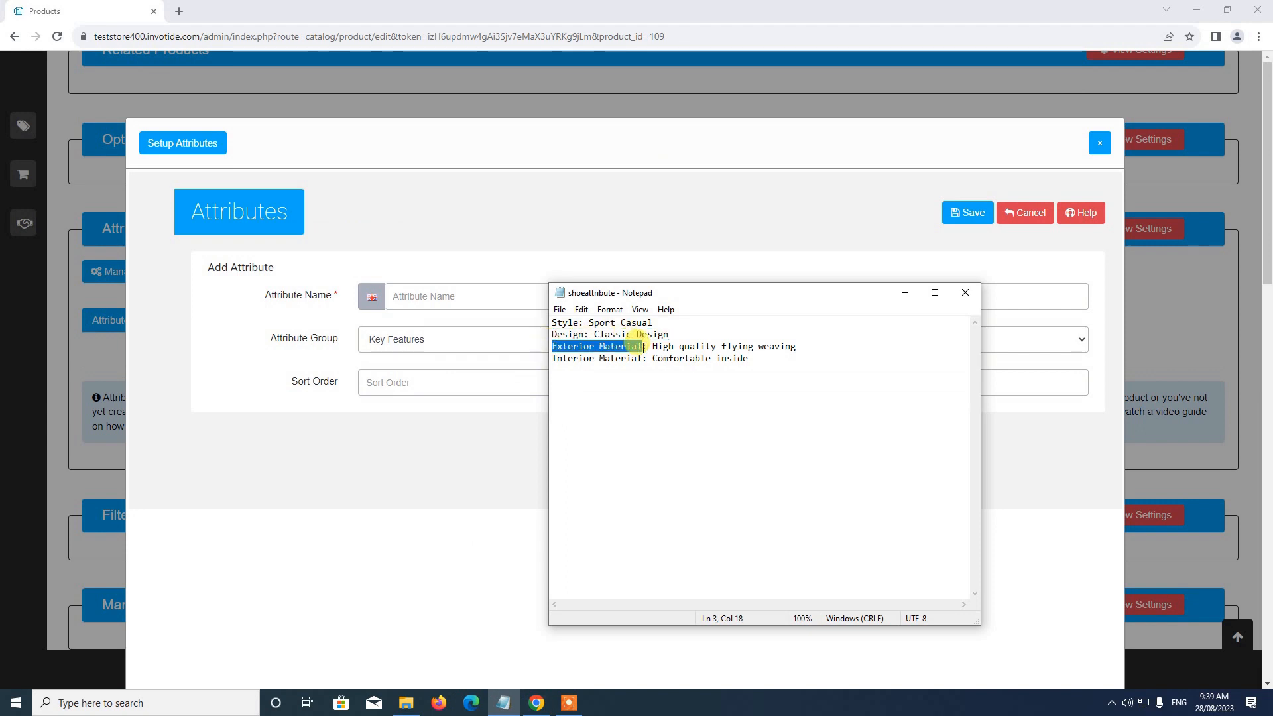
left_click(699, 233)
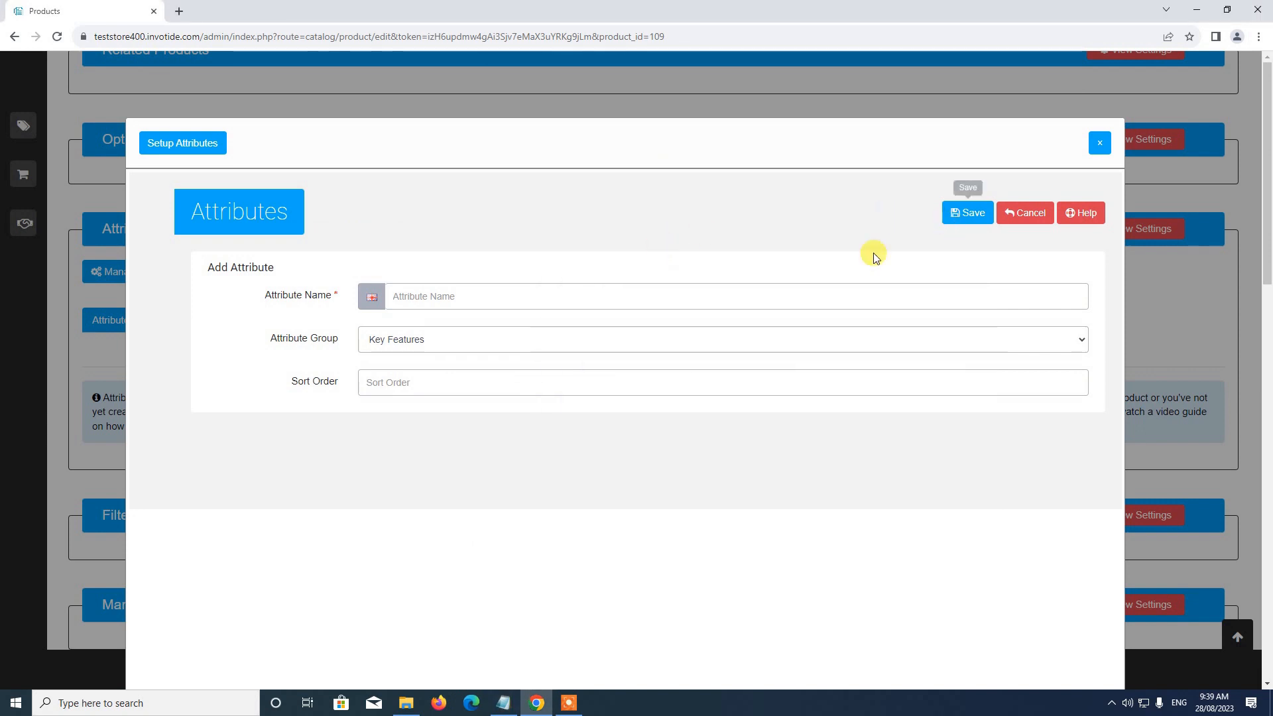
left_click(585, 296)
key("ctrl+v")
Step: Put the Exterior Material attribute in the Key Features group with sort order 3 and save it
left_click(396, 340)
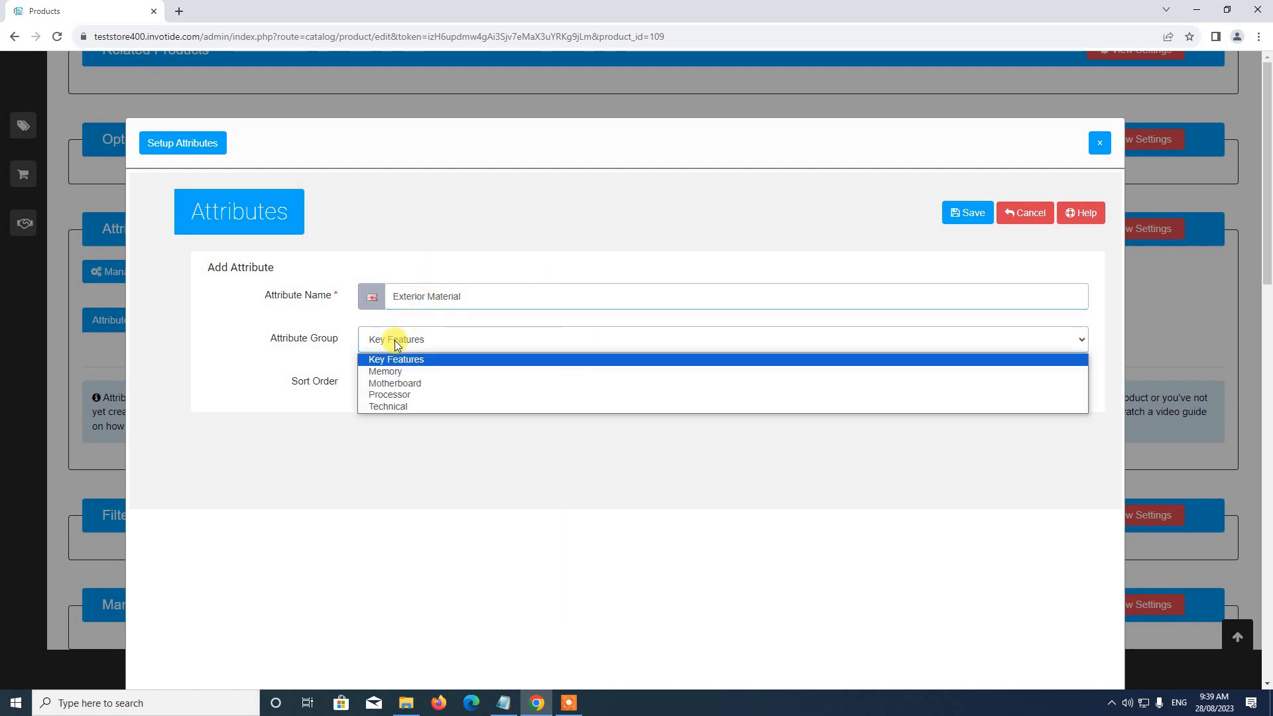
left_click(392, 359)
left_click(382, 382)
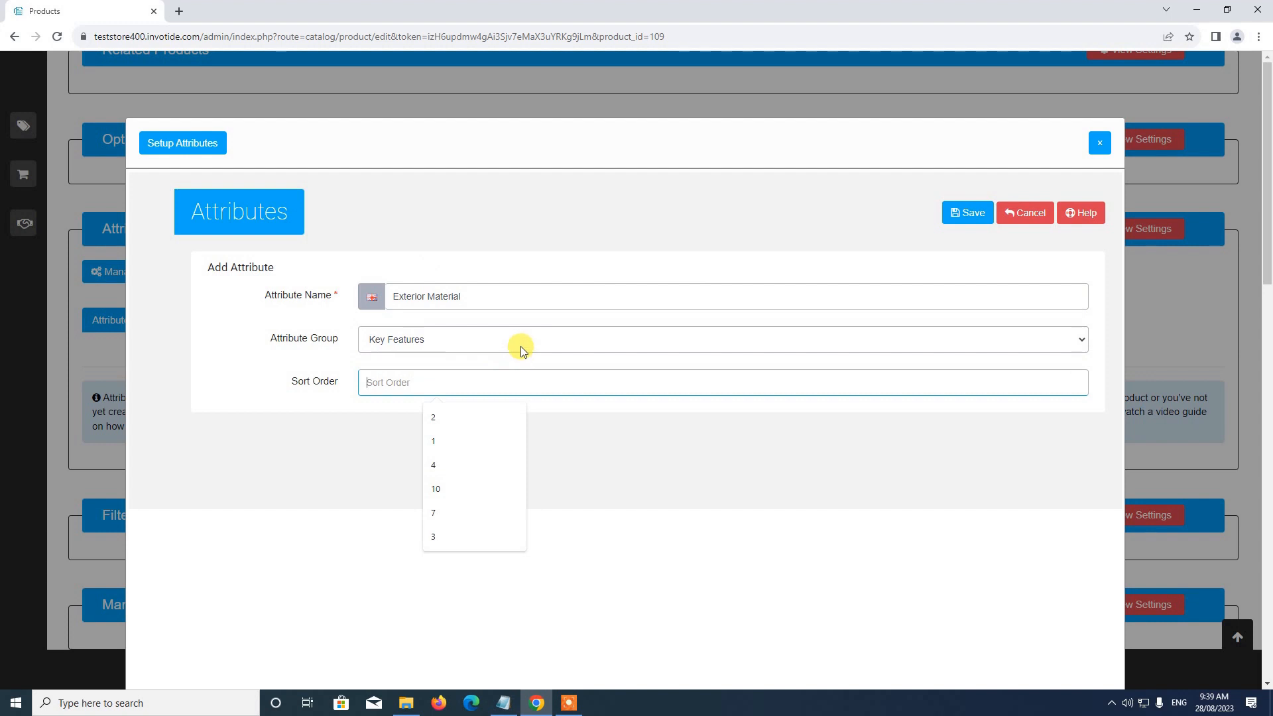
type("3")
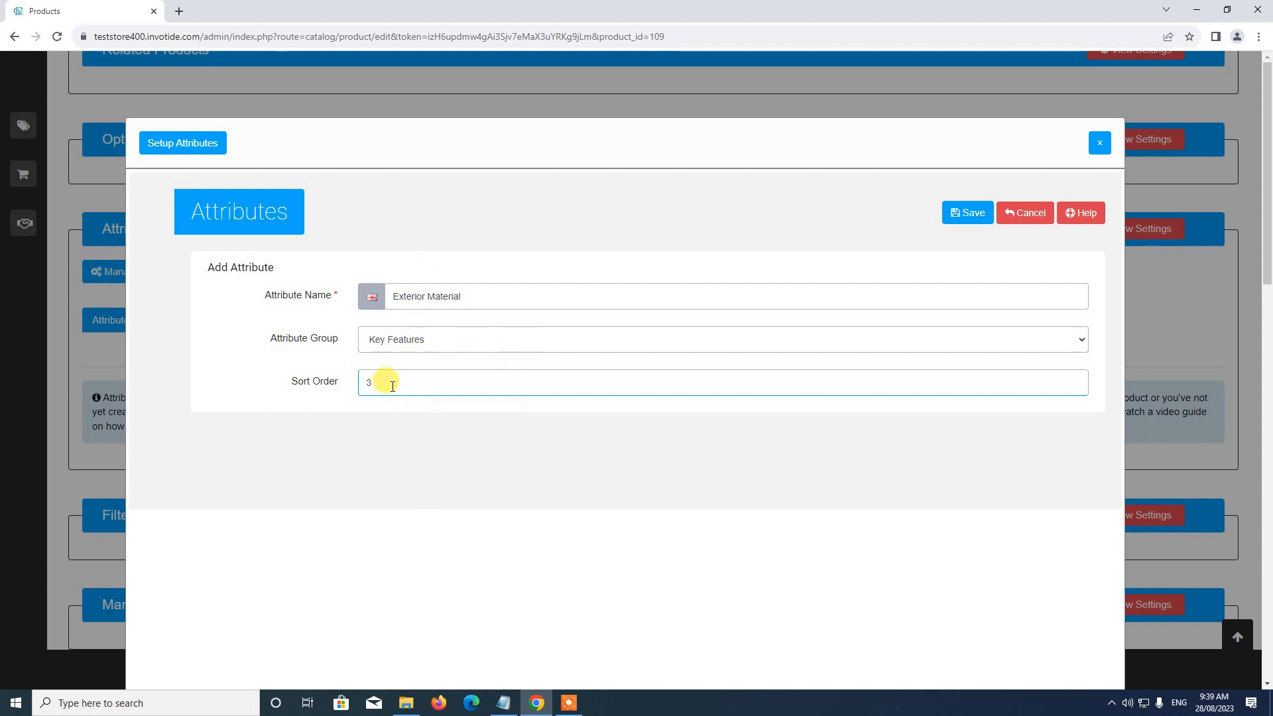
left_click(977, 213)
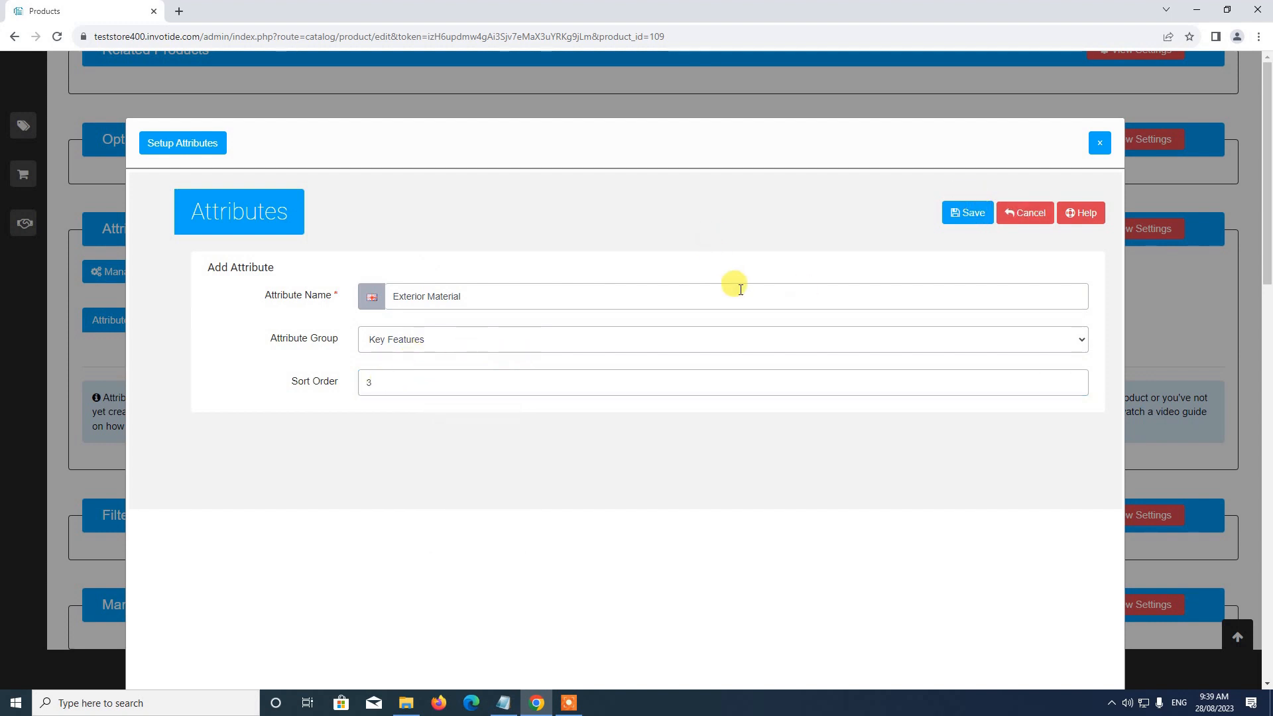
Step: Create a further attribute and name it Interior Material, copying the name from the shoeattribute notes
scroll(739, 289, "down", 4)
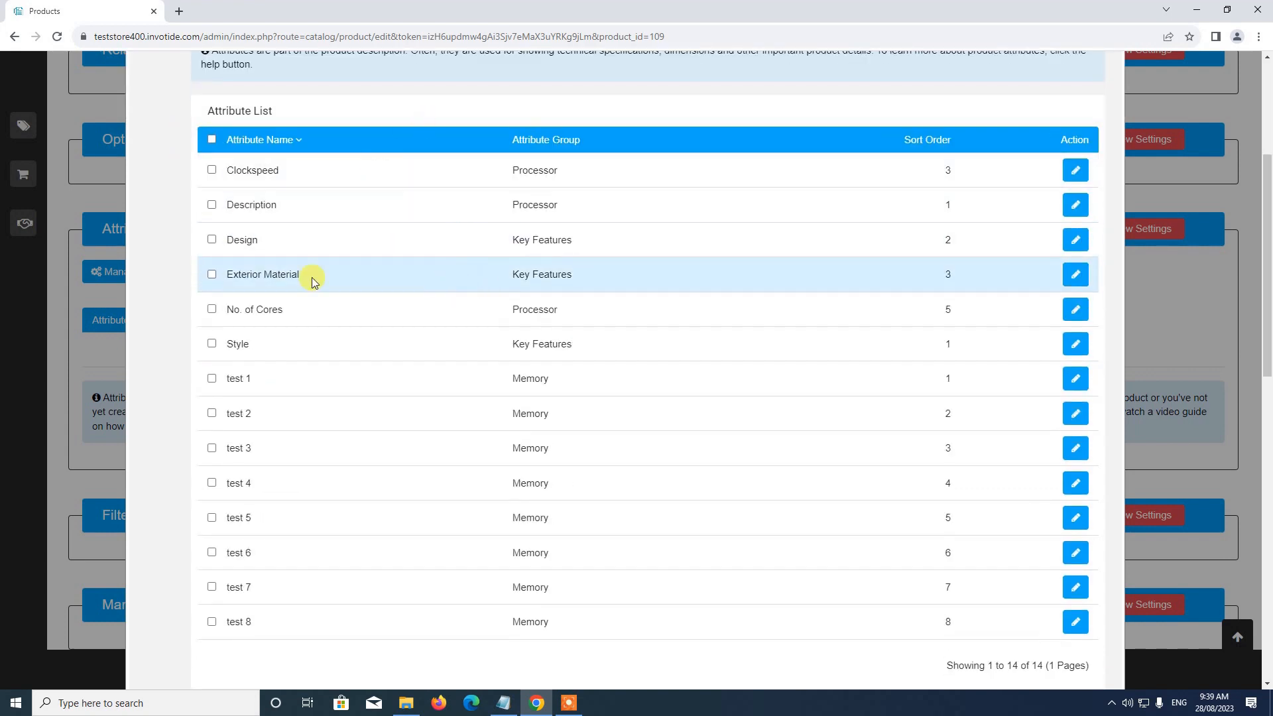
scroll(988, 237, "up", 4)
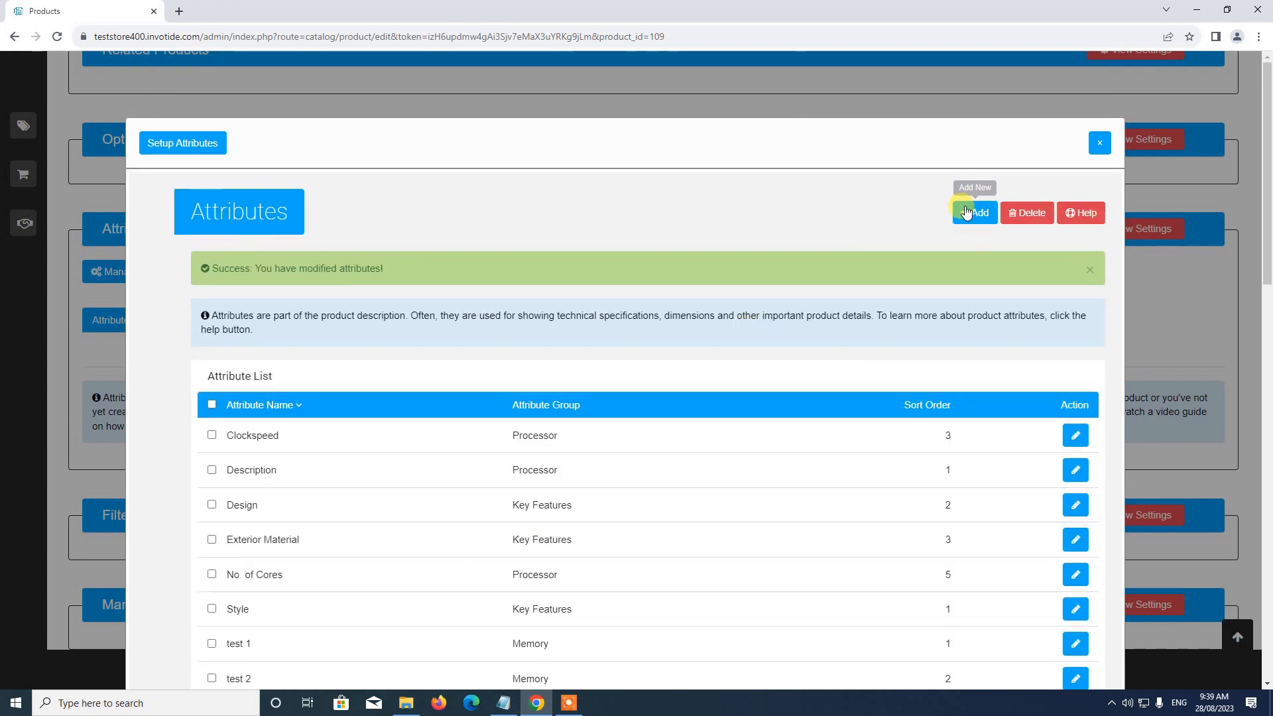
left_click(972, 211)
left_click(505, 702)
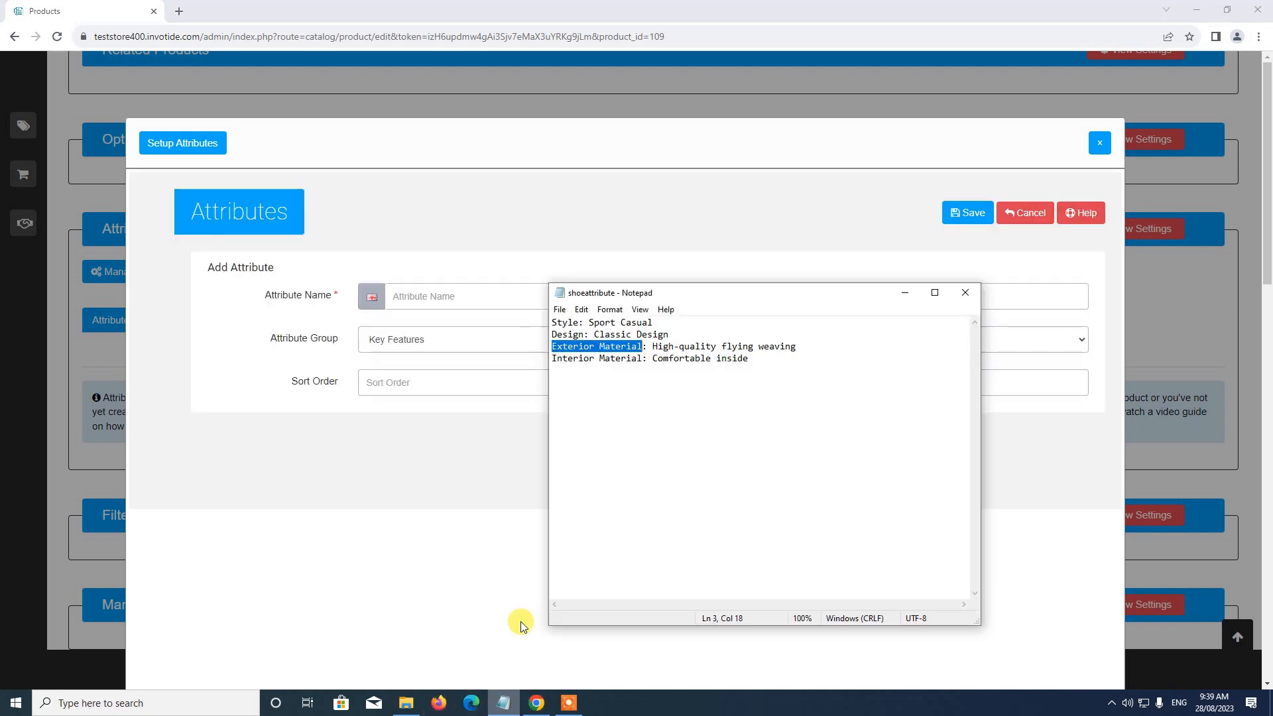
left_click_drag(551, 359, 642, 355)
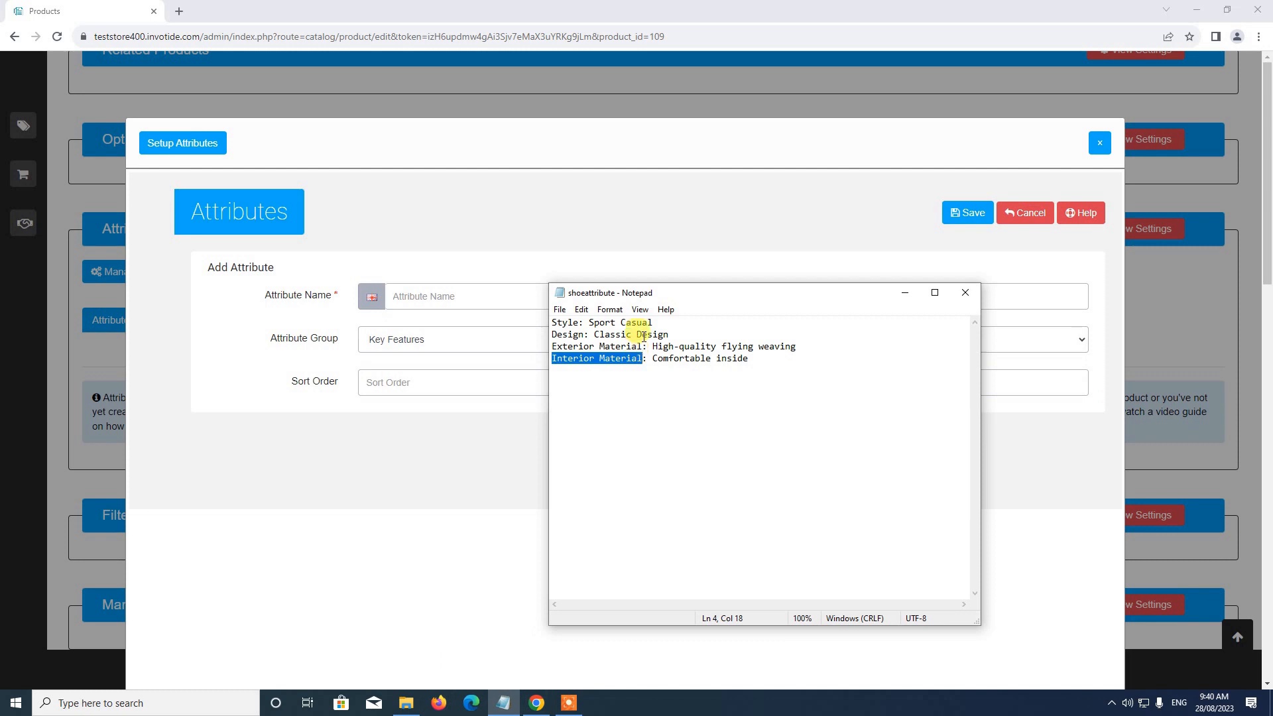
key("ctrl+c")
left_click(597, 188)
left_click(461, 296)
key("ctrl+v")
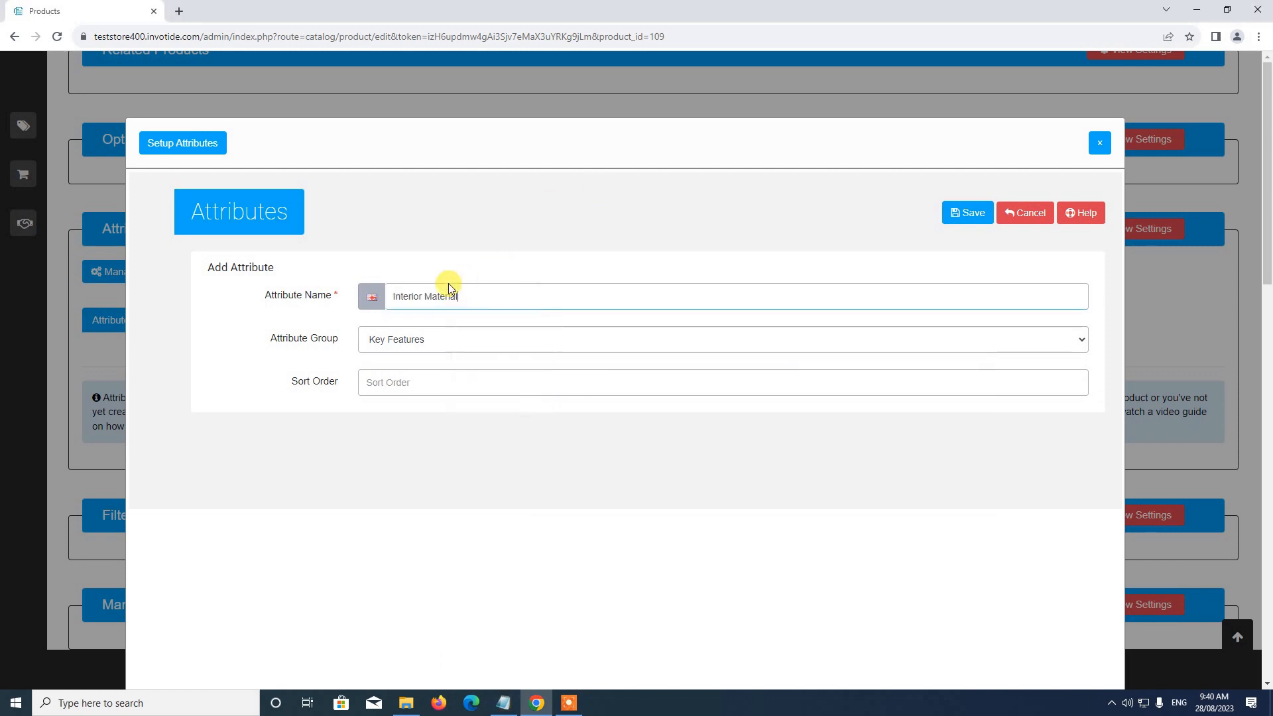
Step: Set the Interior Material attribute's group to Key Features and its sort order to 4, and save it
left_click(398, 339)
left_click(390, 360)
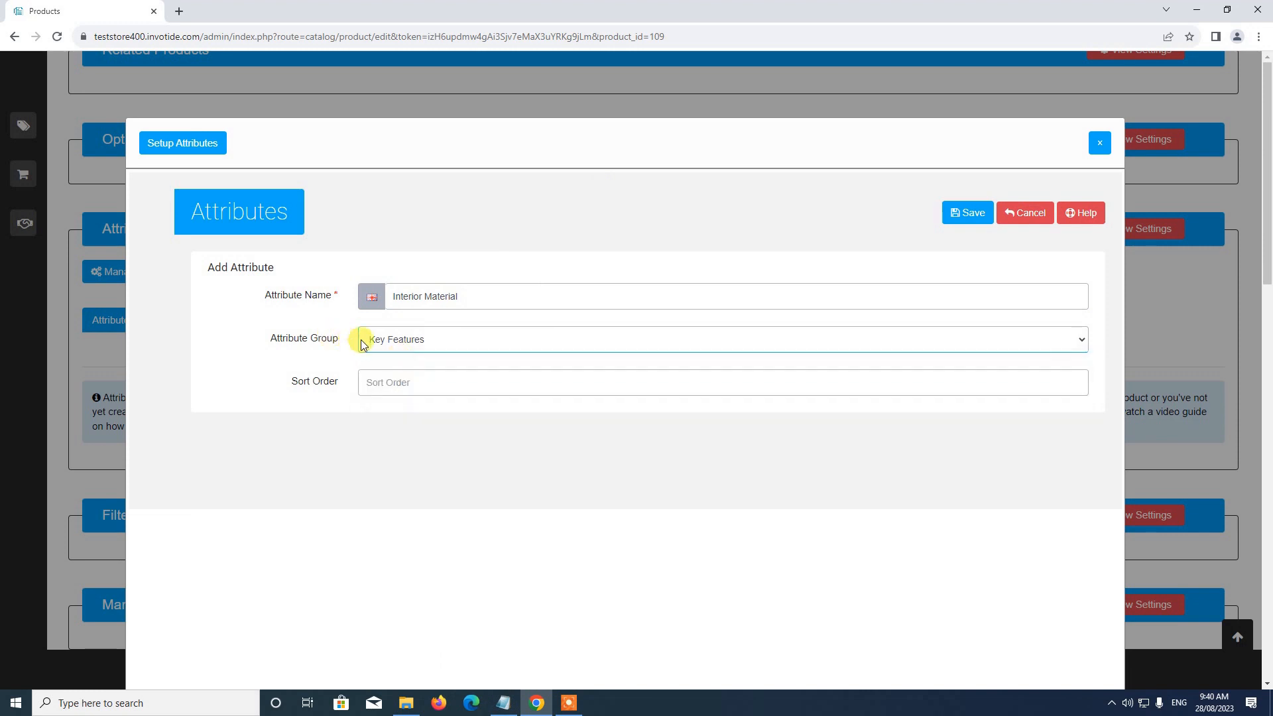
left_click(390, 340)
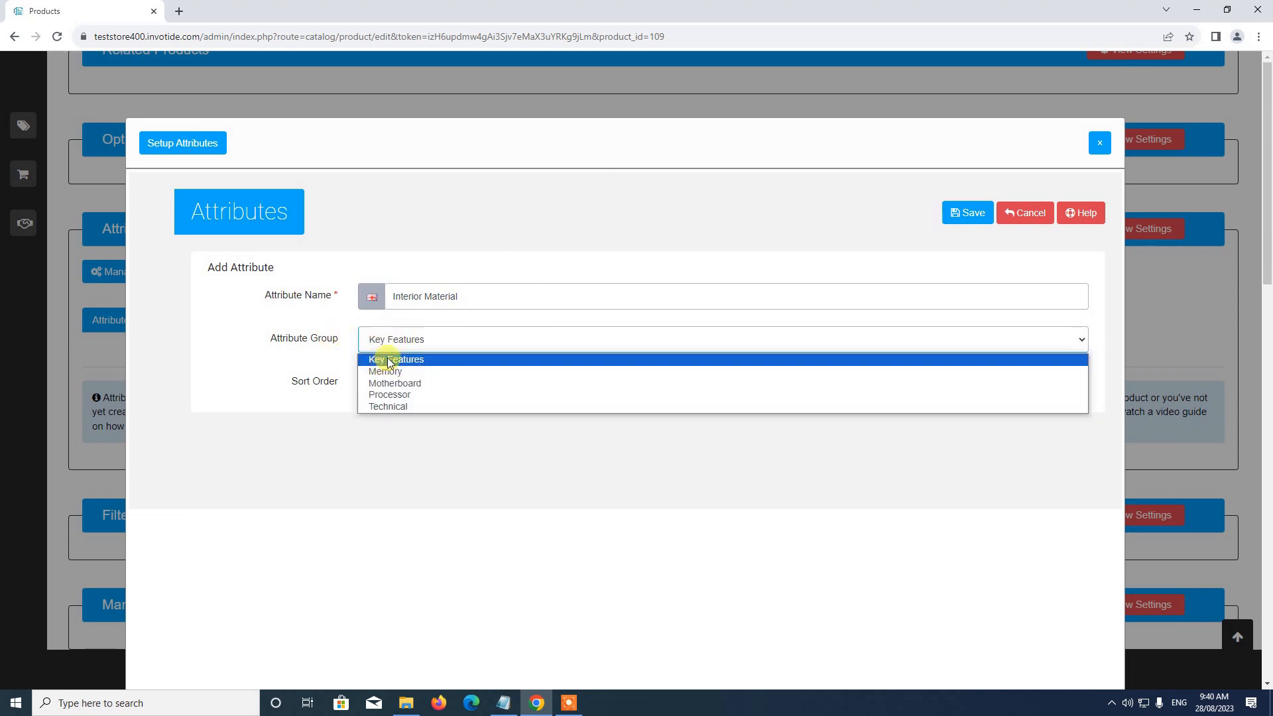
left_click(296, 361)
left_click(428, 381)
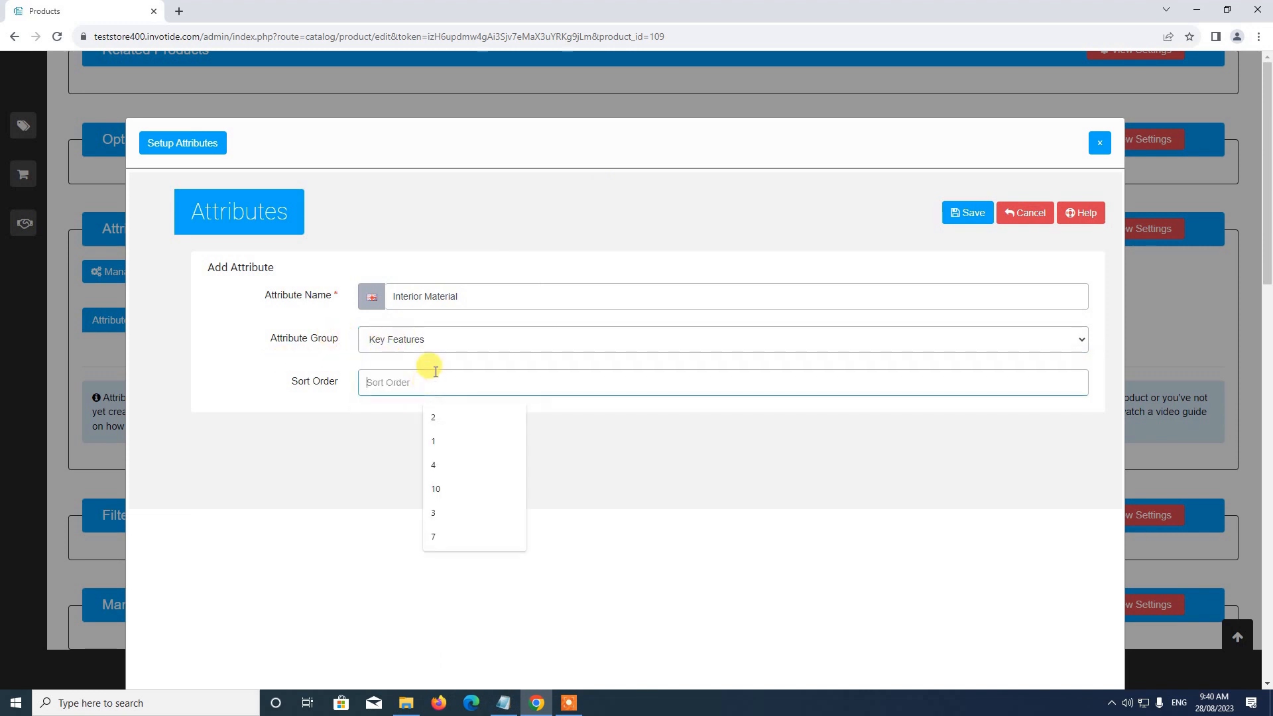
type("4")
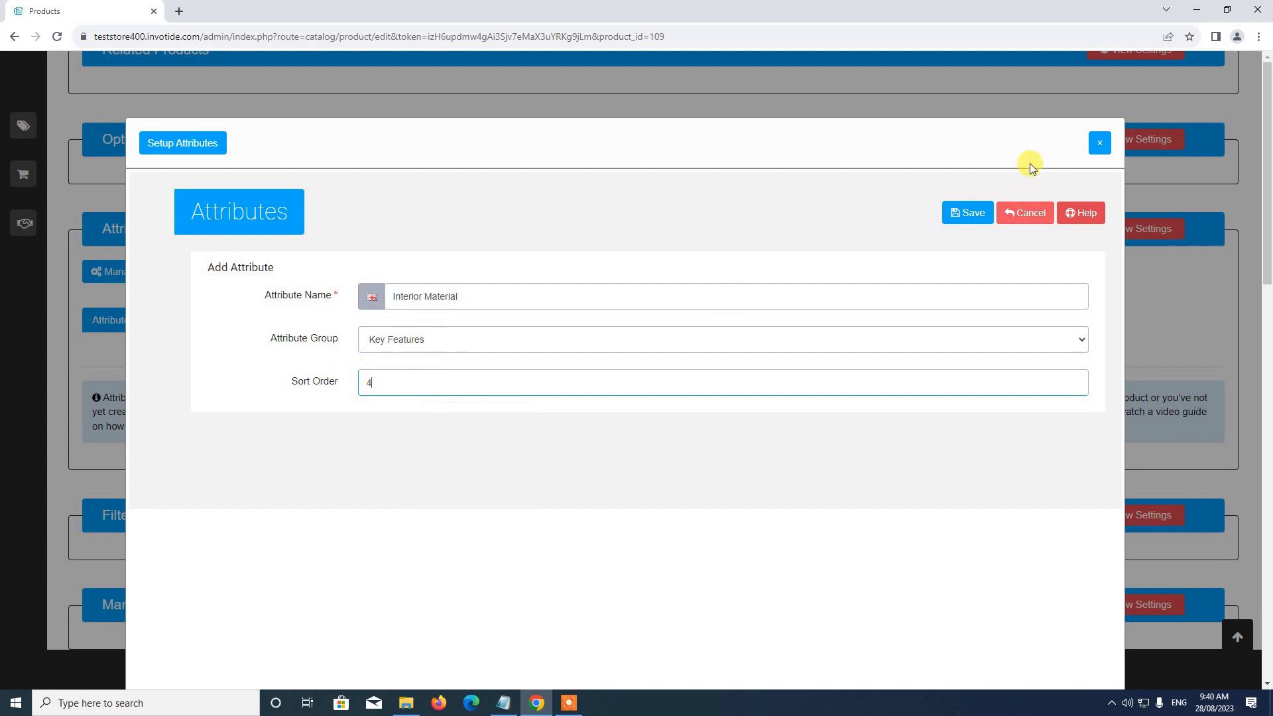
left_click(980, 212)
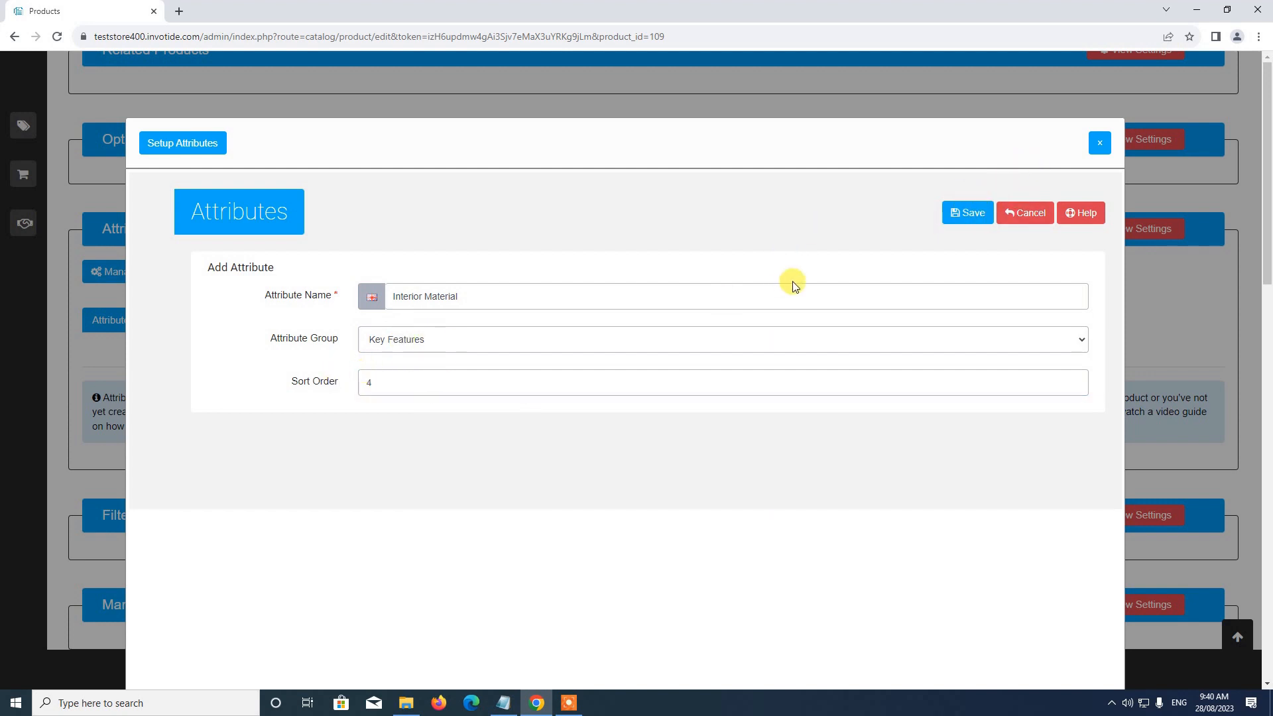
Step: Review the Key Features attributes in the attribute list and close the attribute manager
scroll(795, 282, "down", 4)
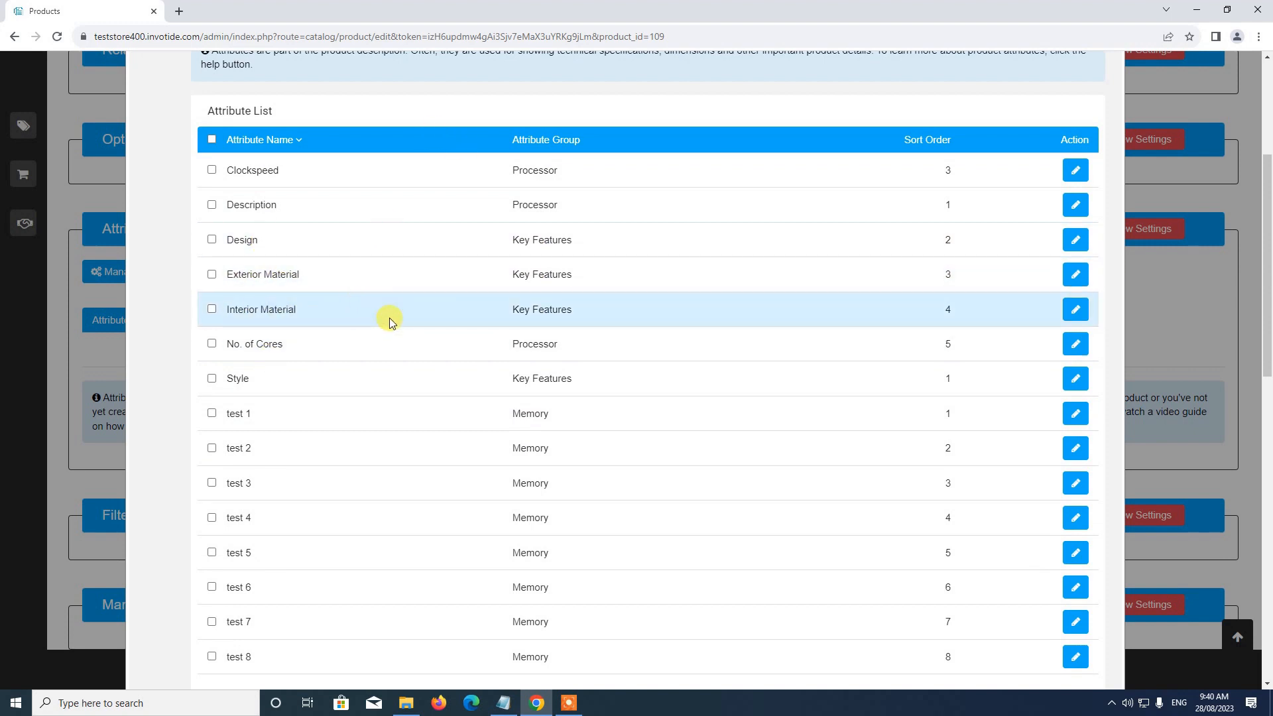
scroll(390, 319, "up", 2)
scroll(390, 318, "down", 2)
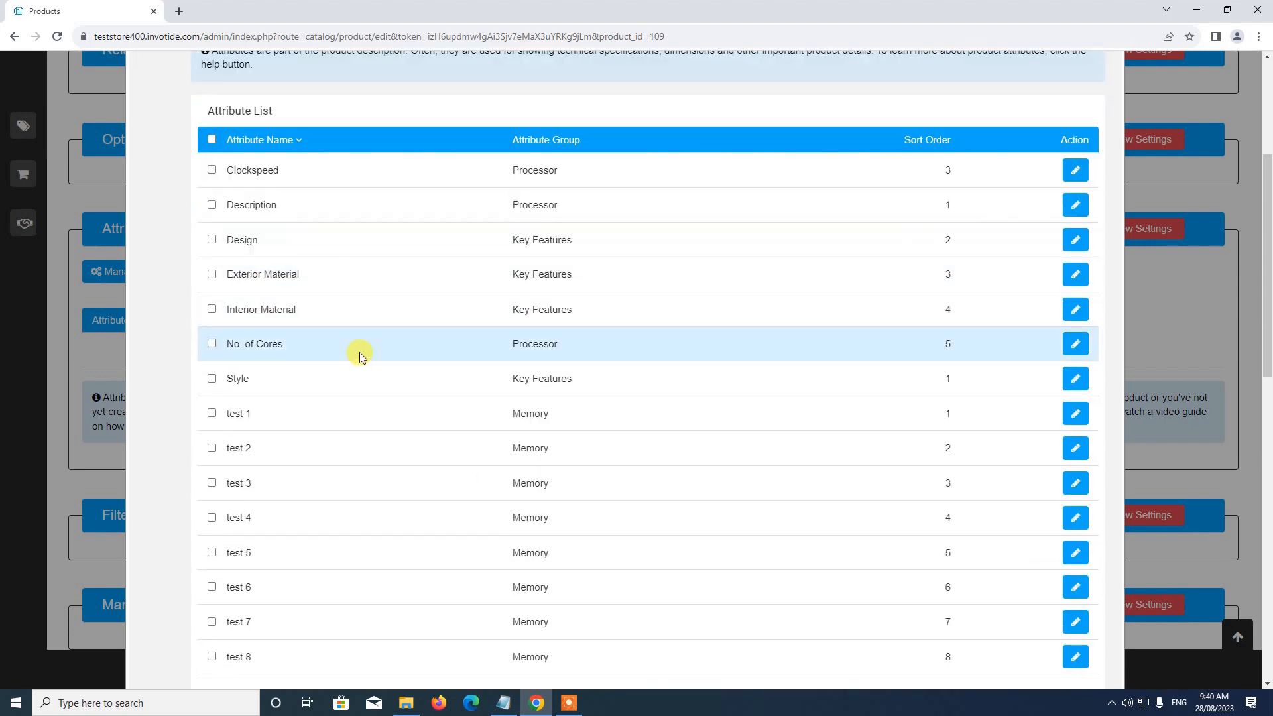
scroll(359, 352, "up", 4)
scroll(359, 352, "down", 2)
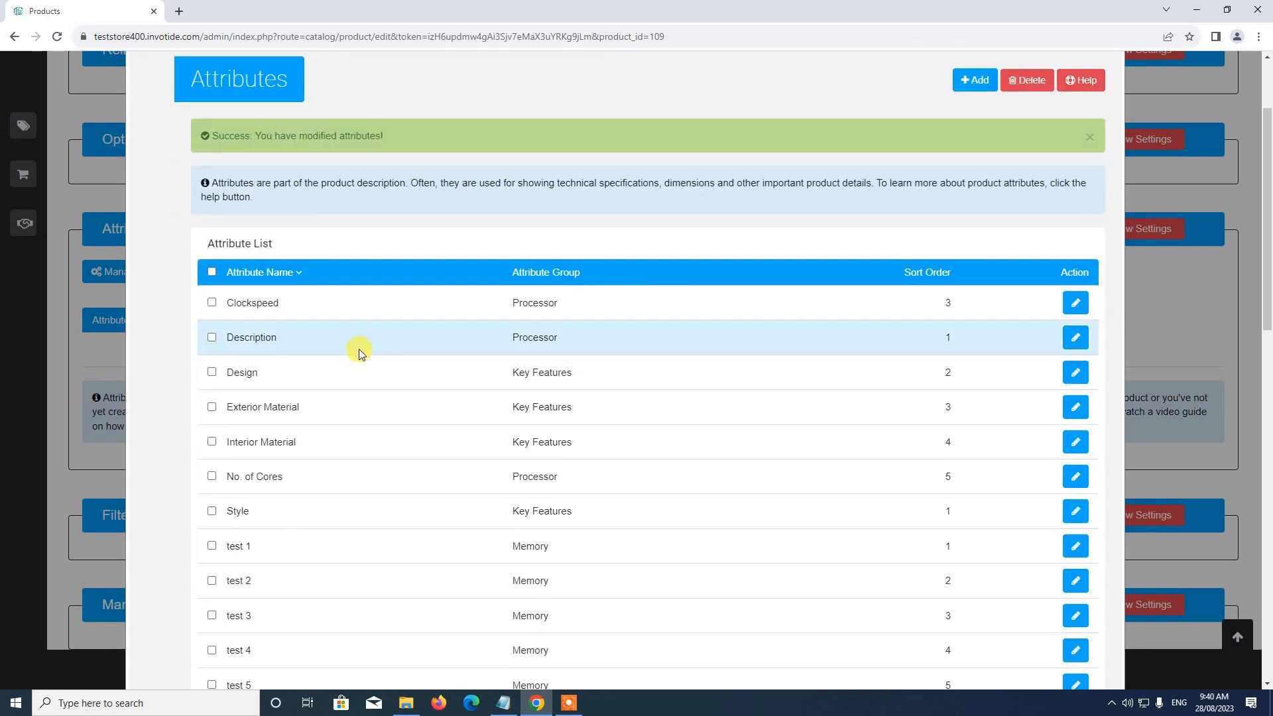
scroll(359, 352, "up", 2)
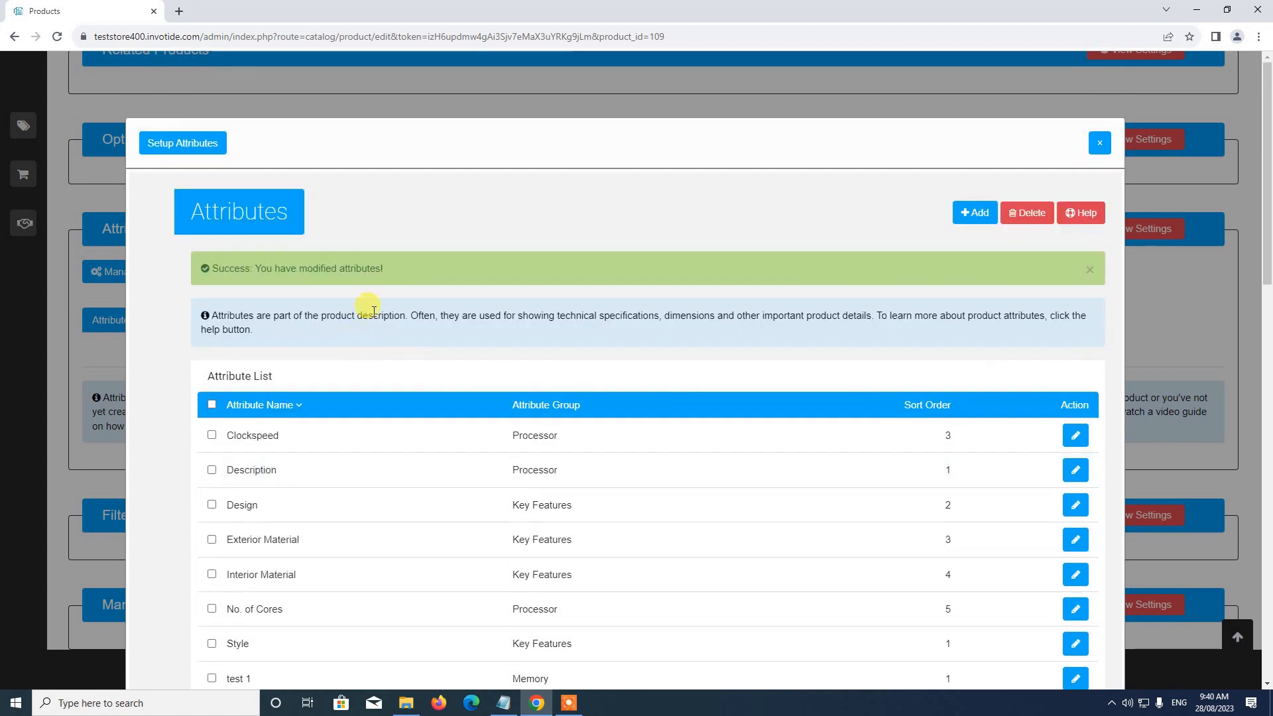
left_click(1097, 145)
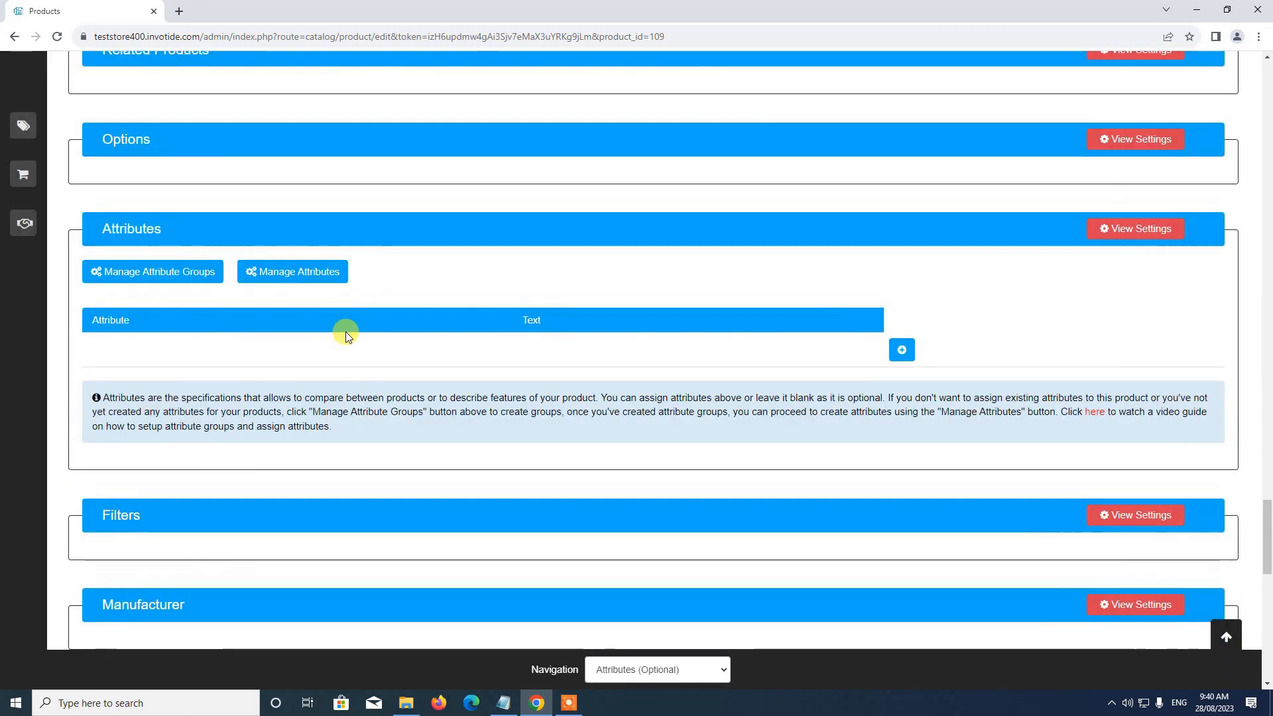
Step: Add an attribute row to the Blue Shoe product and assign the Style attribute from Key Features
scroll(341, 332, "down", 2)
scroll(244, 273, "up", 1)
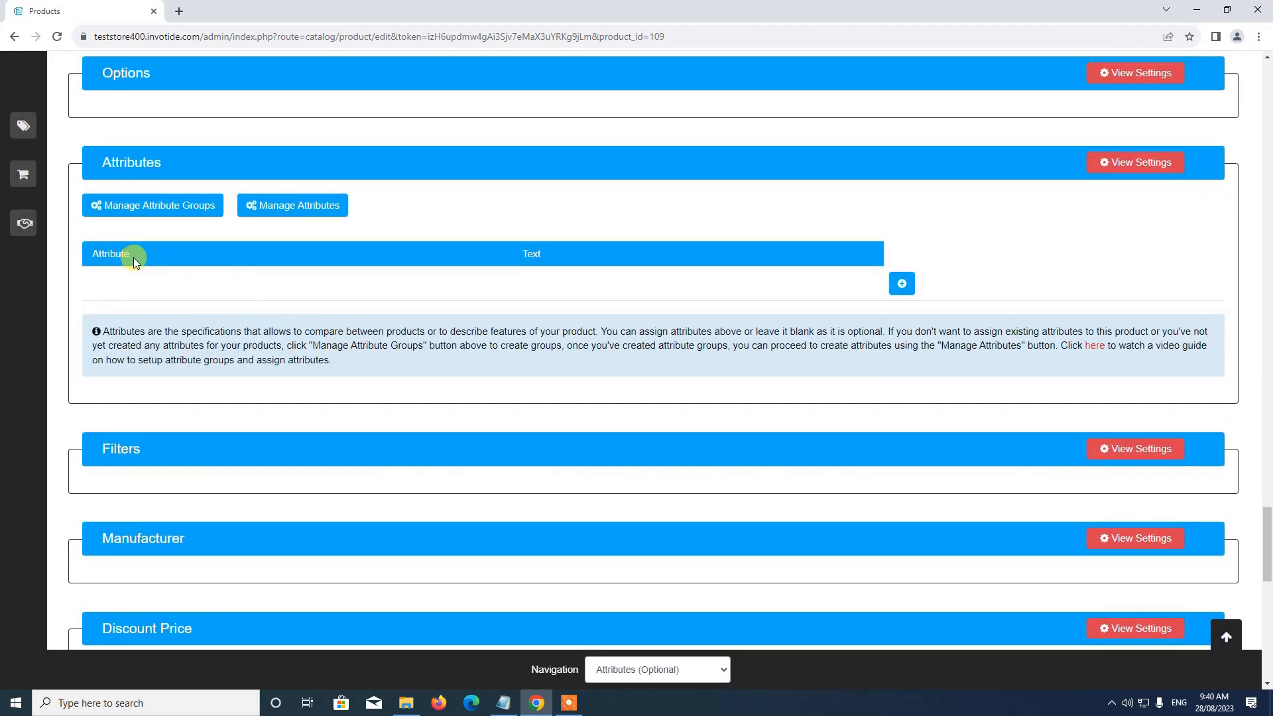
left_click(904, 284)
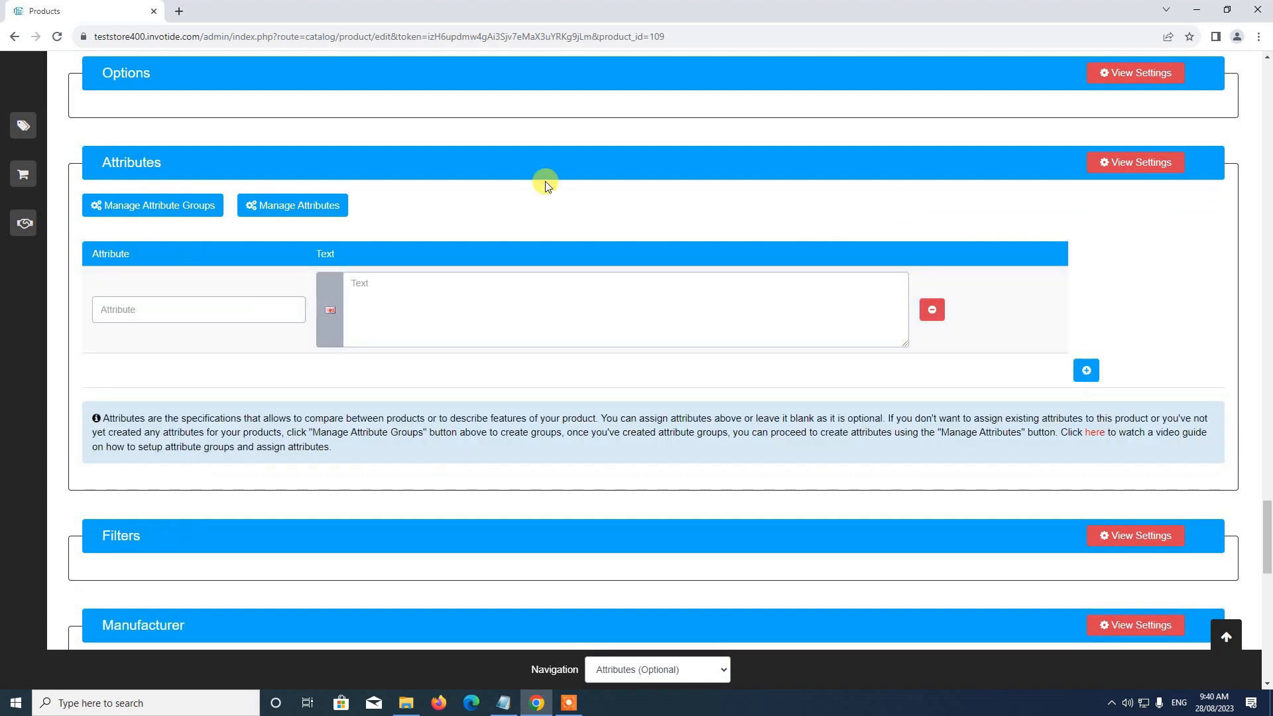
left_click(184, 314)
type("s")
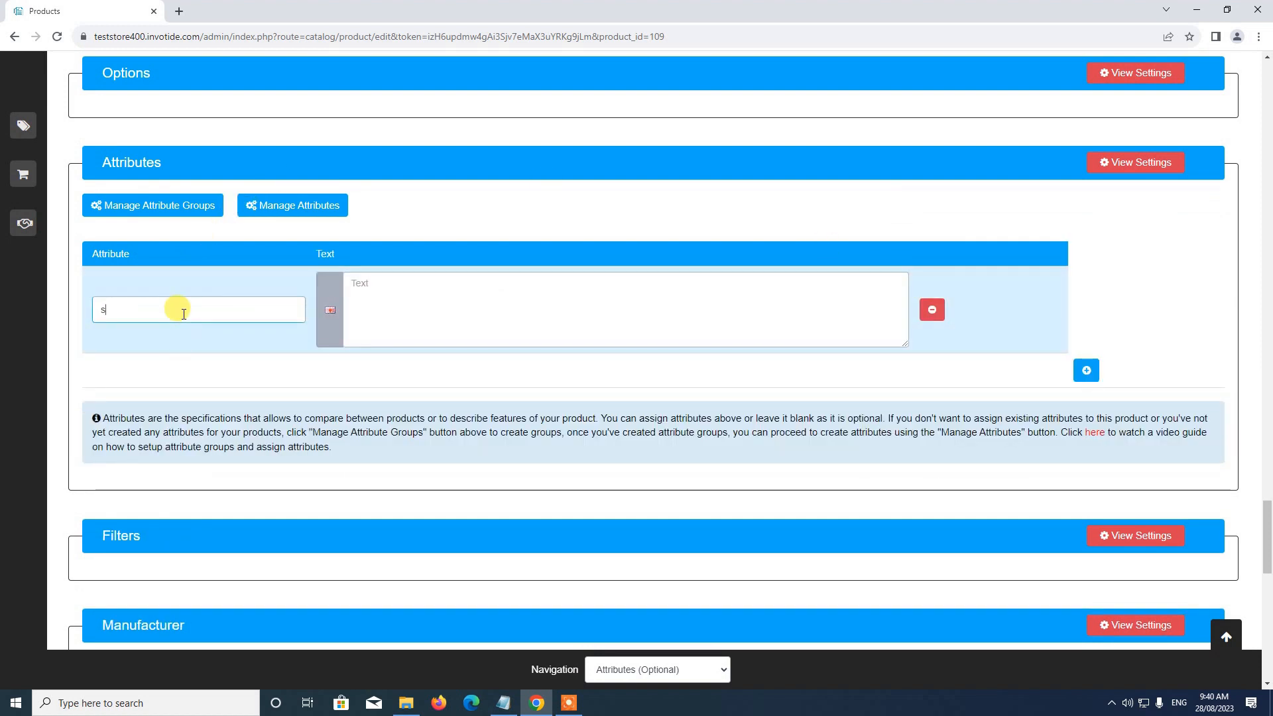
type("tyl")
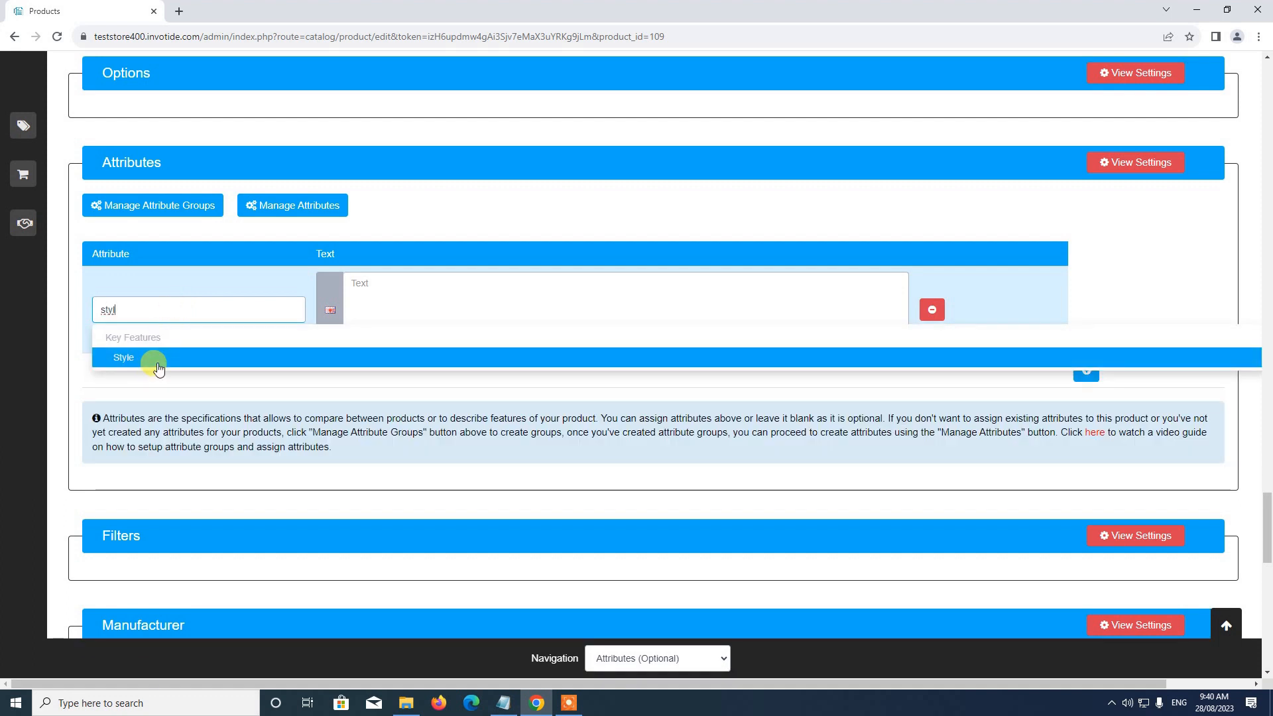
left_click(153, 361)
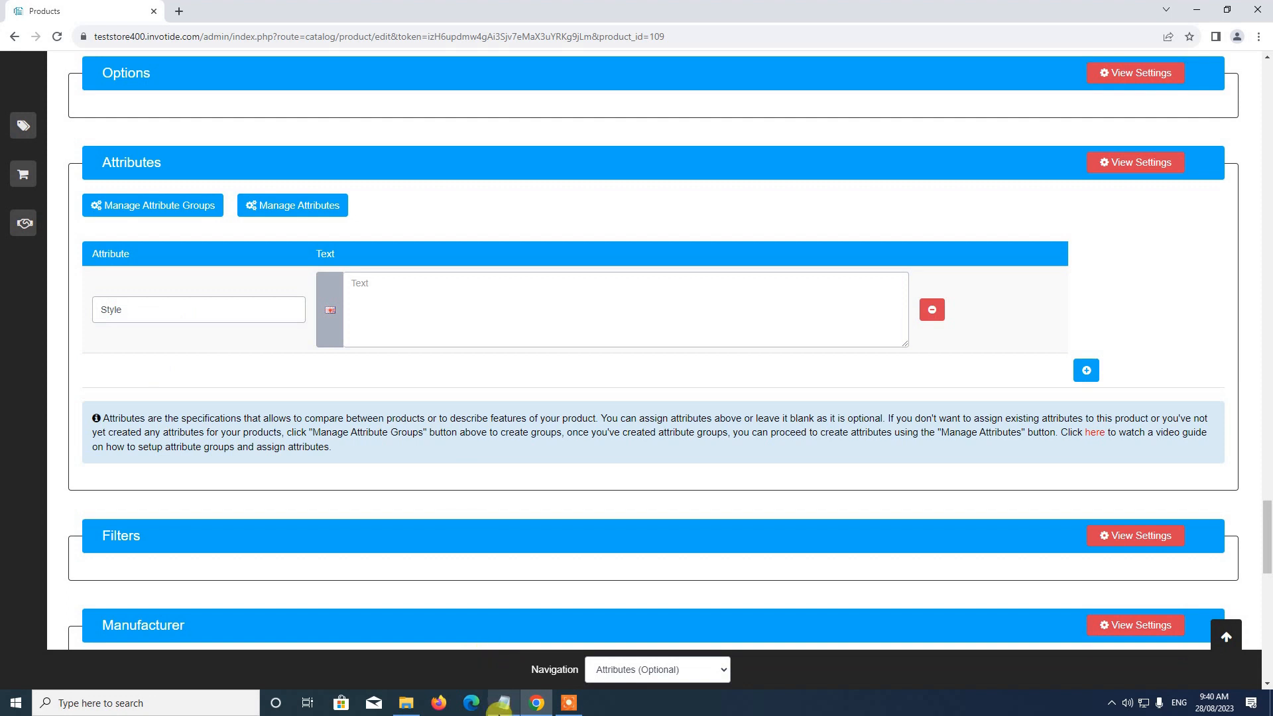
Step: Fill the Style attribute's text with Sport Casual, copied from the shoeattribute notes
left_click(503, 703)
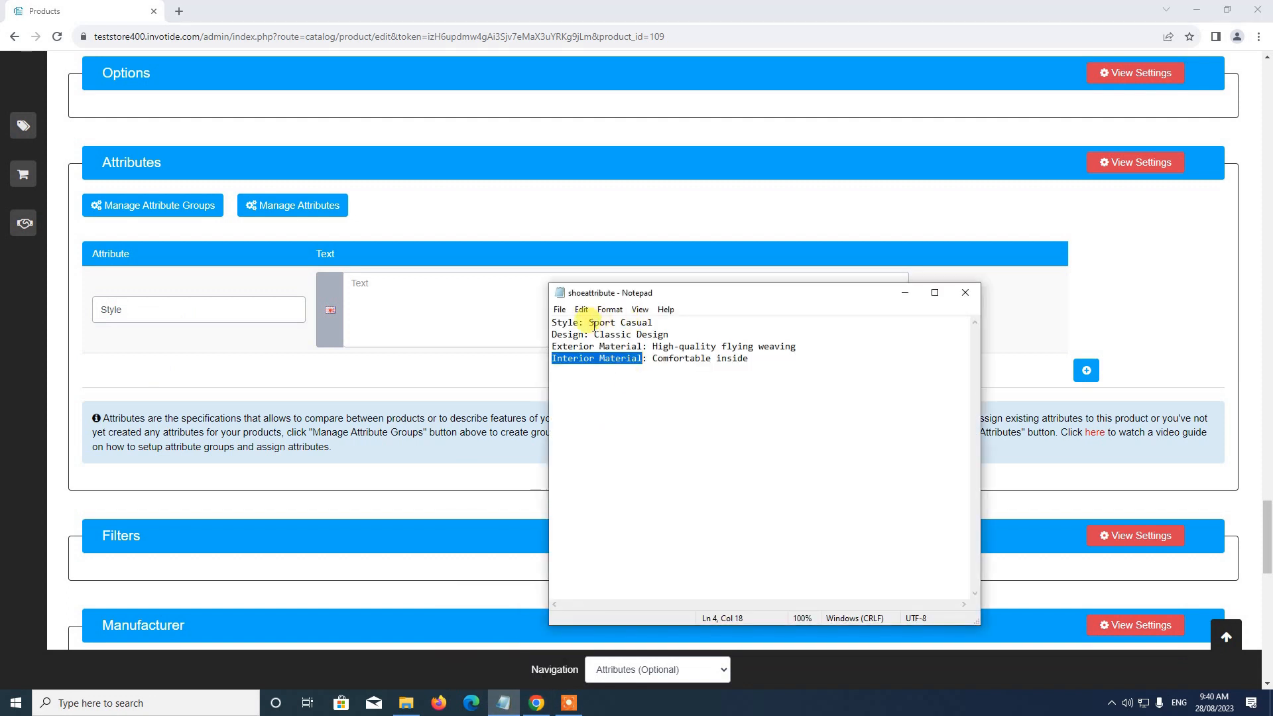
left_click_drag(588, 323, 658, 324)
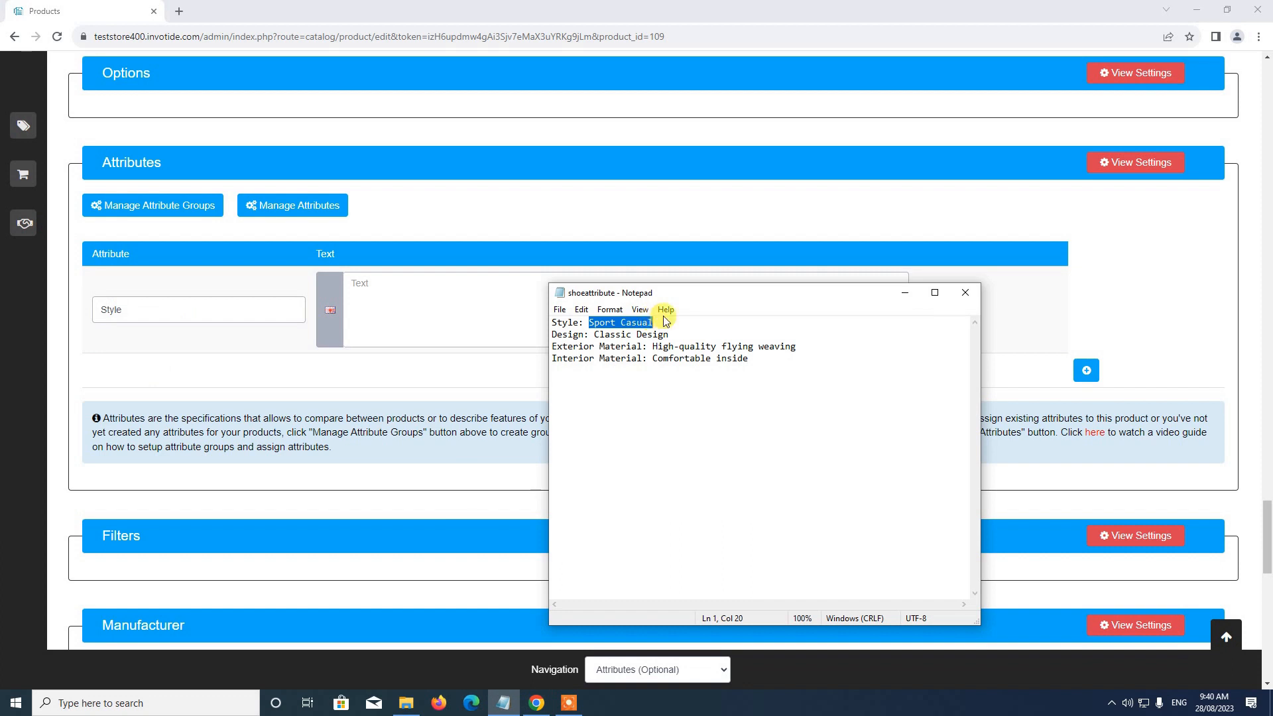
key("ctrl+c")
left_click(351, 294)
key("ctrl+v")
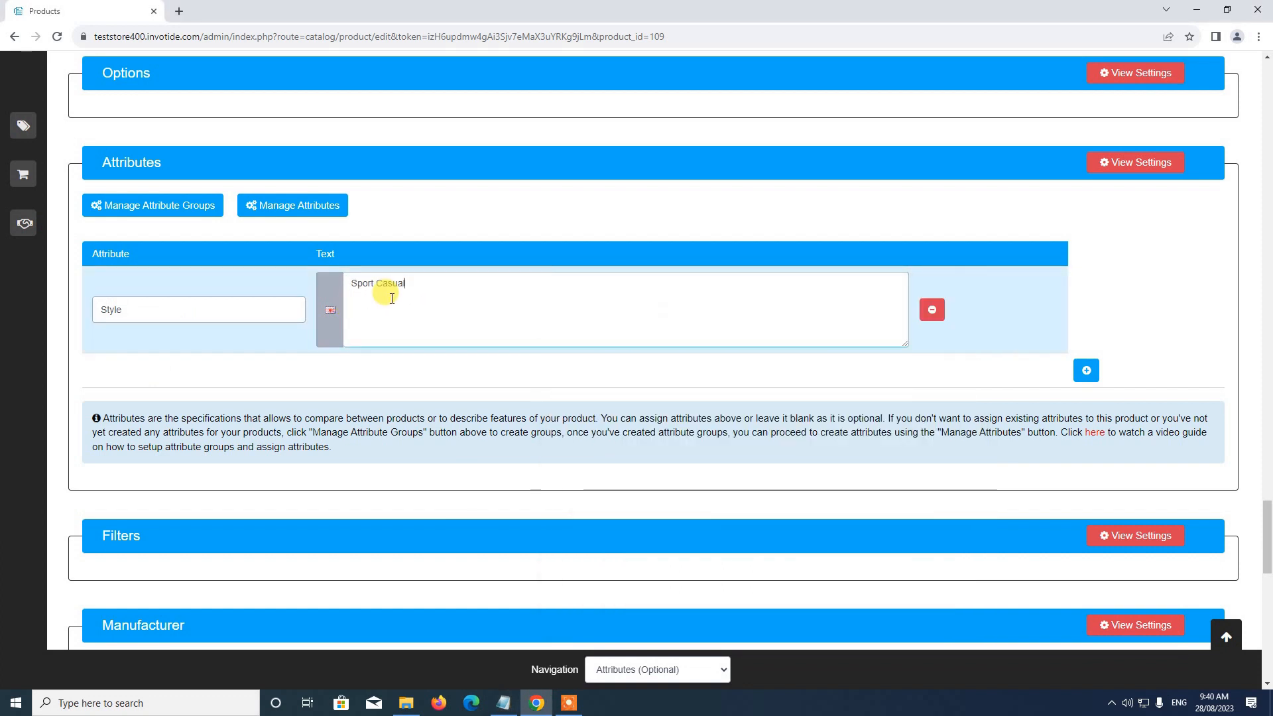
Step: Add a second attribute row with the Design attribute and the text Classic Design, copied from the shoeattribute notes
left_click(1084, 373)
left_click(506, 704)
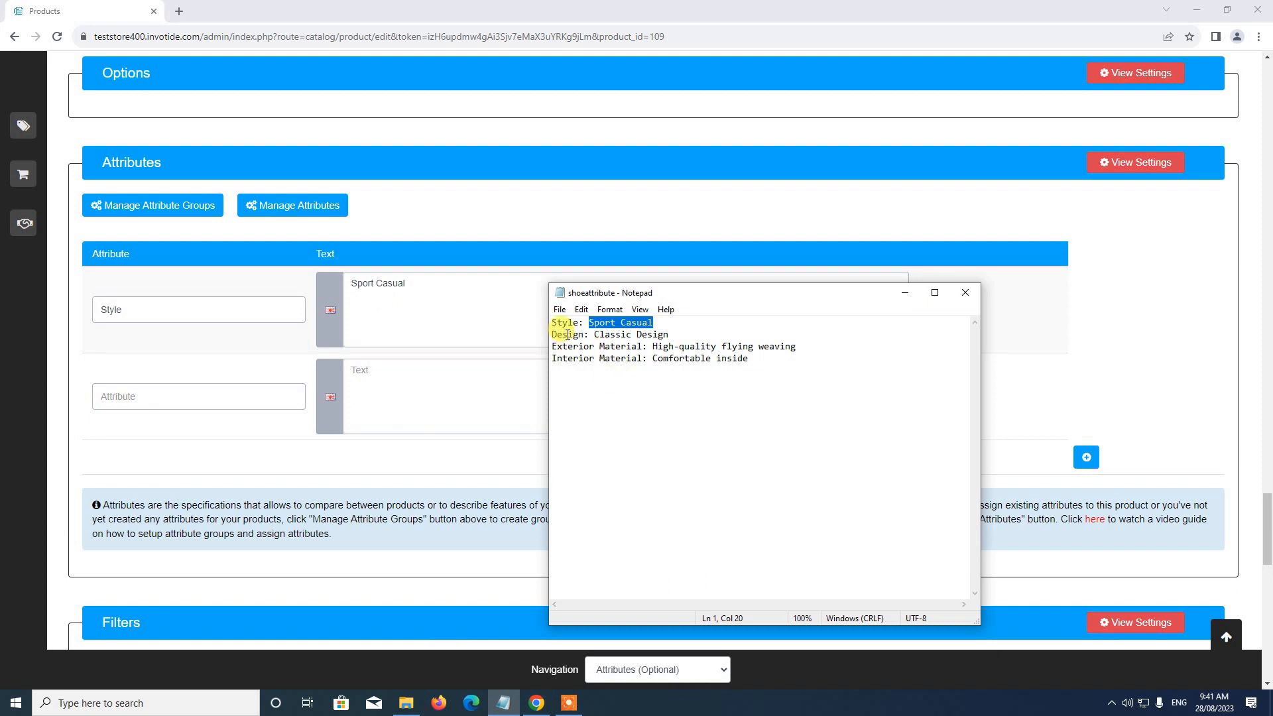
left_click(163, 391)
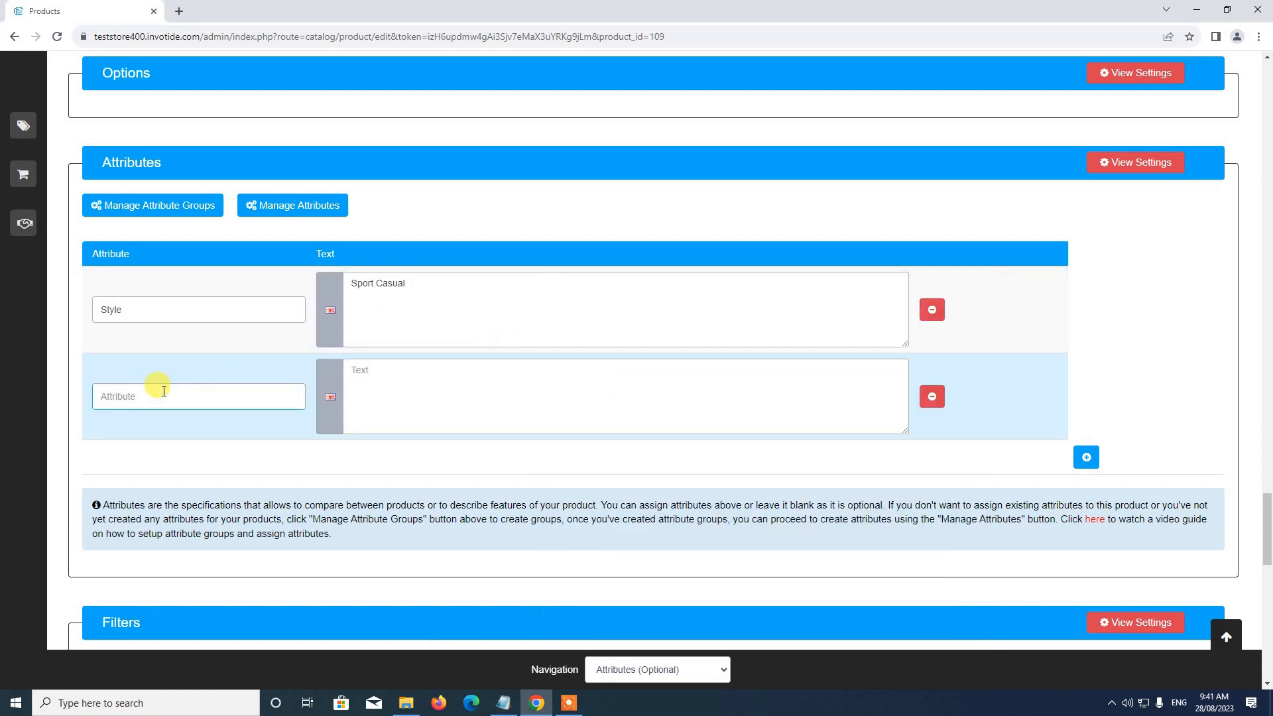
type("Design")
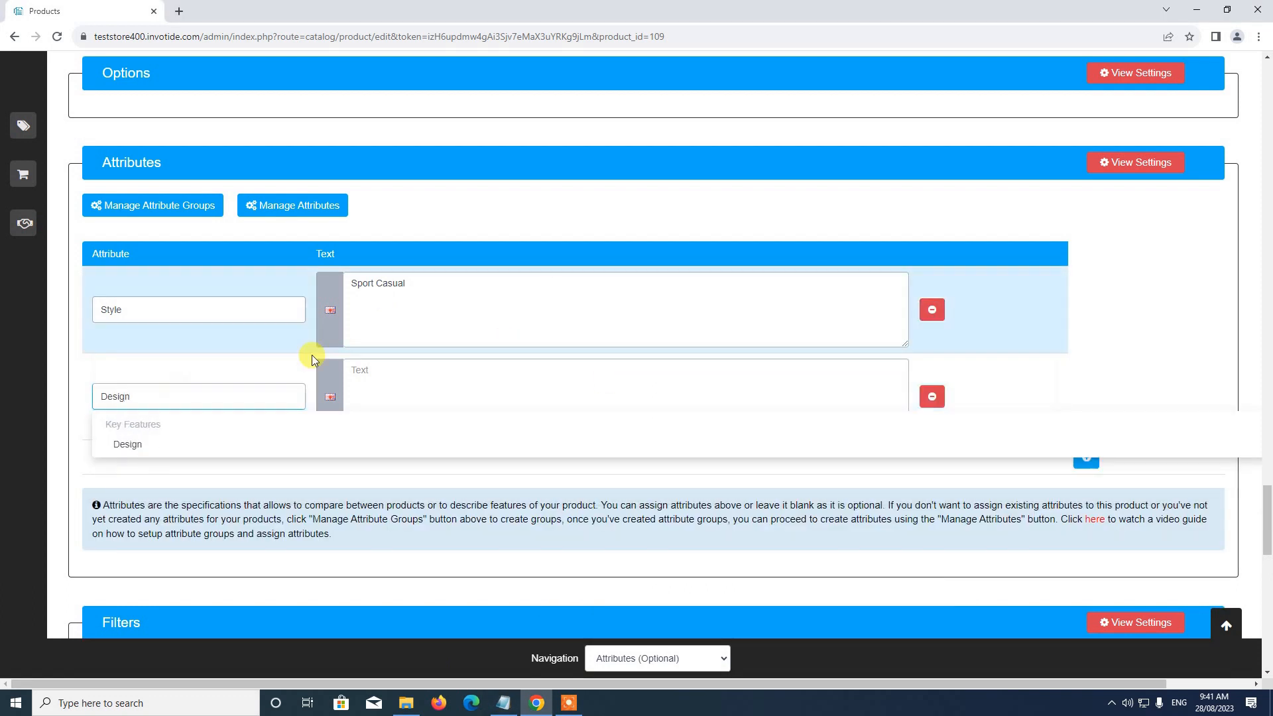
left_click(130, 445)
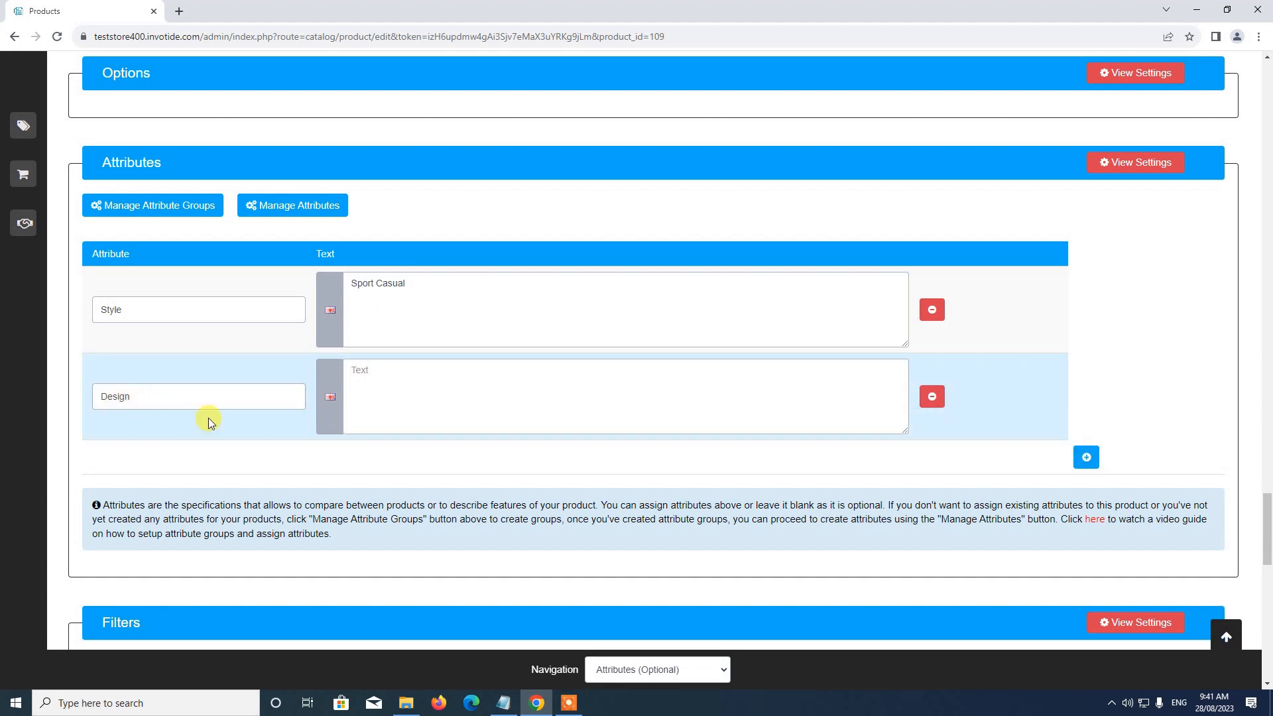
left_click(505, 704)
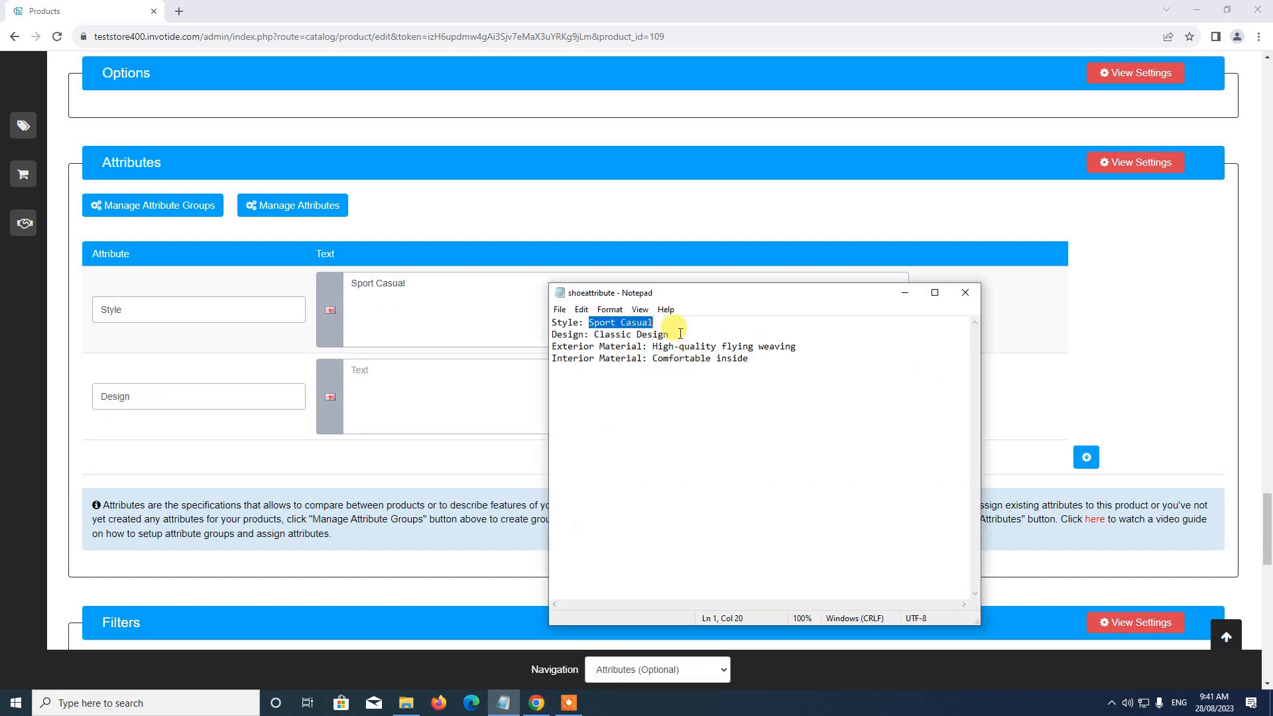
left_click_drag(594, 336, 669, 335)
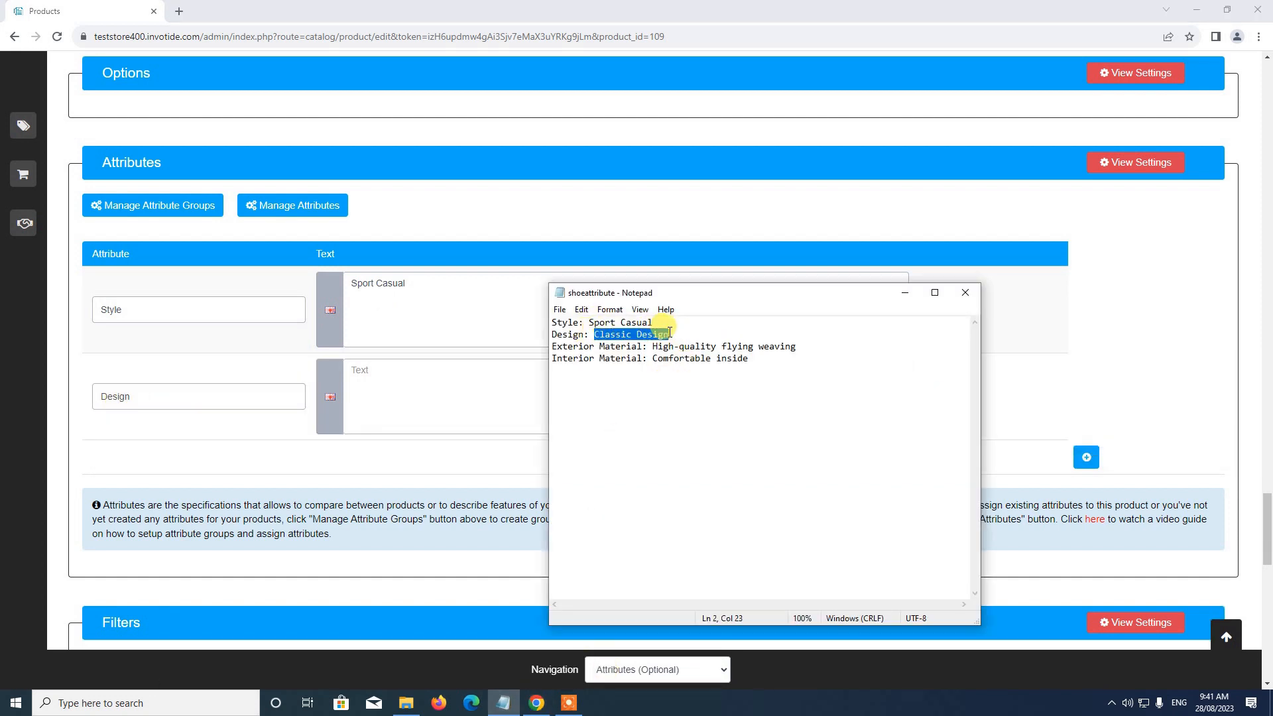
left_click(365, 404)
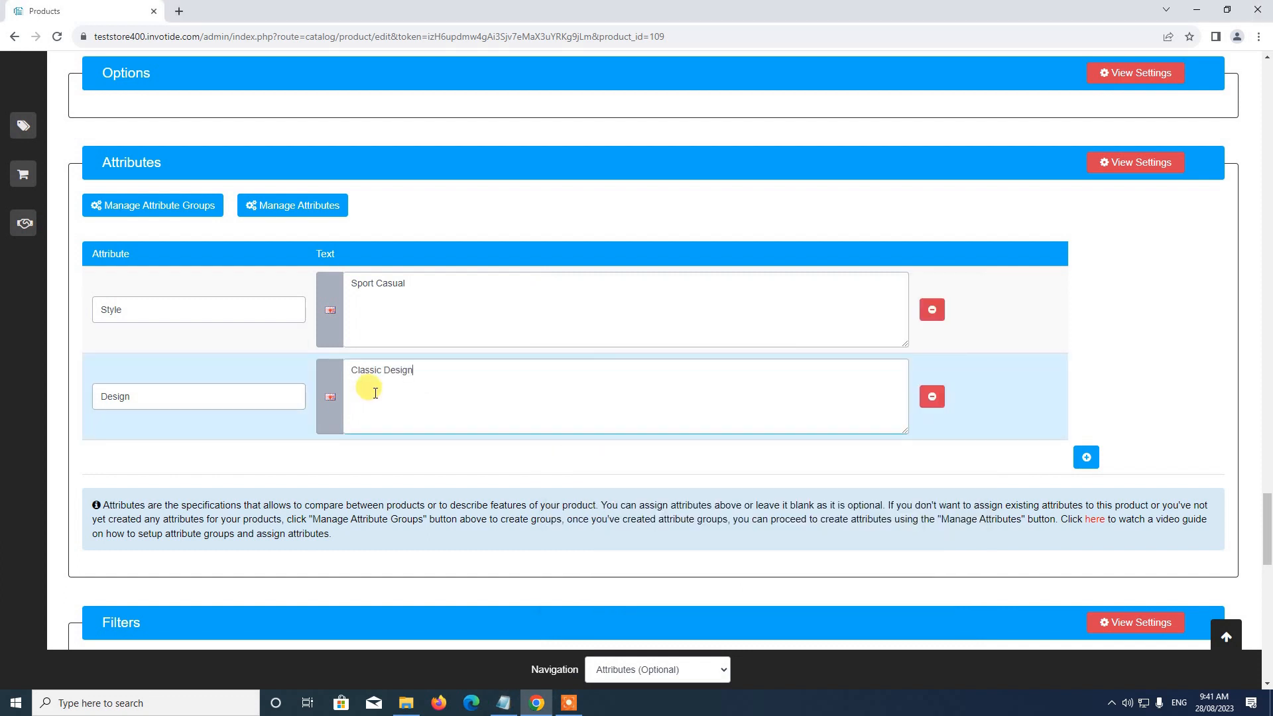
Step: Add a third attribute row with Exterior Material and the text High-quality flying weaving, copied from the shoeattribute notes
left_click(1086, 457)
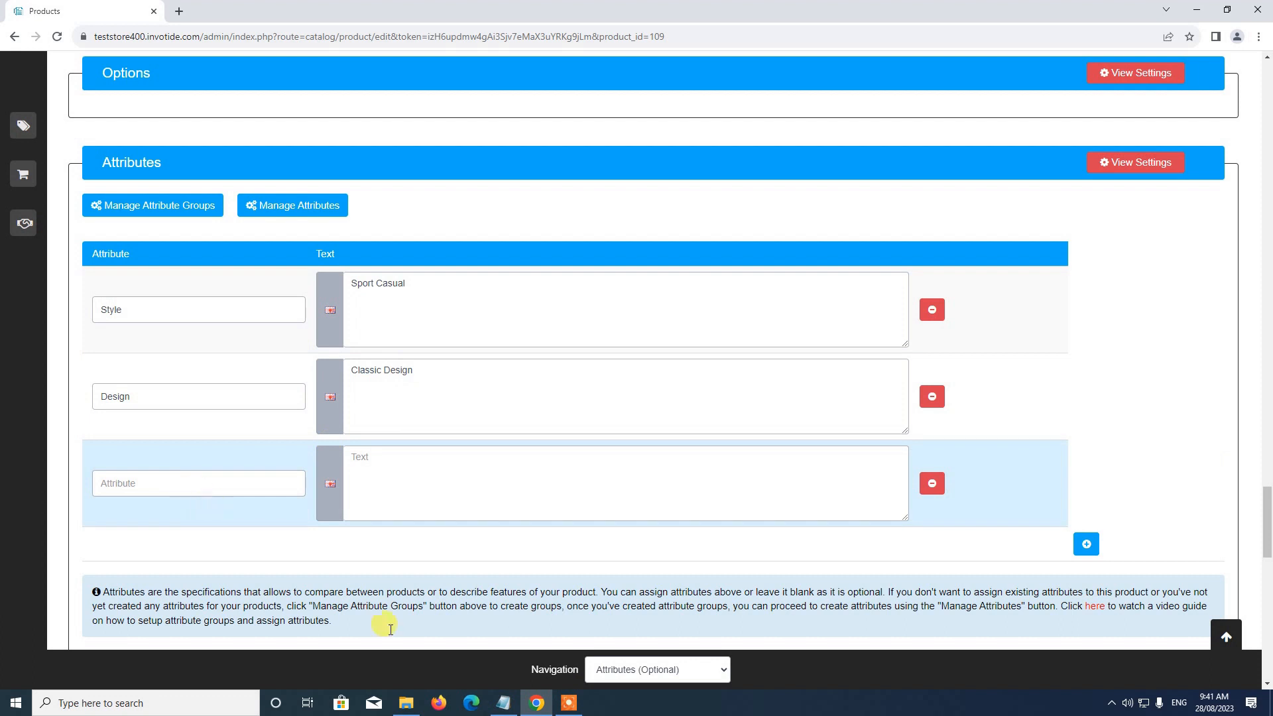
left_click(504, 703)
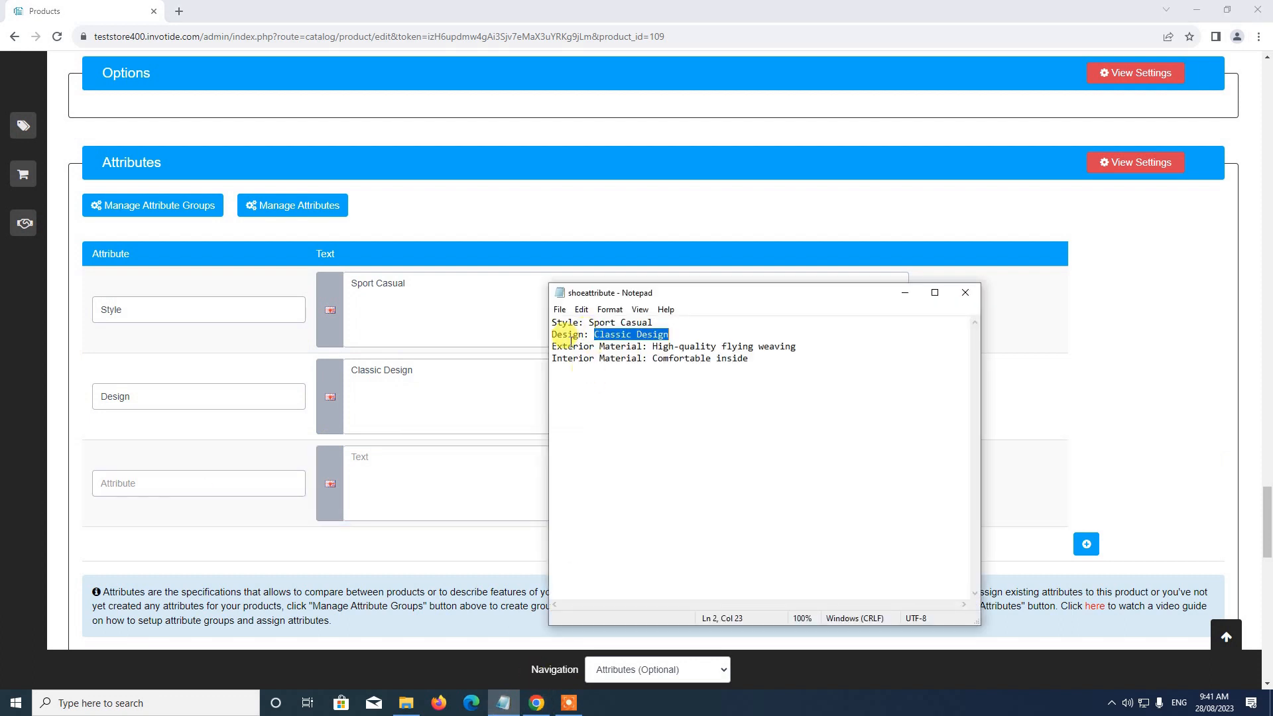
left_click(200, 483)
type("Ex")
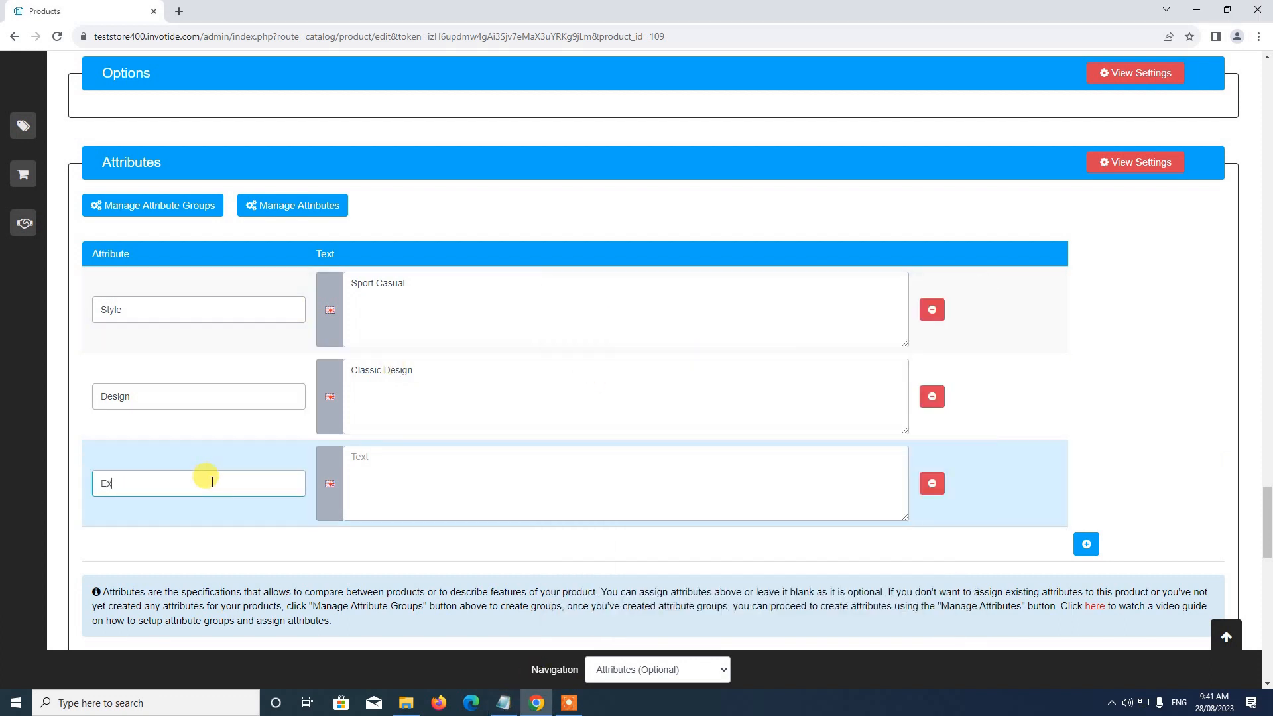
type("te")
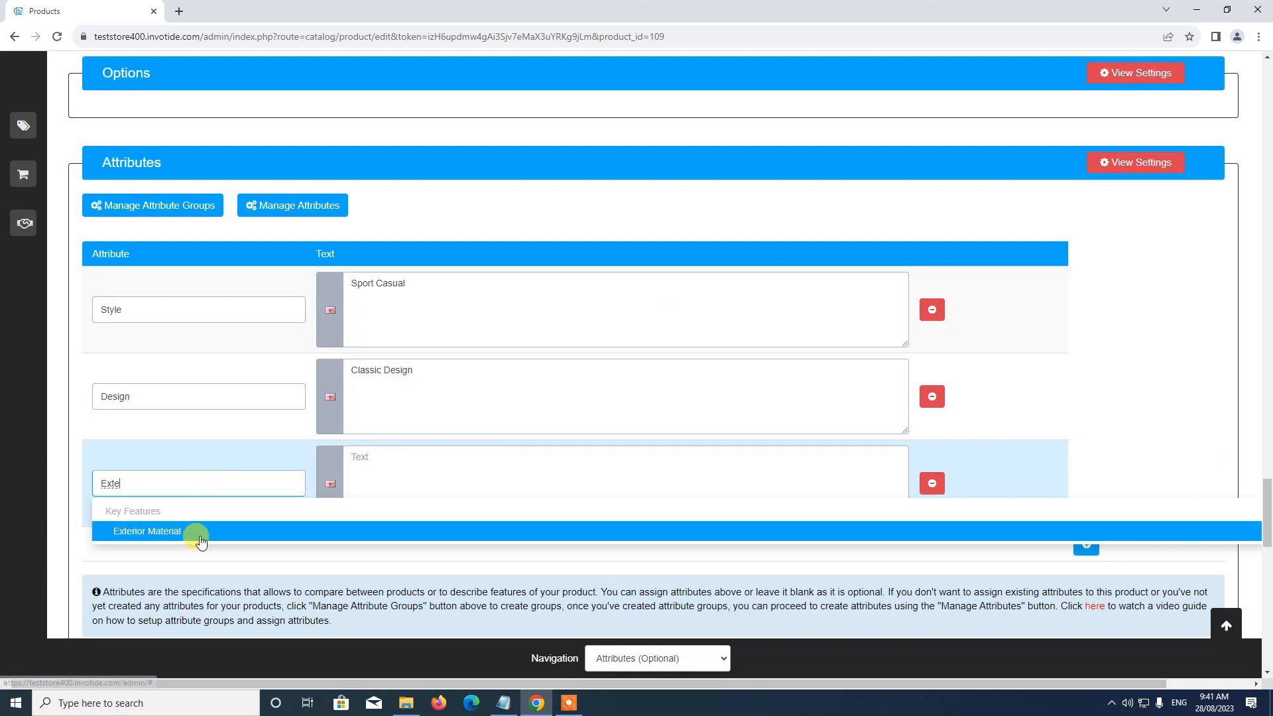
left_click(201, 533)
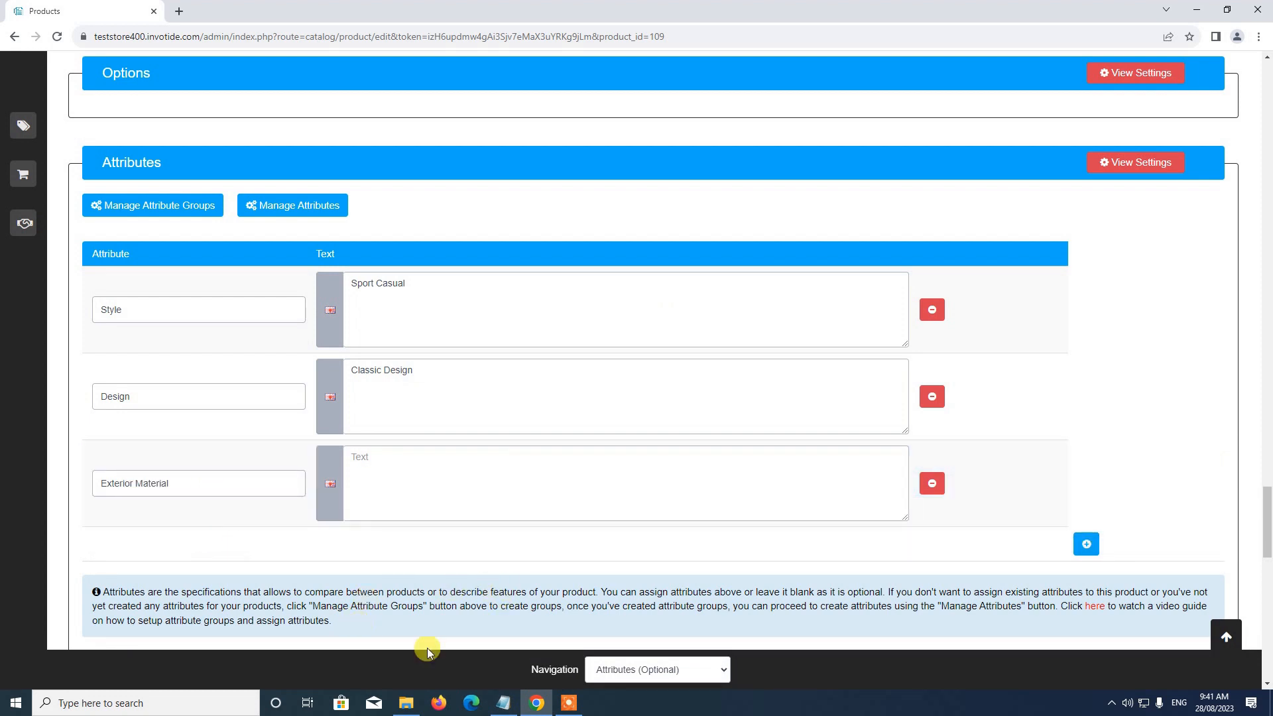
left_click(503, 703)
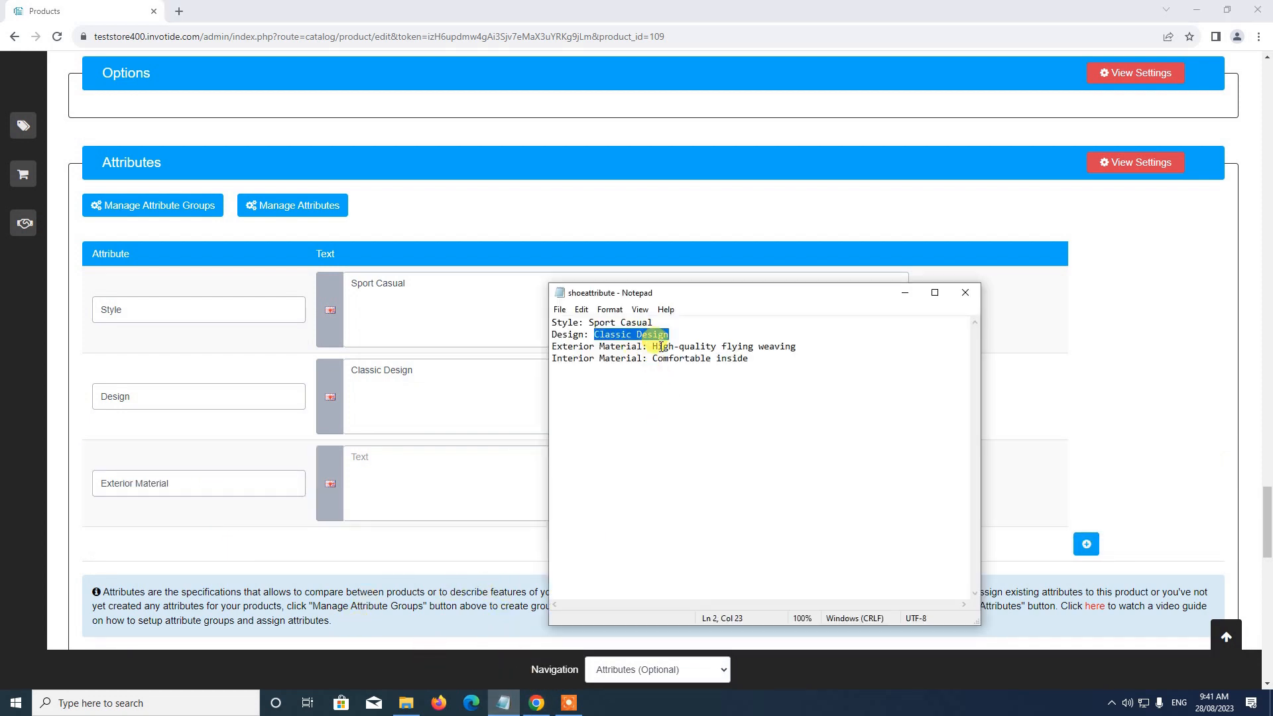
left_click_drag(654, 349, 800, 351)
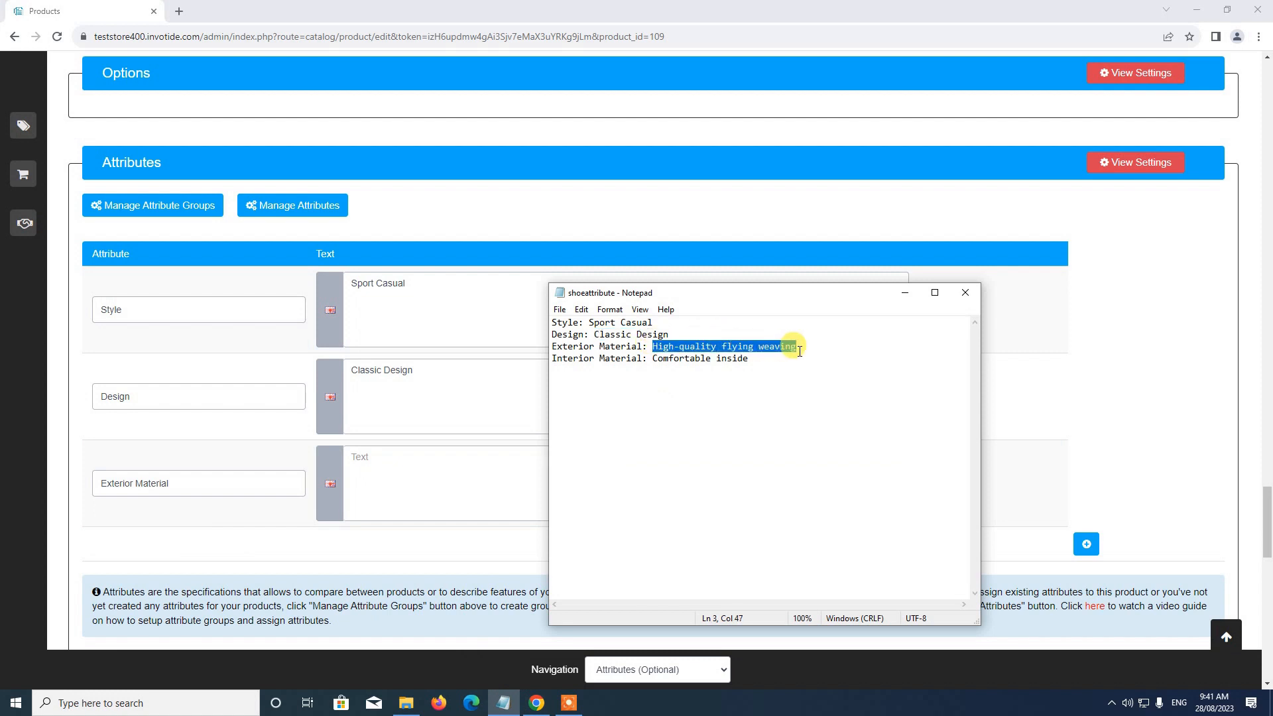
left_click(425, 472)
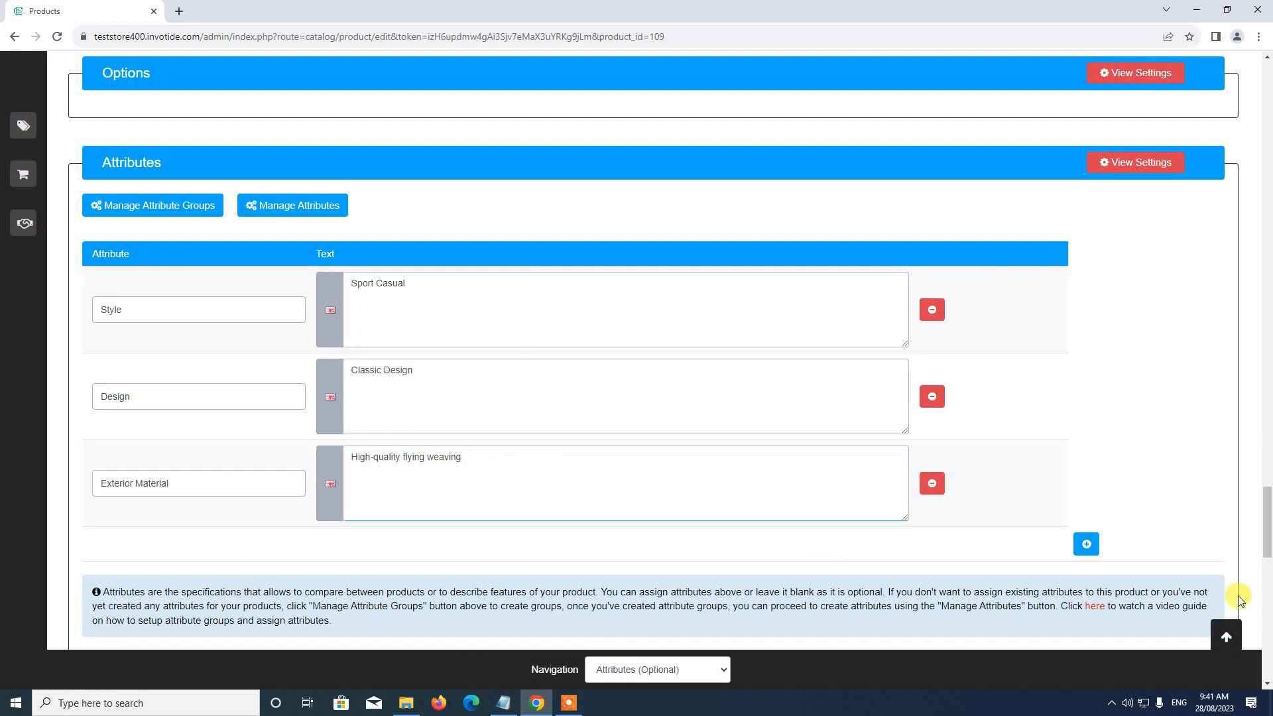
Step: Add a fourth attribute row with Interior Material and the text Comfortable inside, copied from the shoeattribute notes
left_click(1087, 544)
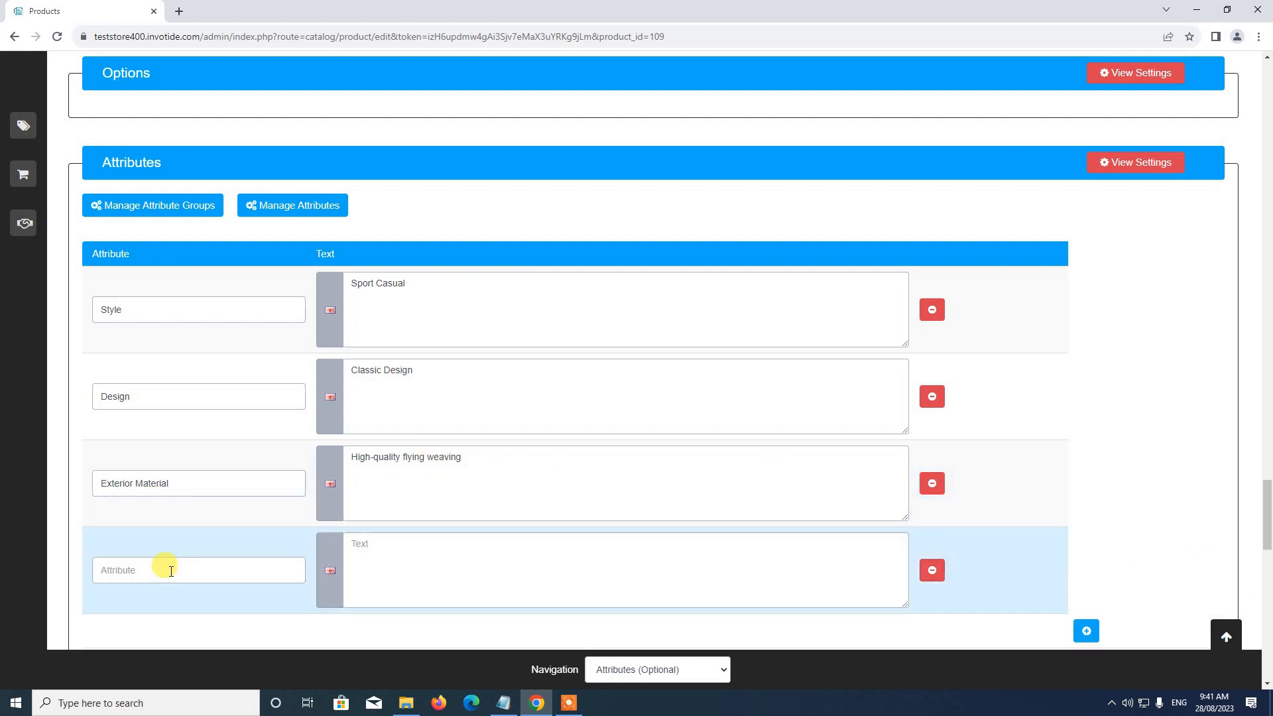
type("Interi")
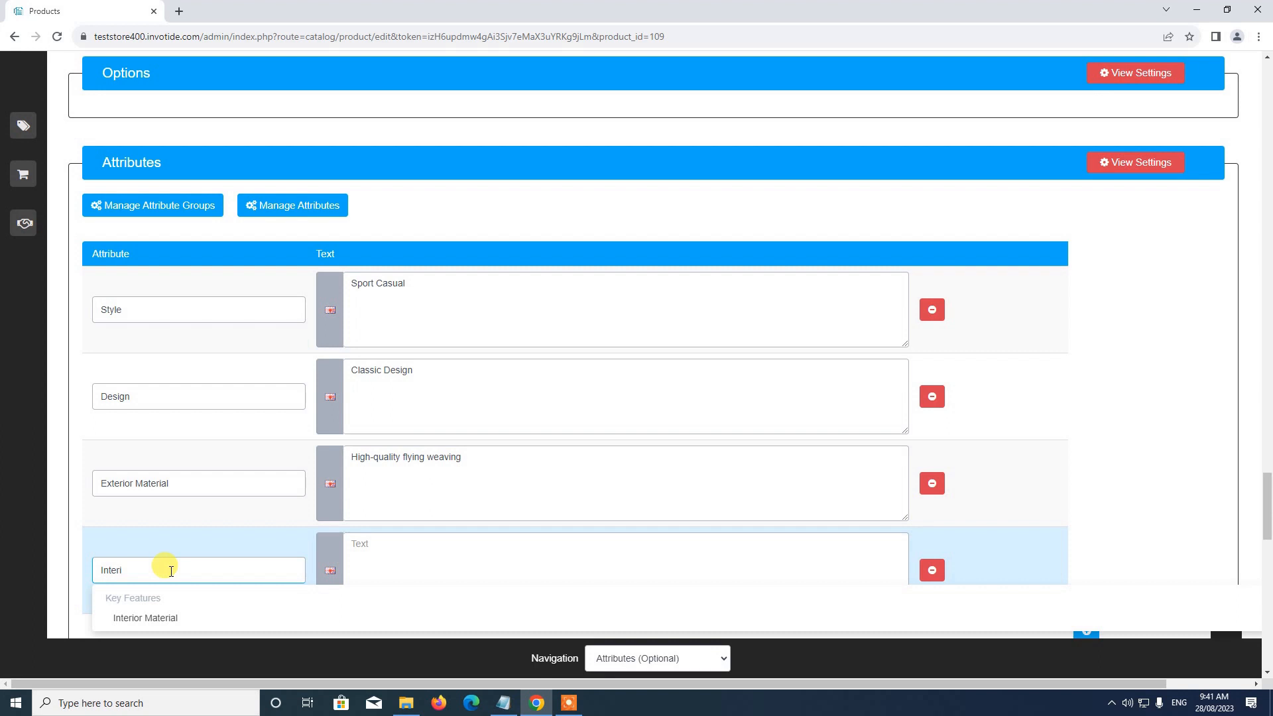
left_click(171, 618)
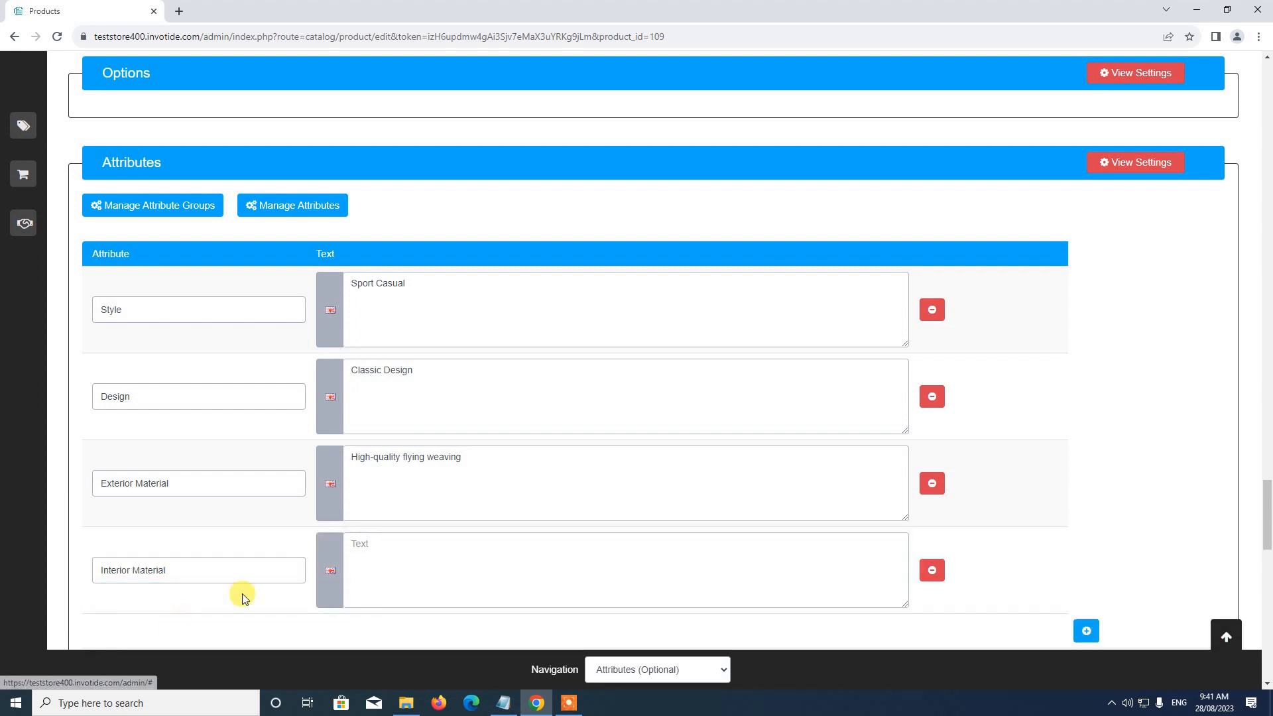
left_click(503, 703)
left_click_drag(653, 361, 751, 359)
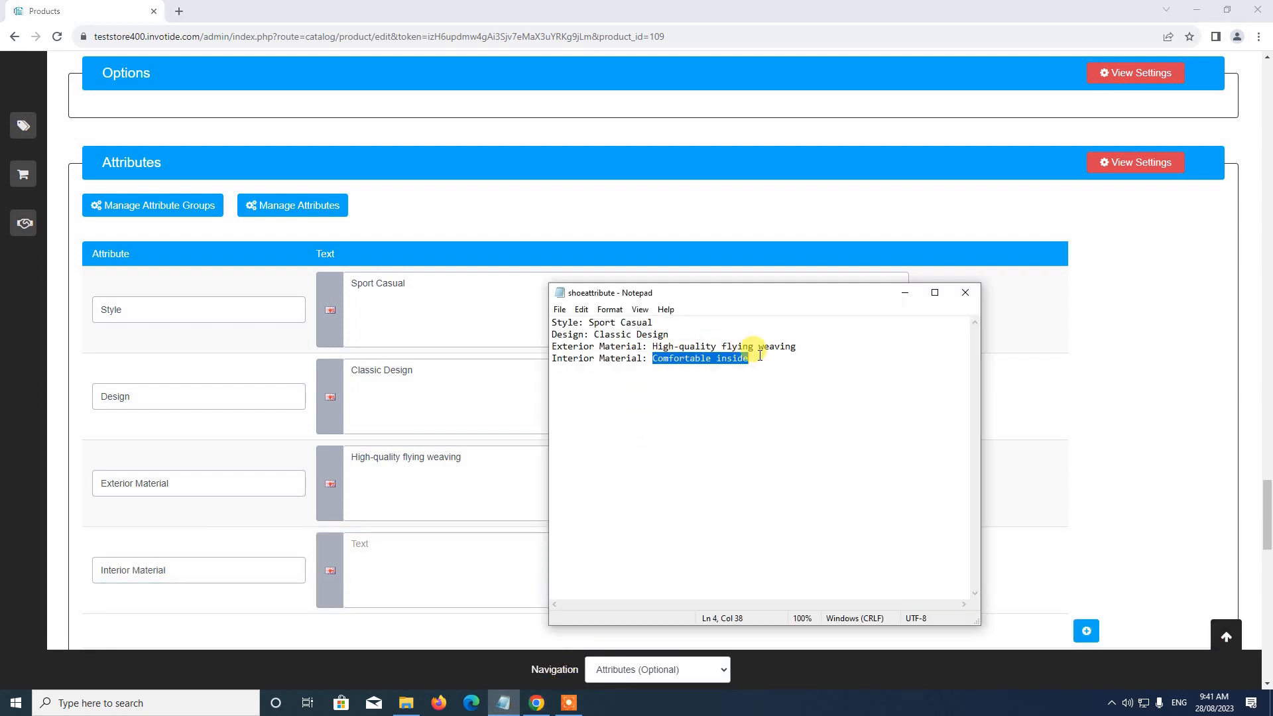
left_click(408, 551)
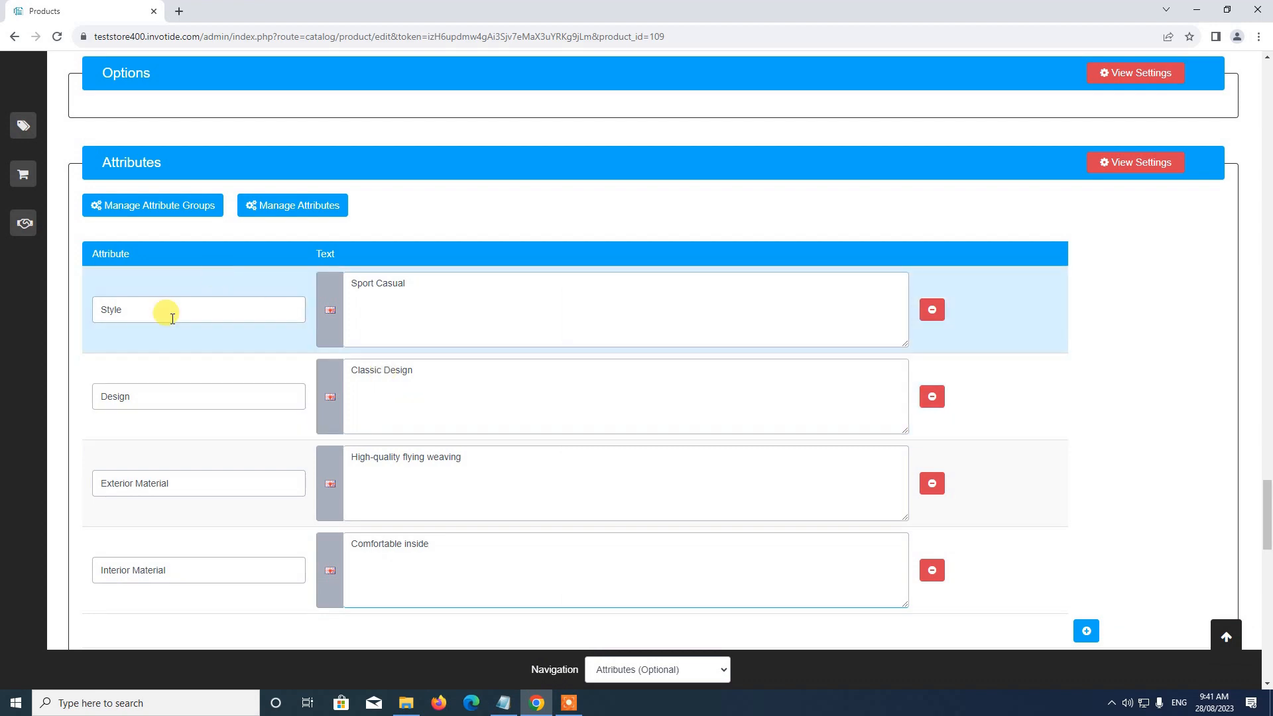
Step: Check the four assigned attributes and their texts, and save the Blue Shoe product
scroll(245, 475, "down", 3)
scroll(251, 474, "up", 2)
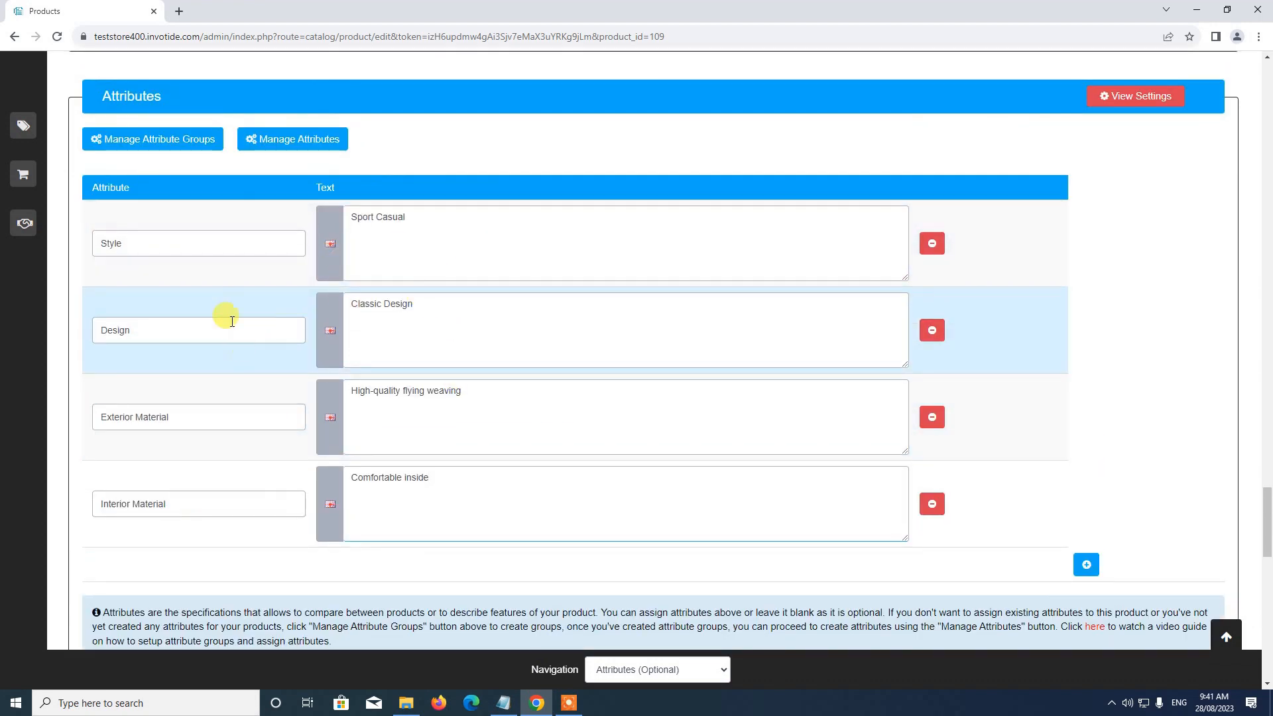
scroll(397, 474, "up", 2)
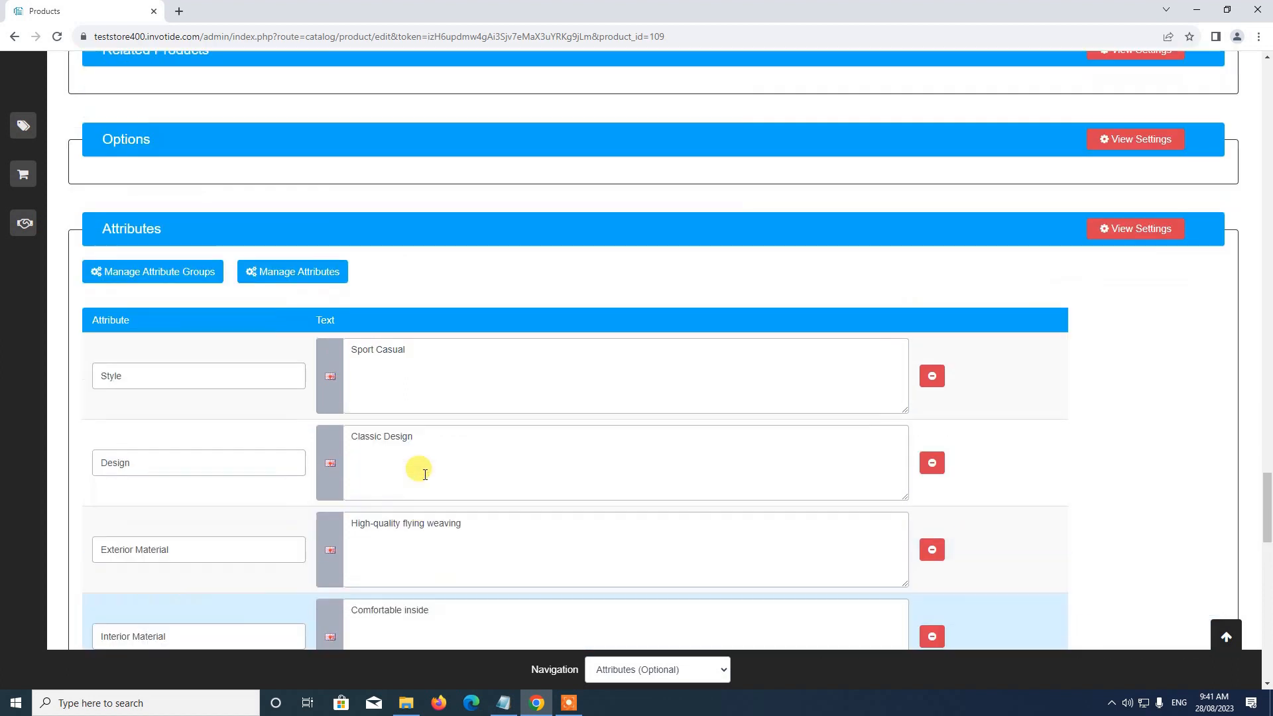
left_click(1227, 635)
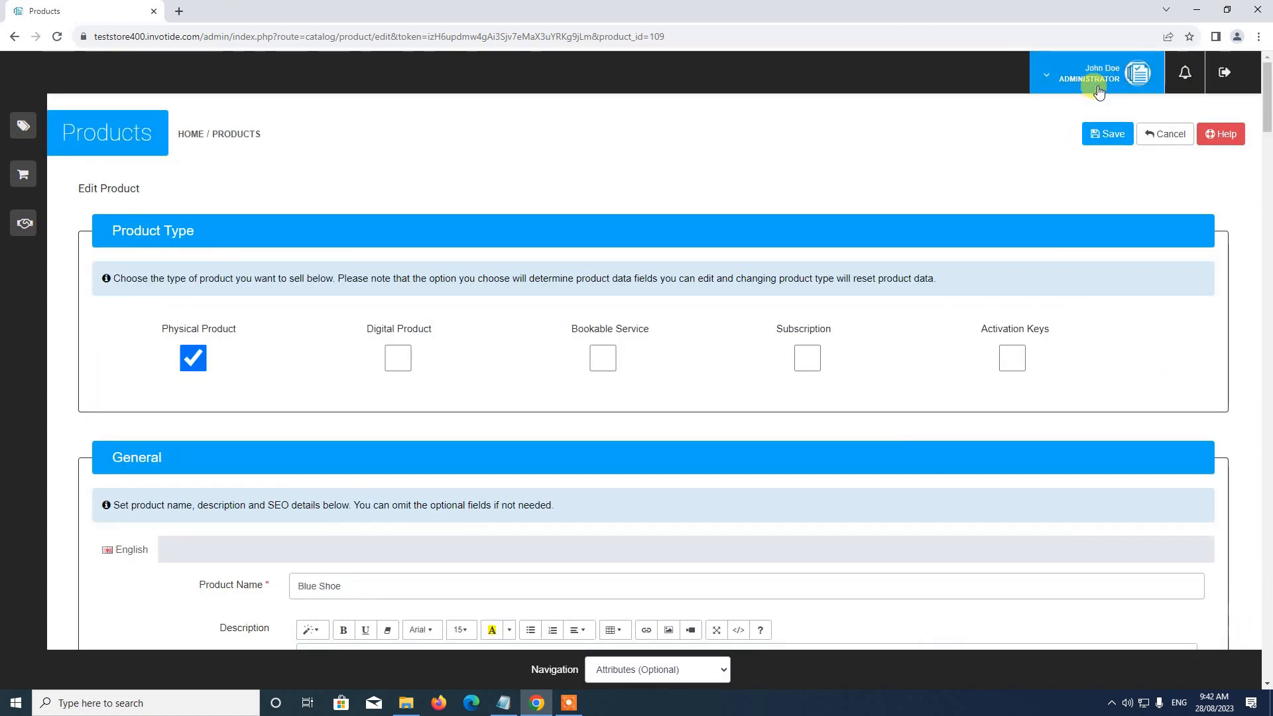
left_click(1101, 133)
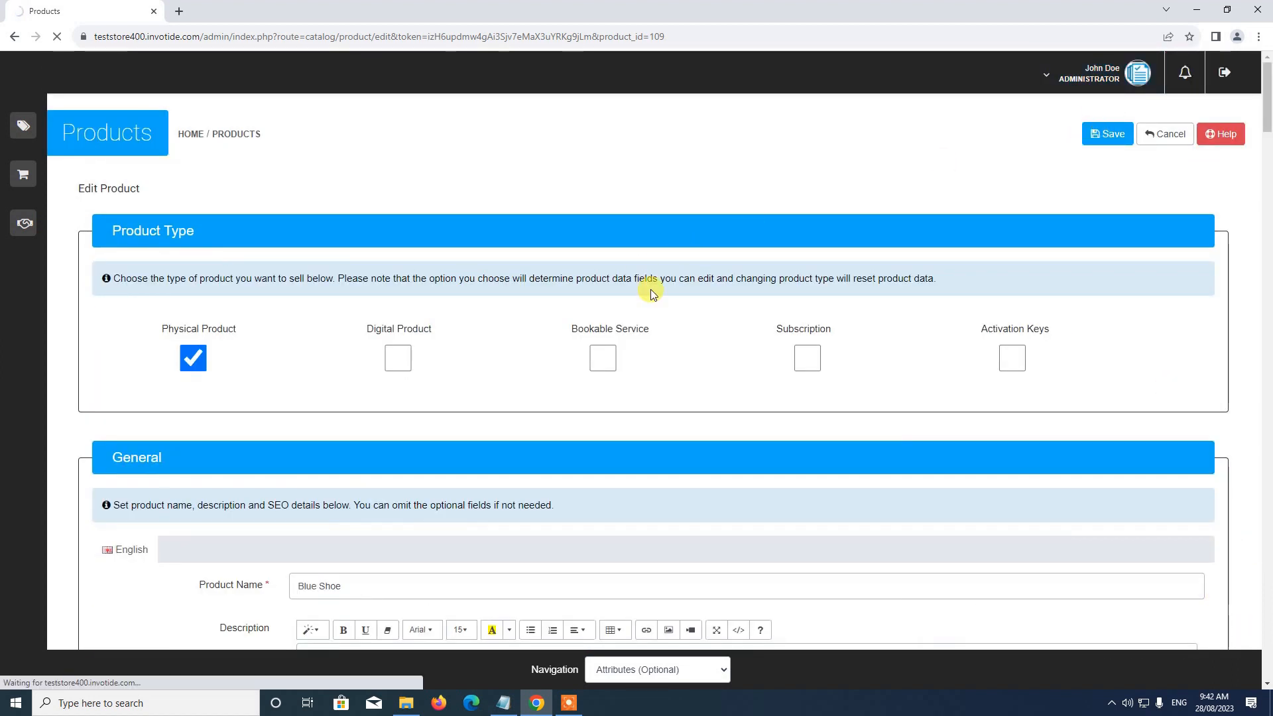
Step: Look over the product list and open the store's public storefront from the administrator account options
scroll(597, 319, "down", 1)
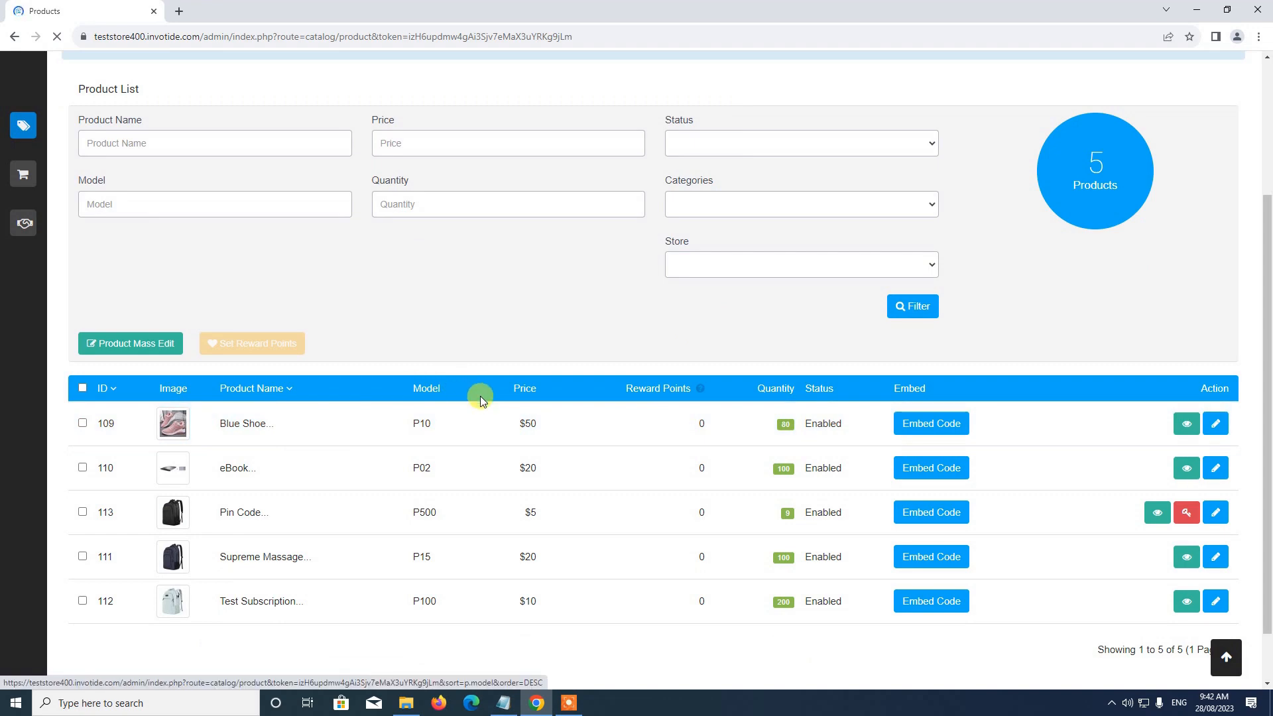
scroll(491, 414, "up", 3)
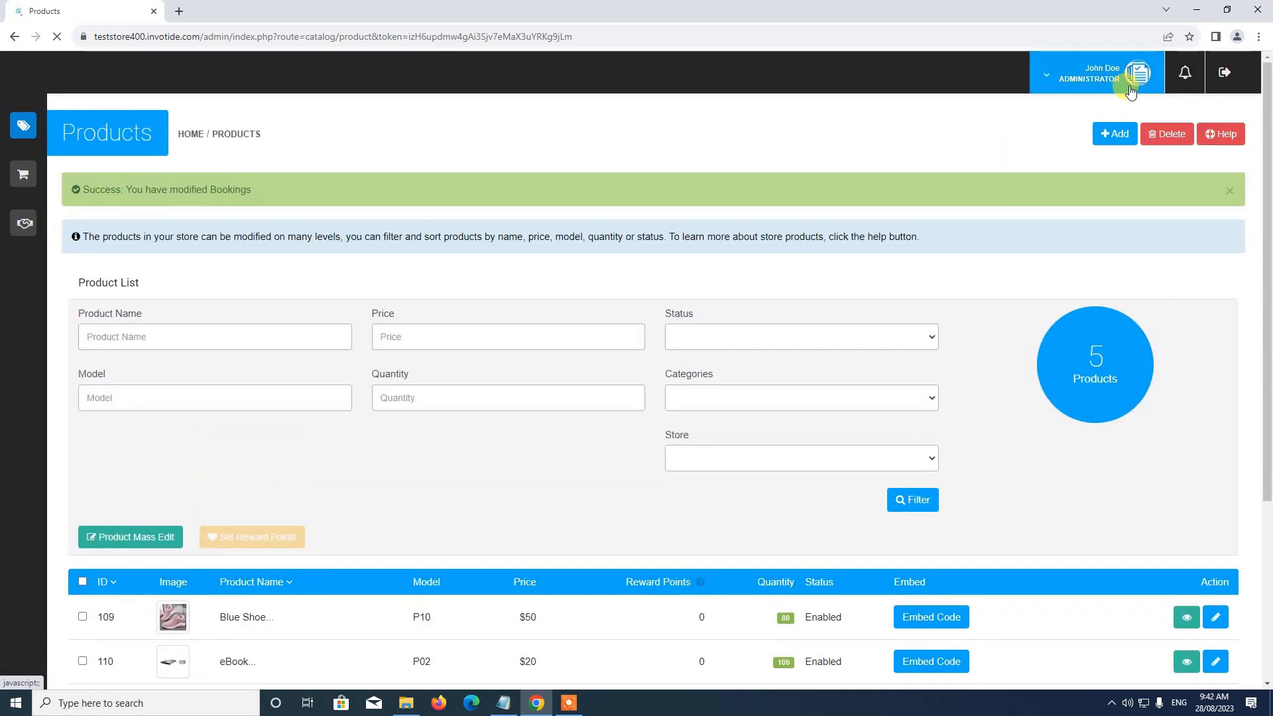
left_click(1125, 87)
left_click(1080, 122)
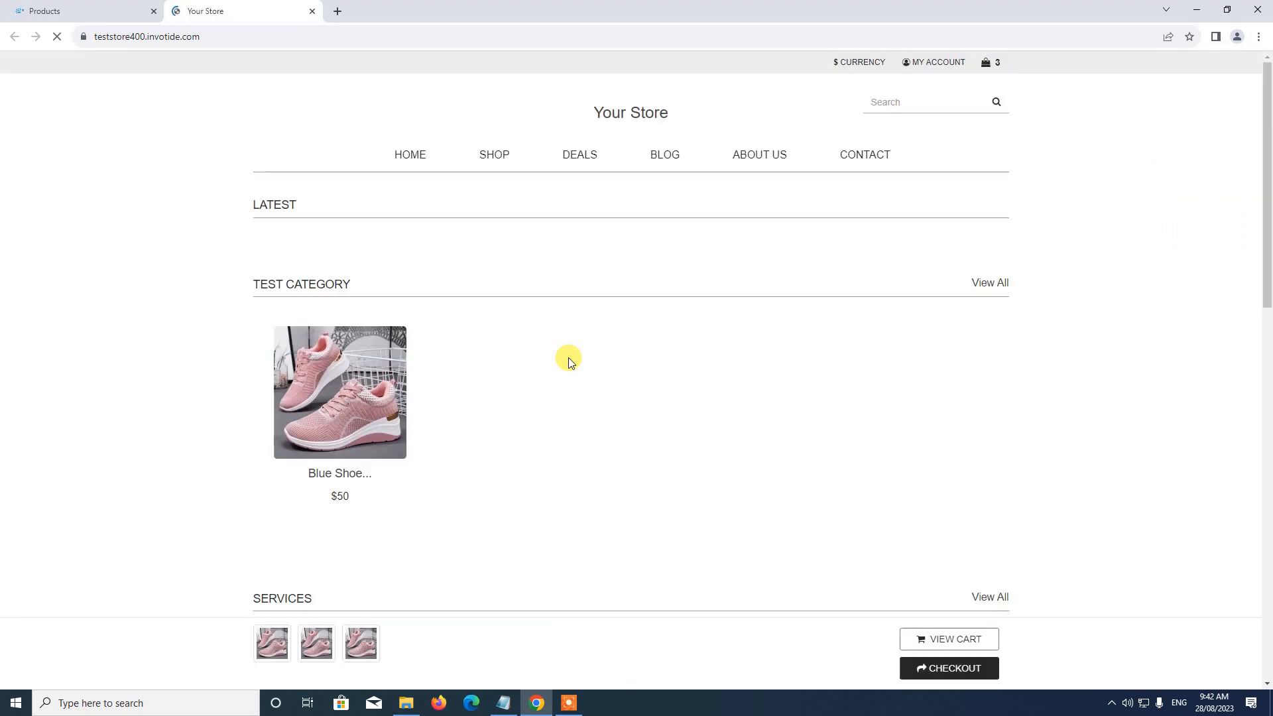
Step: Find the Blue Shoe under Test Category on the storefront home page and open its product page
scroll(469, 236, "down", 1)
scroll(406, 399, "down", 1)
scroll(406, 398, "down", 2)
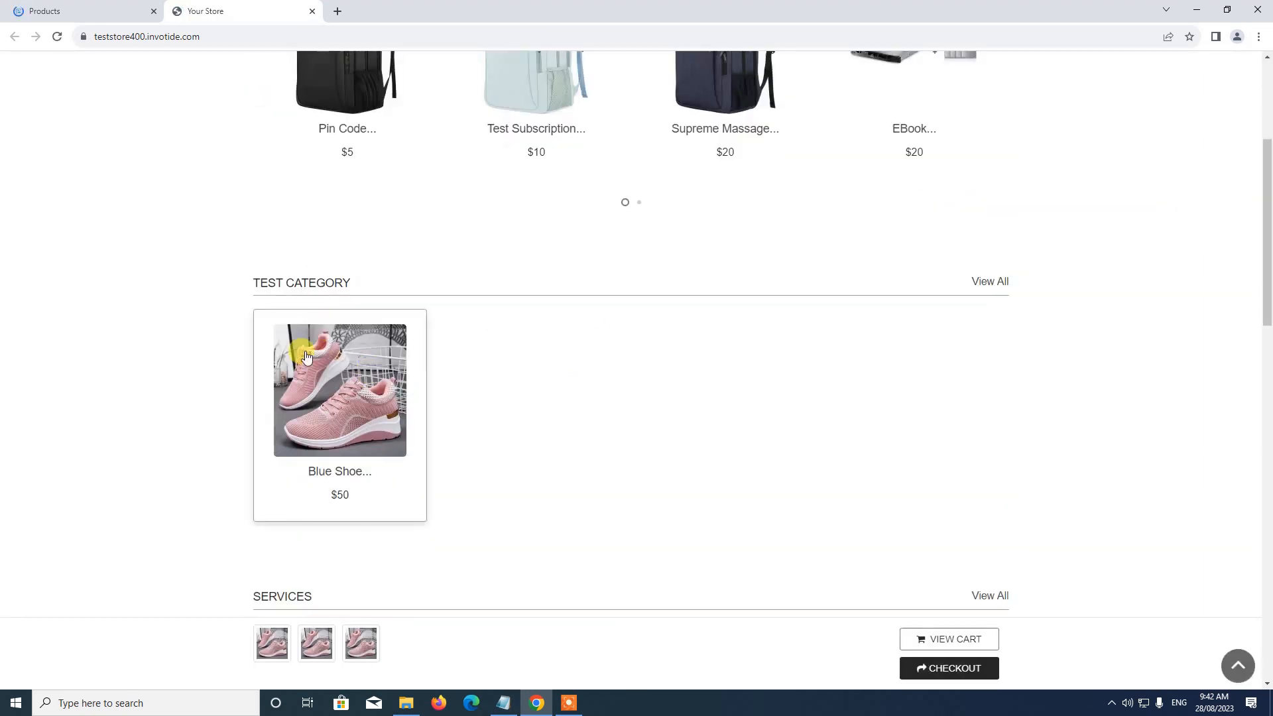
left_click(333, 398)
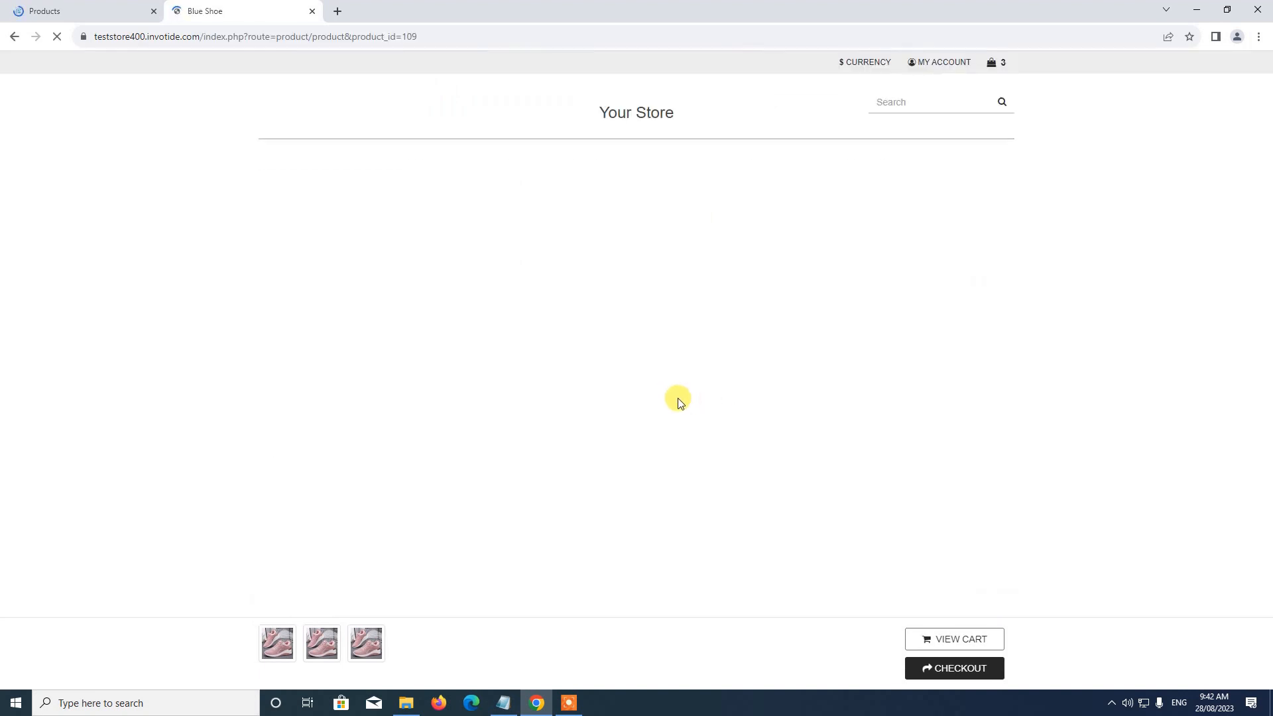
Step: Collapse the product description and examine the Key Features attributes in the specification section, collapsing that section when done
scroll(678, 402, "down", 2)
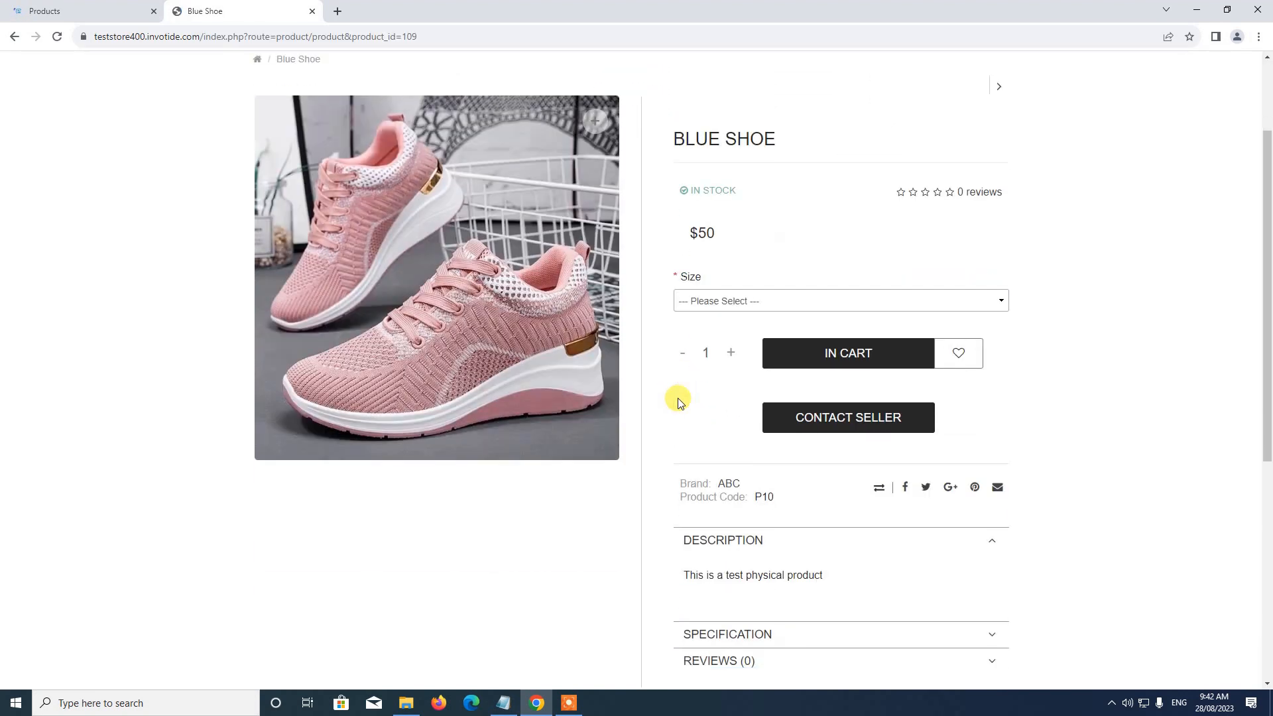
scroll(753, 244, "down", 2)
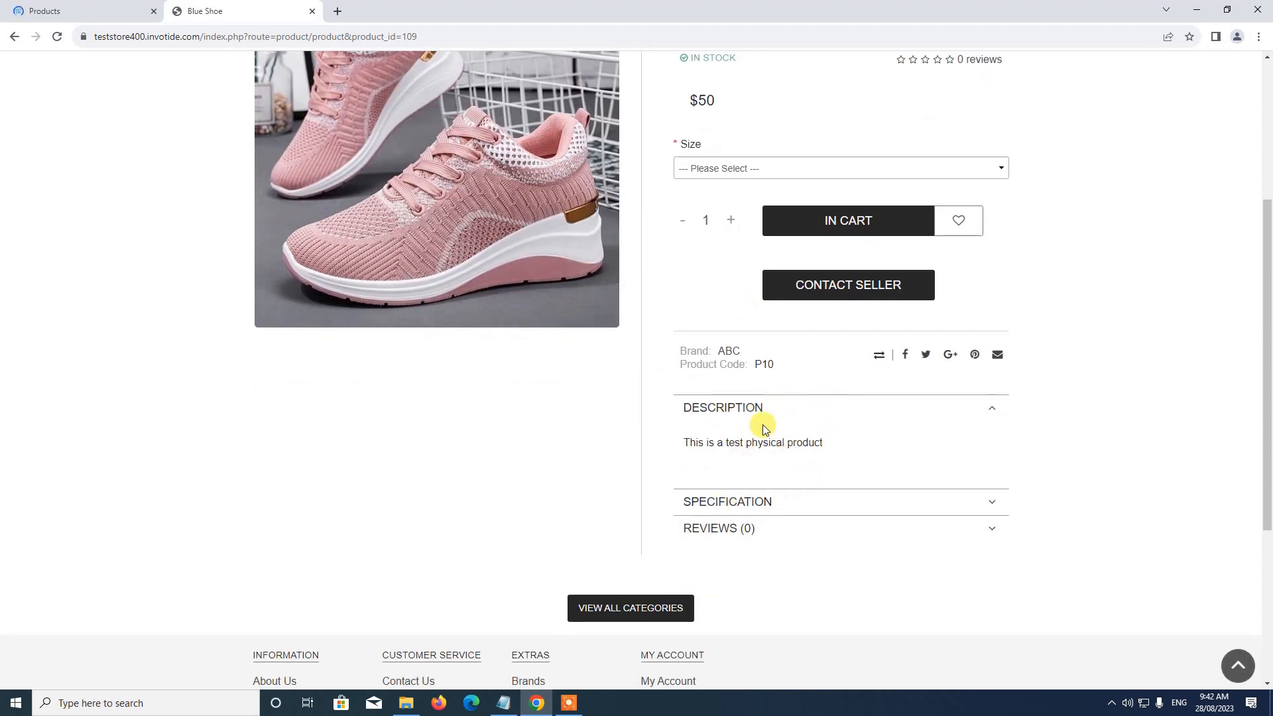
left_click(736, 408)
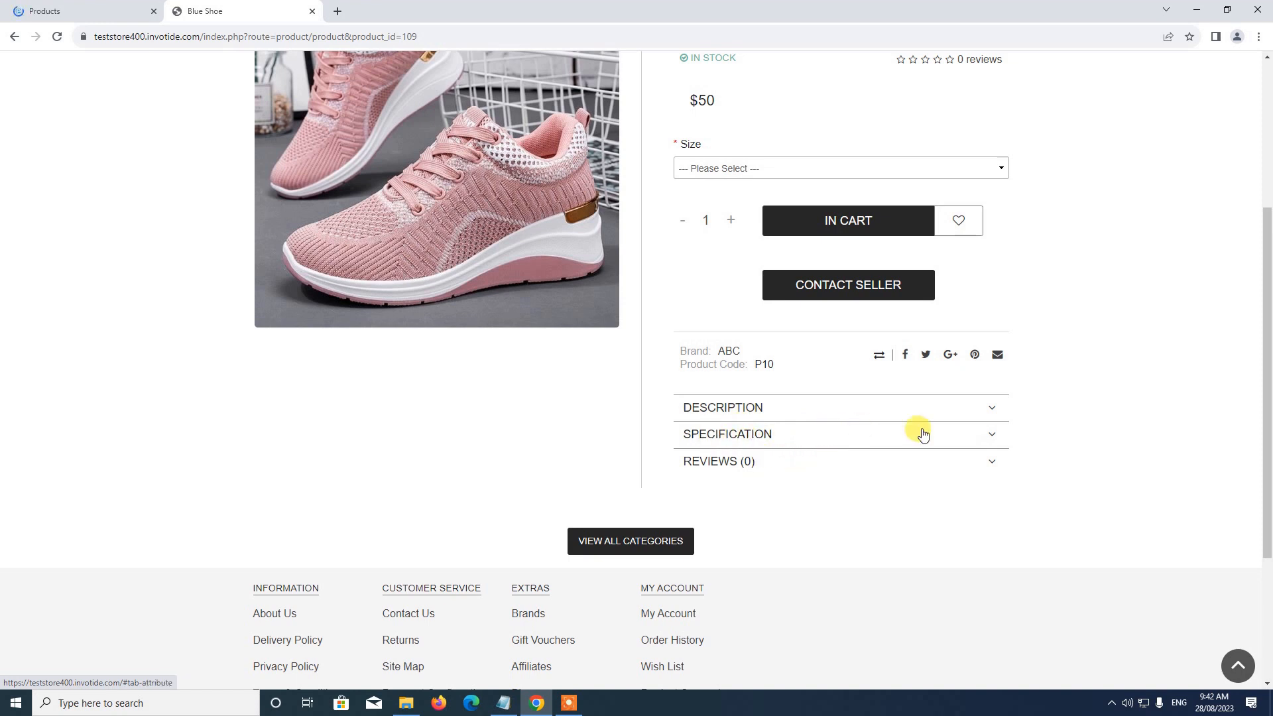
left_click(993, 437)
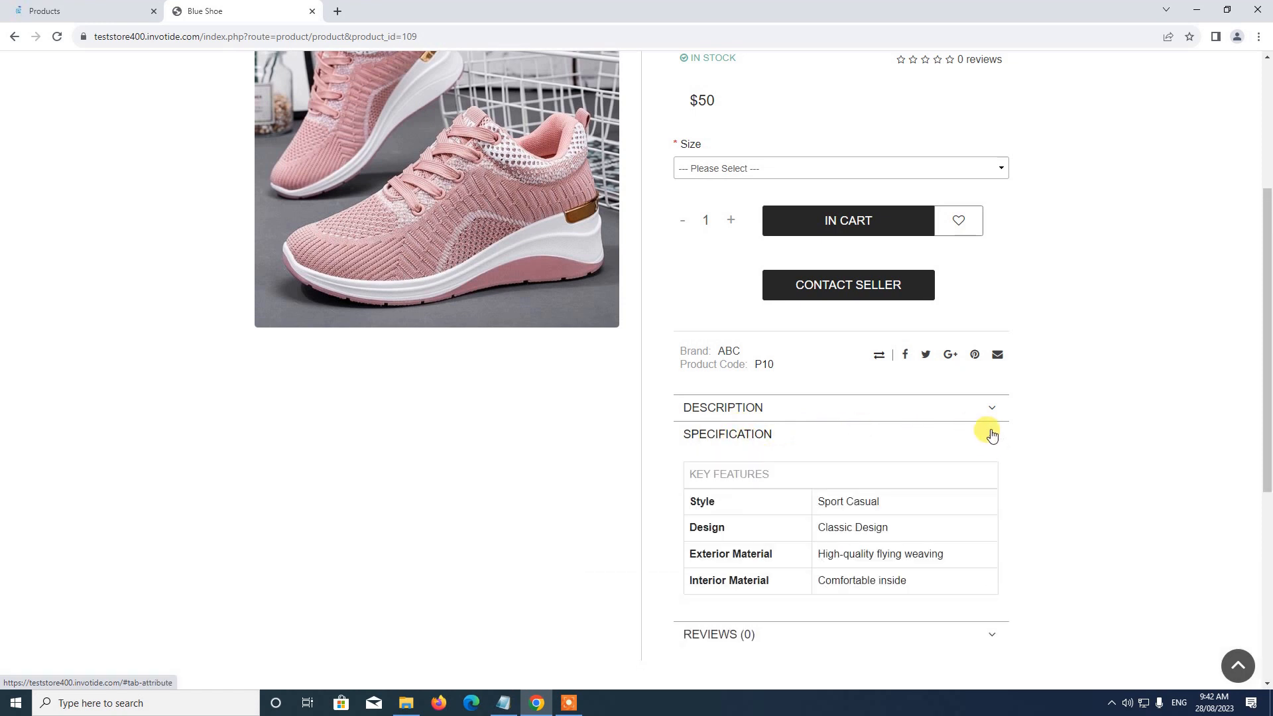
scroll(973, 411, "down", 1)
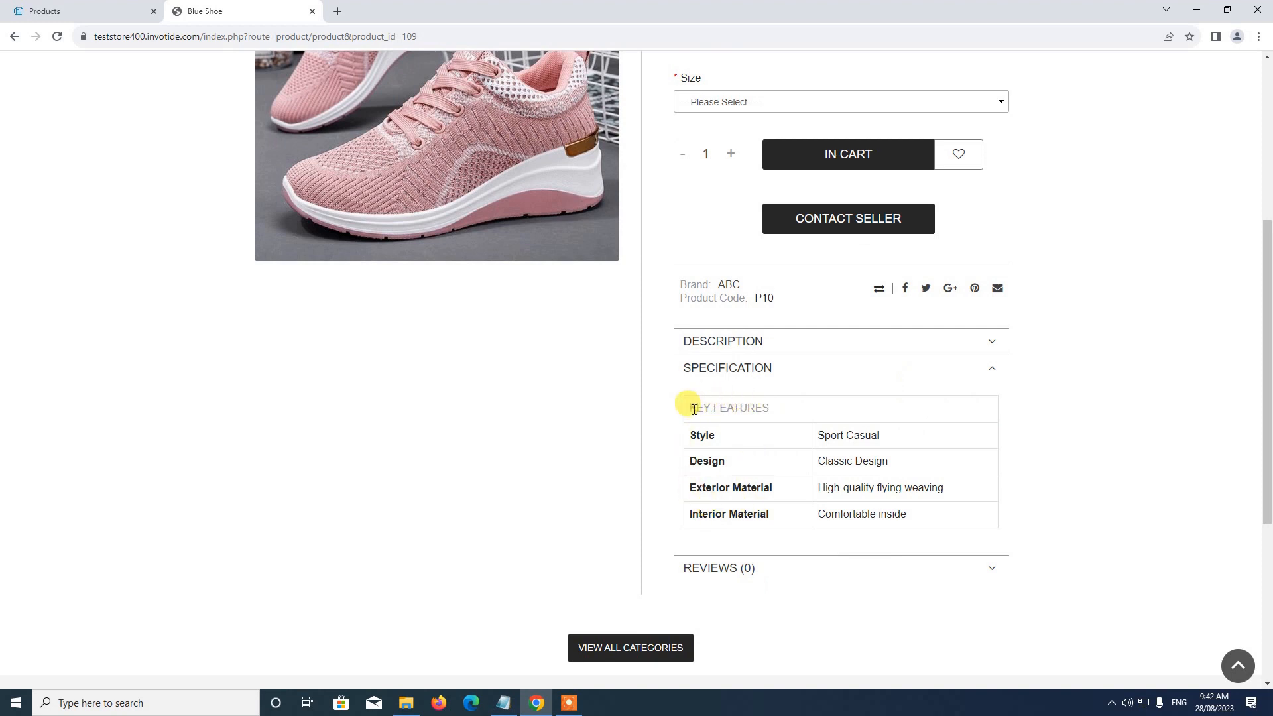
left_click_drag(693, 410, 773, 409)
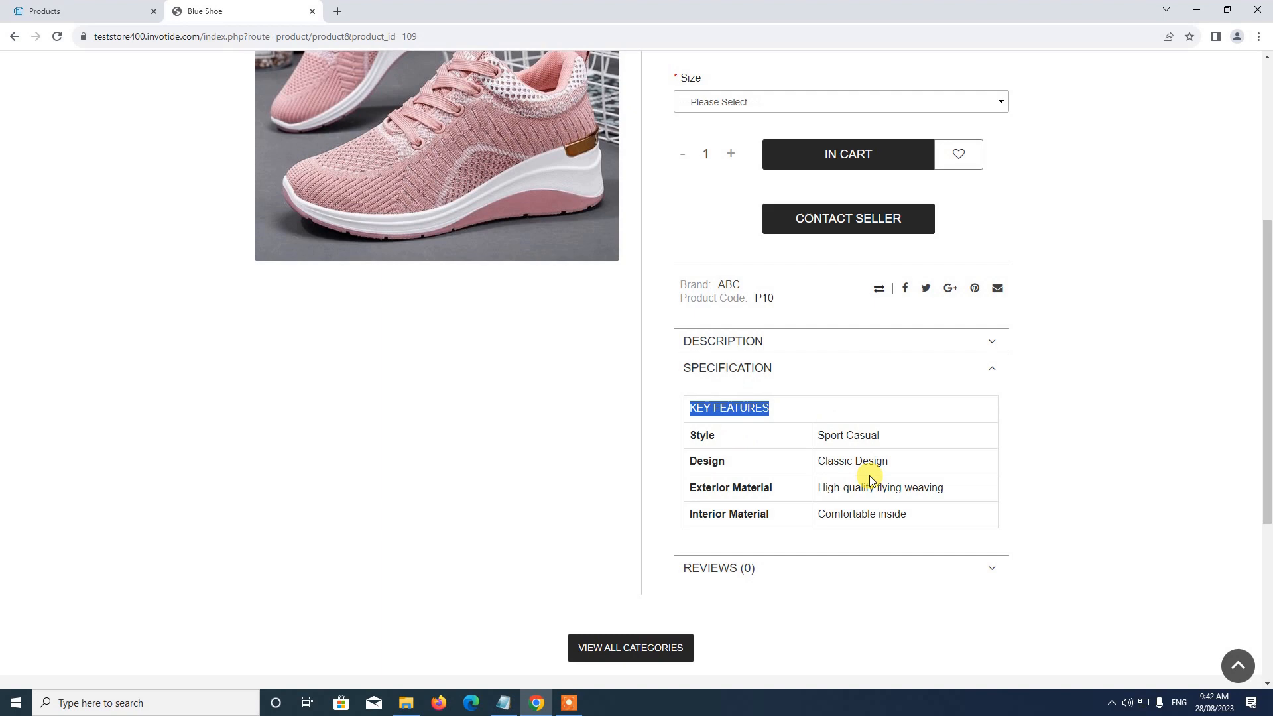
left_click(982, 373)
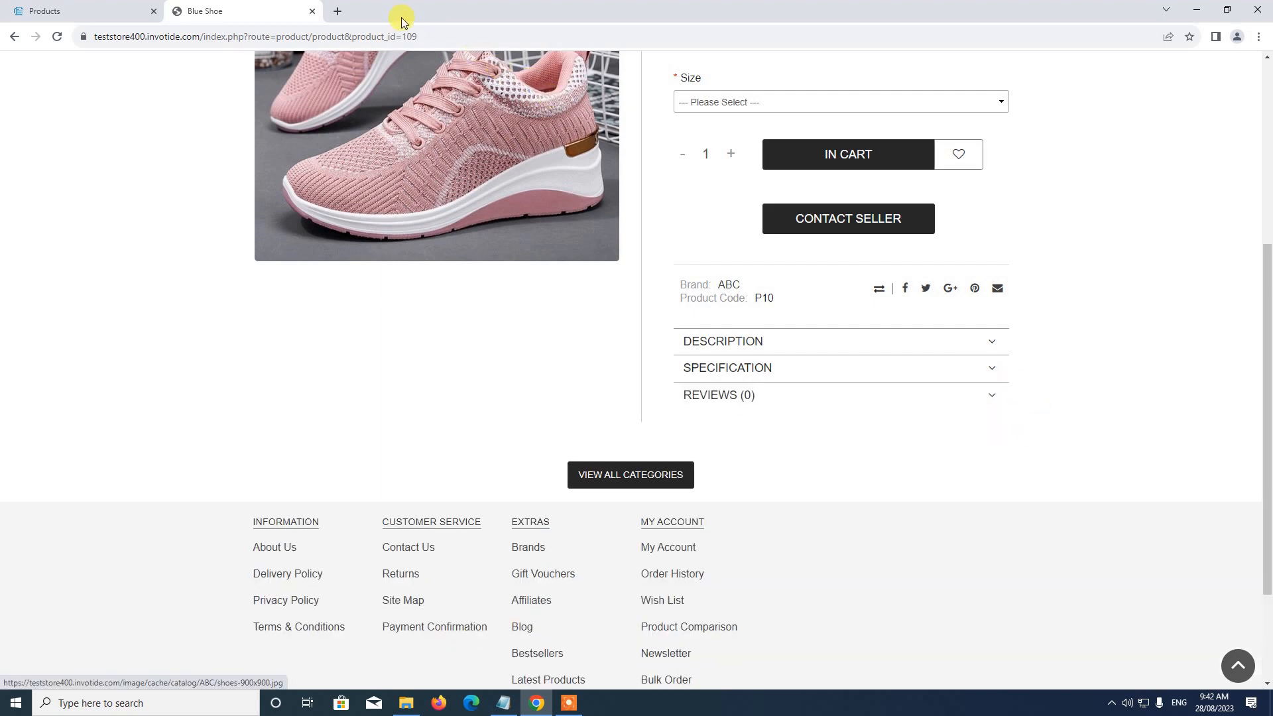
Step: Close the storefront page and look over the product list in the store administration
left_click(312, 15)
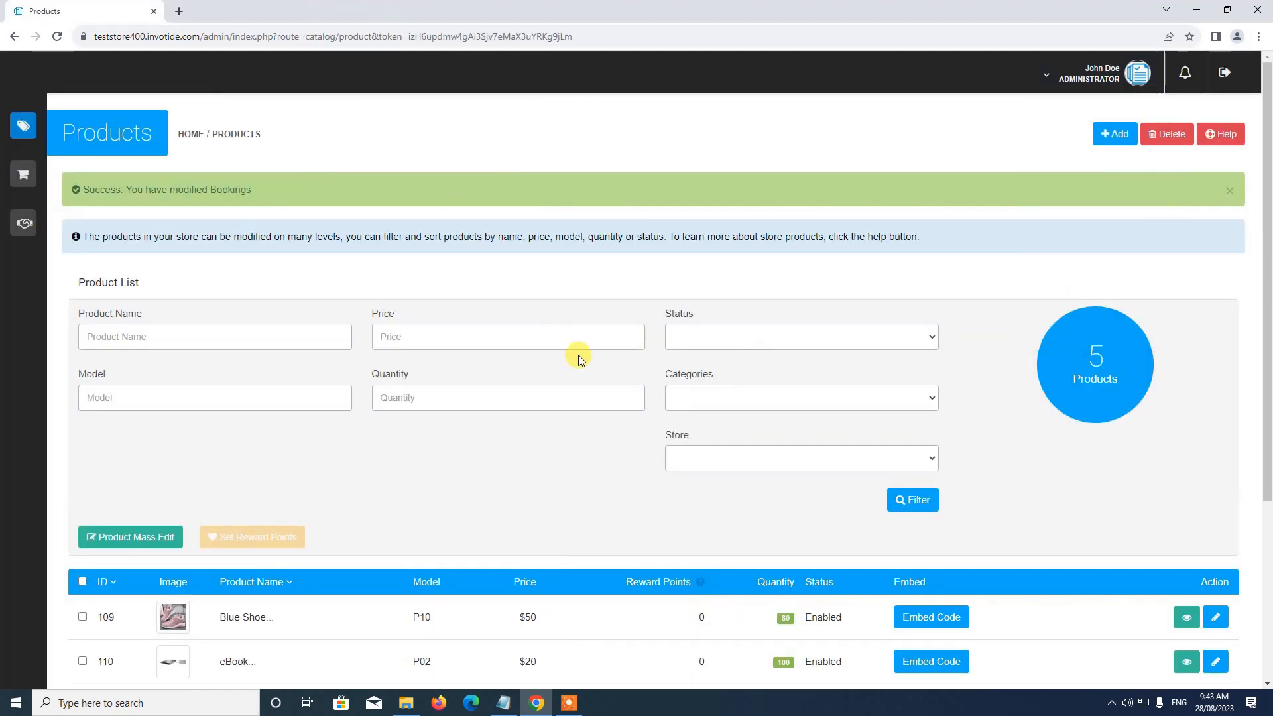
scroll(578, 356, "down", 3)
scroll(578, 356, "down", 1)
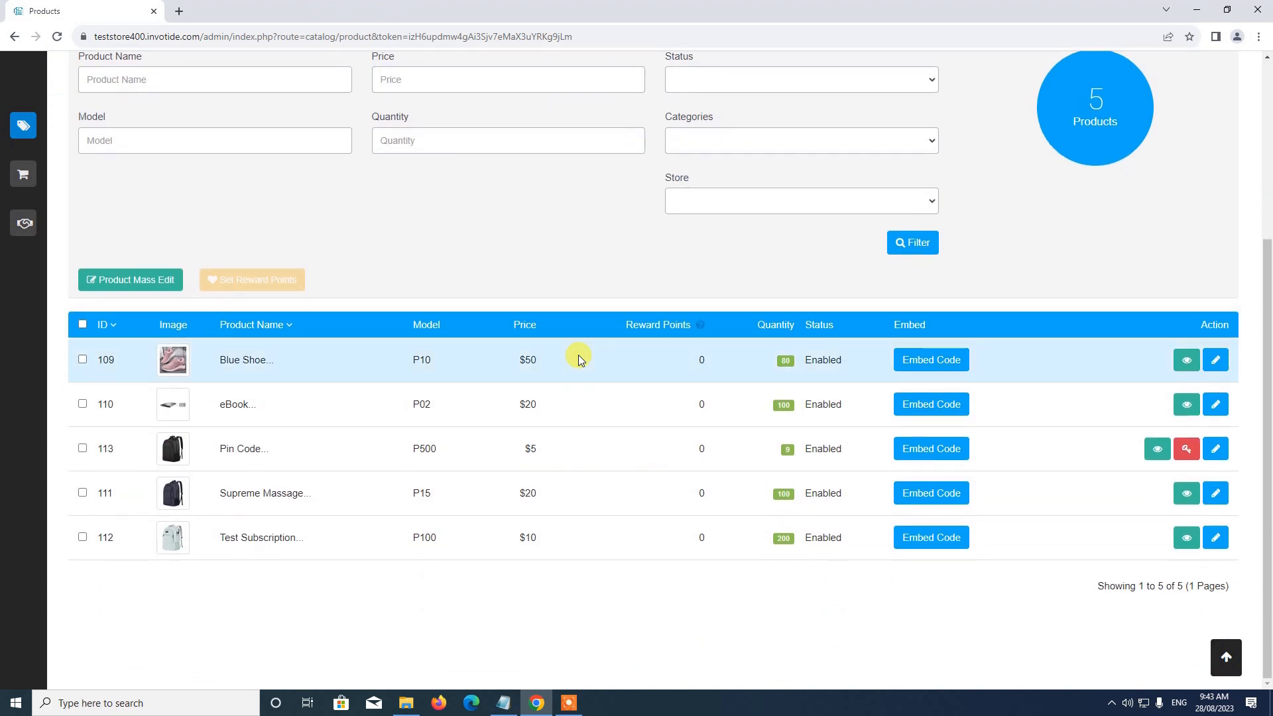